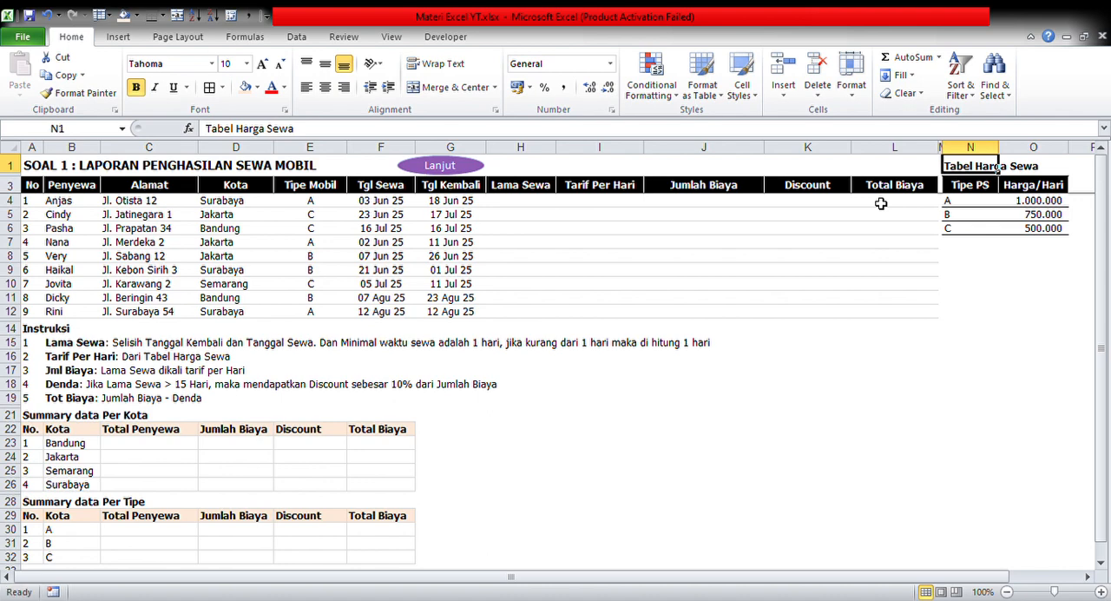
Enter the formula =G4-F4 in cell H4 to calculate the rental duration in the Lama Sewa column
left_click(536, 203)
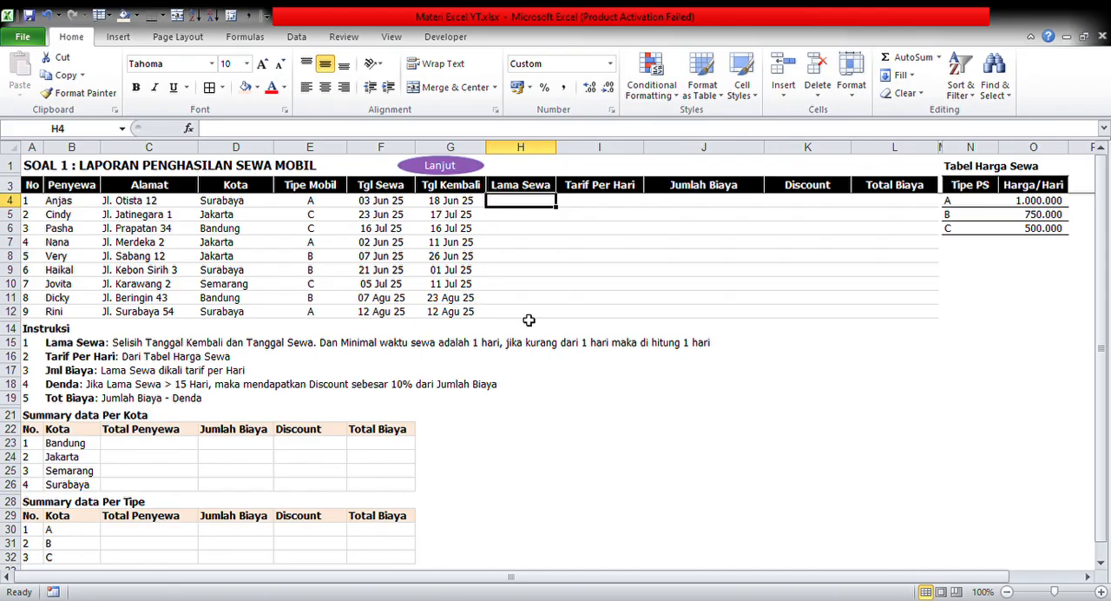
type("=")
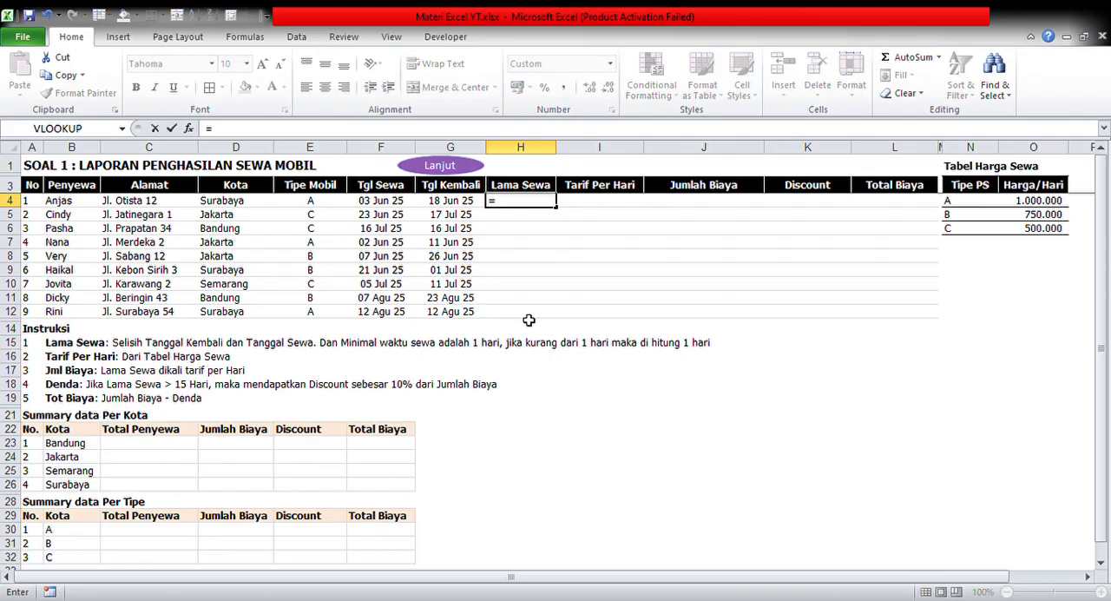
key("Left")
type("-")
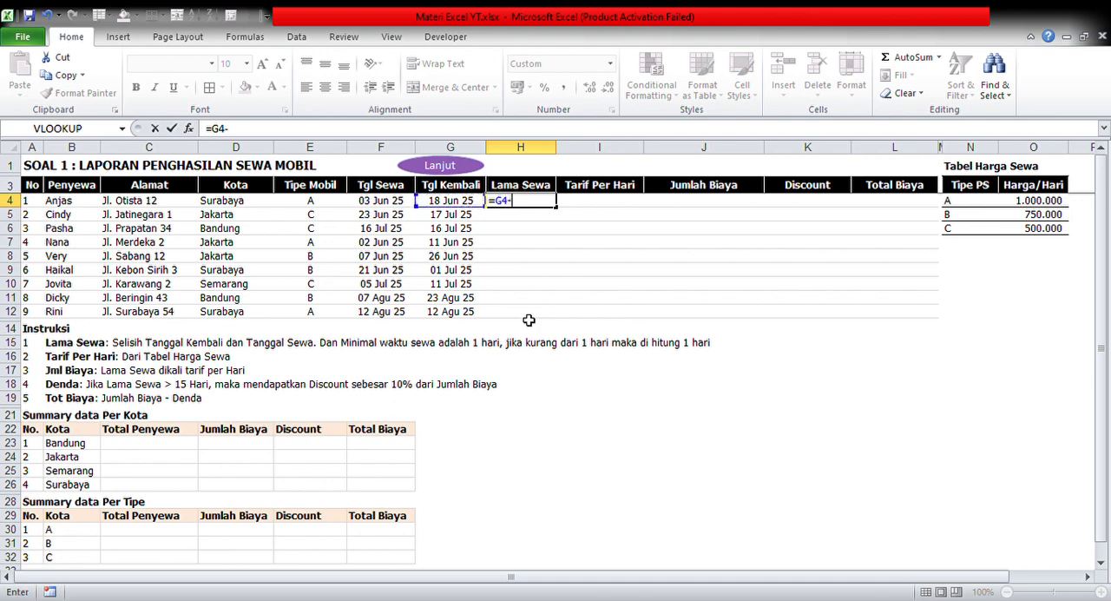
key("Left")
key("Left")
key("Return")
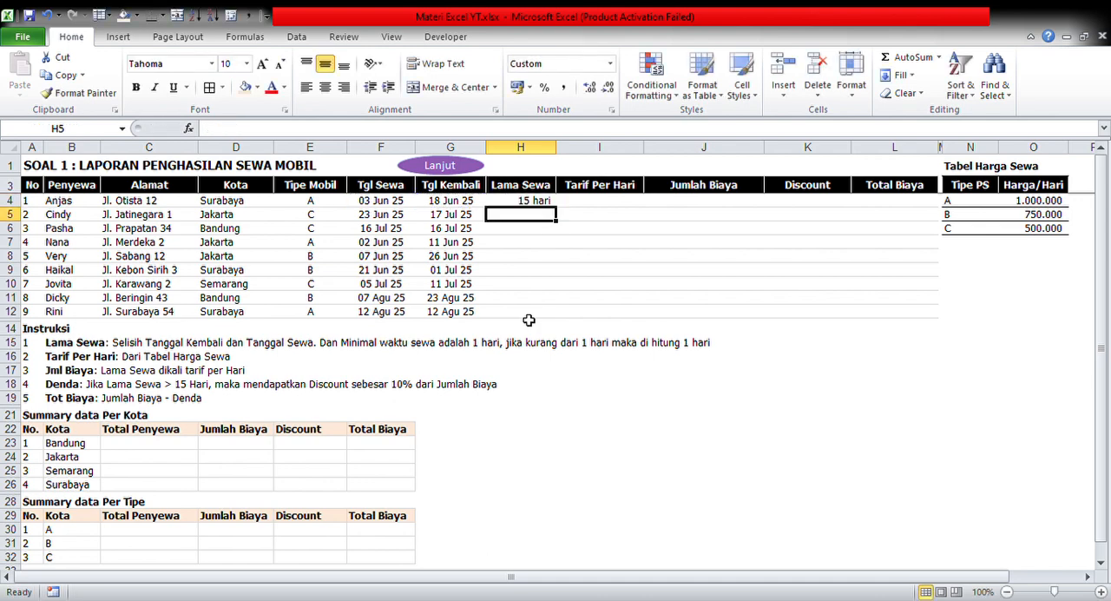
Try copying the H4 formula down through H12, and undo the paste
key("Up")
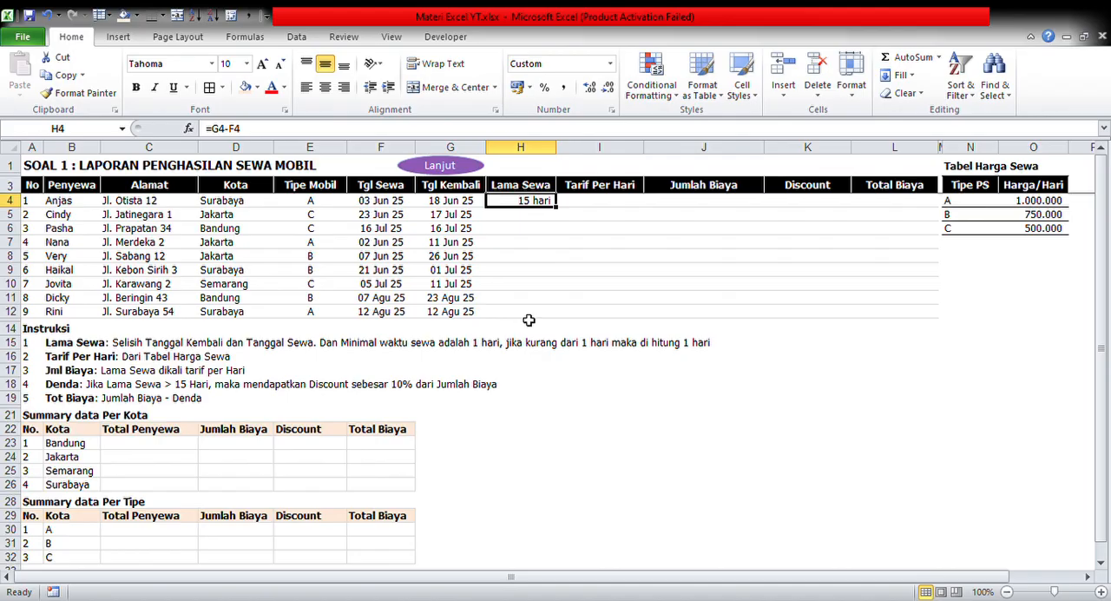
key("ctrl+c")
key("shift+Down")
key("shift+Down")
key("shift+Down")
key("shift+Down")
key("shift+Down")
key("shift+Down")
key("shift+Down")
key("shift+Down")
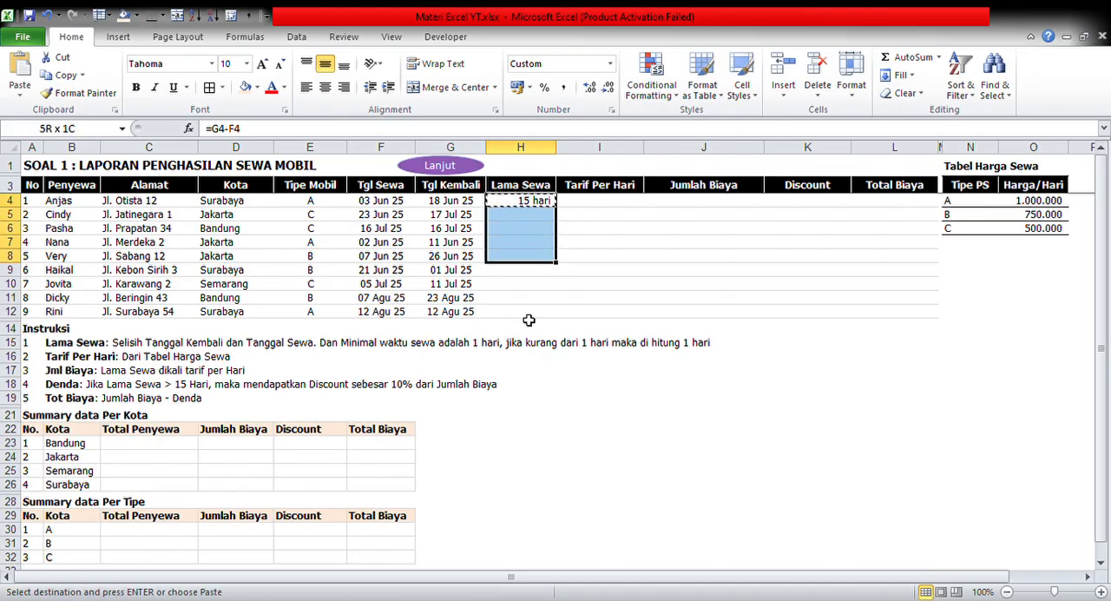
key("Return")
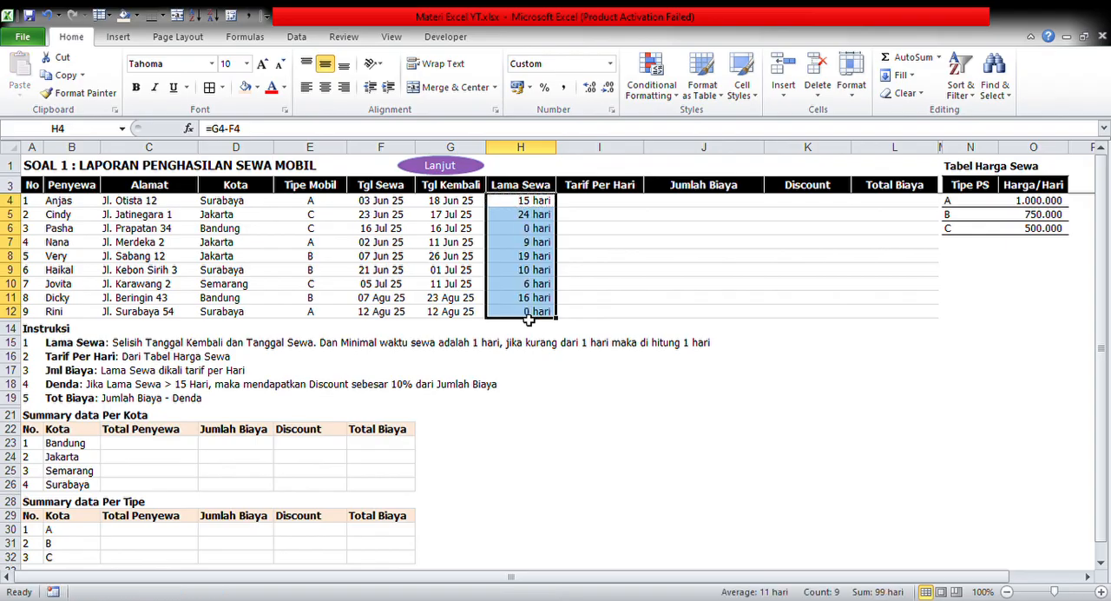
key("ctrl+z")
key("Up")
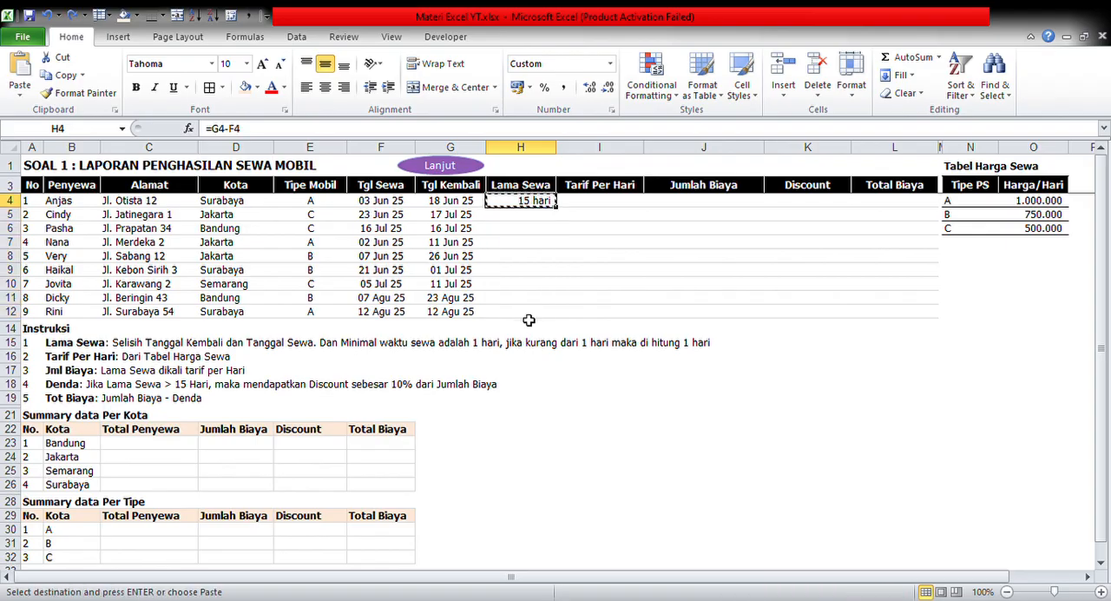
Fill the H4 rental duration formula down the Lama Sewa column through H12
left_click_drag(562, 213, 559, 320)
left_click(523, 256)
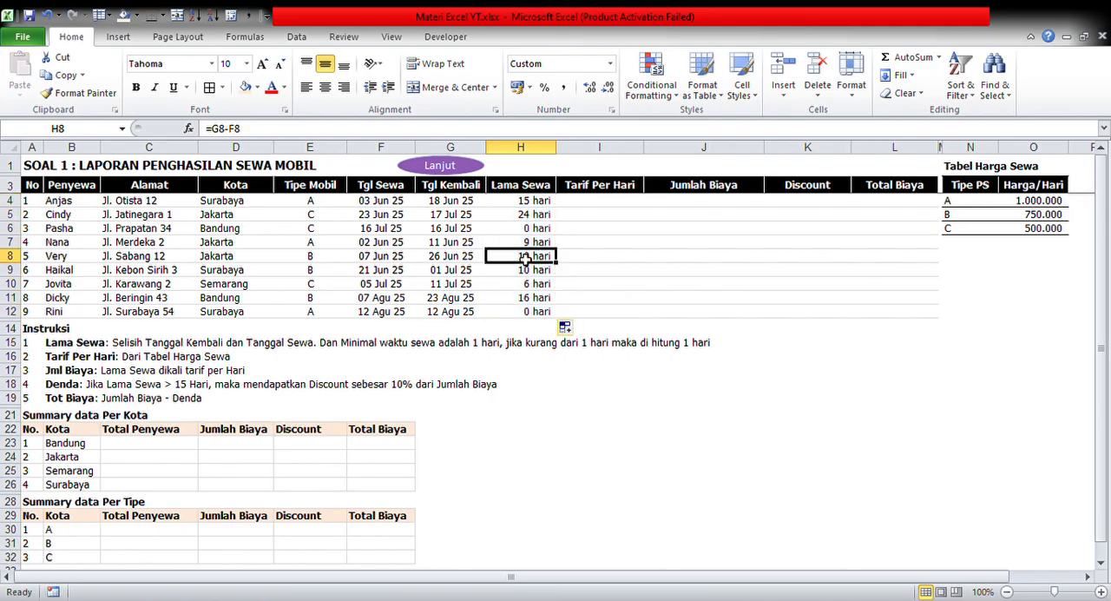
Examine the filled Lama Sewa values from H4 to H7 for rentals shorter than the one-day minimum
left_click(535, 165)
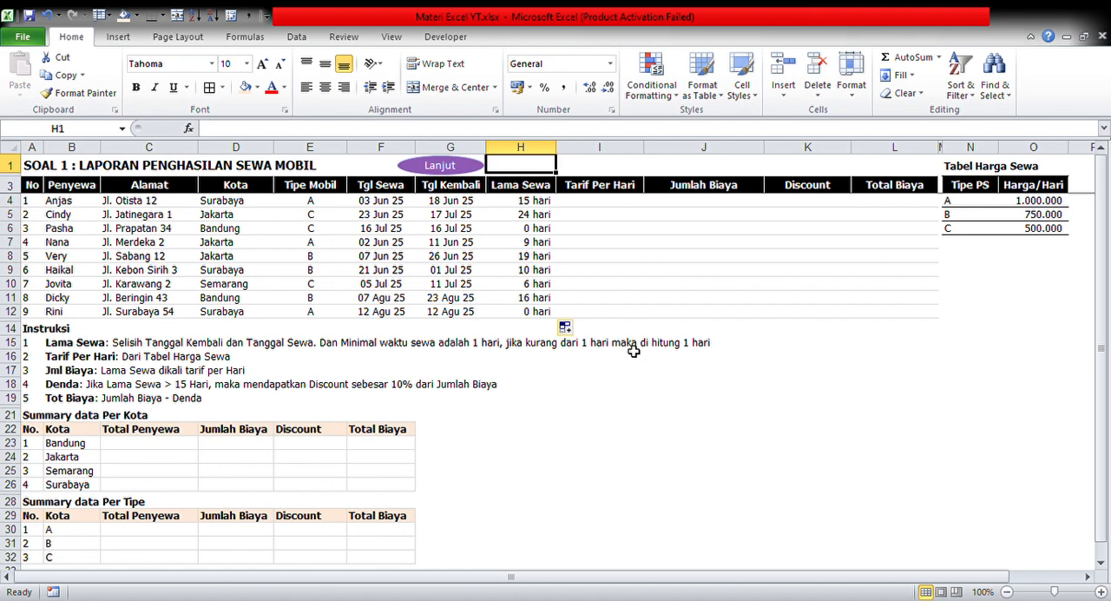
key("Down")
key("Down")
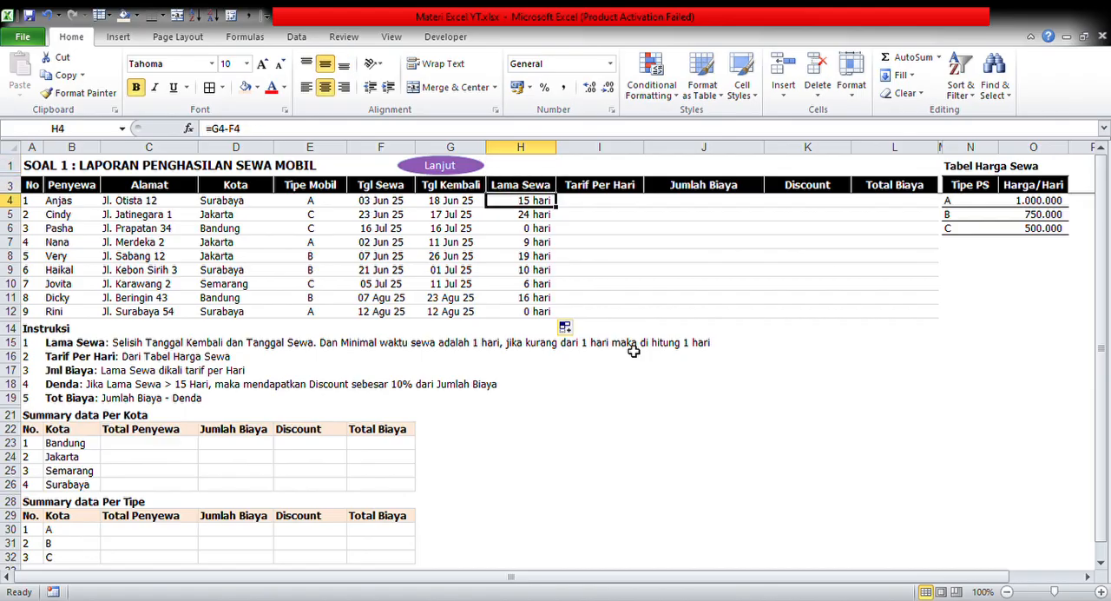
key("Down")
key("Down")
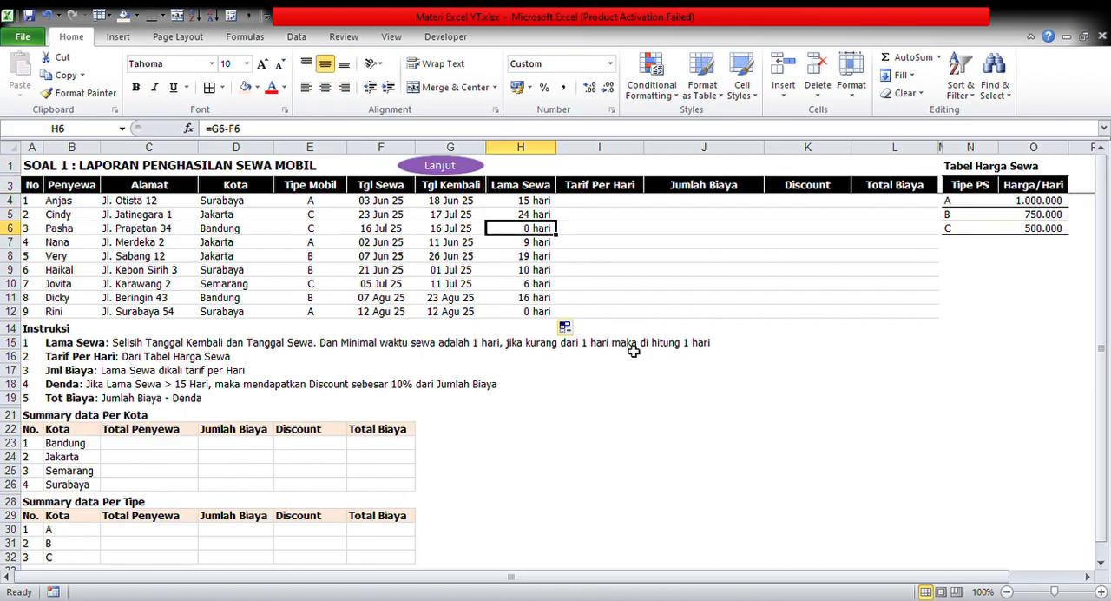
key("Down")
key("Up")
key("shift+space")
key("Down")
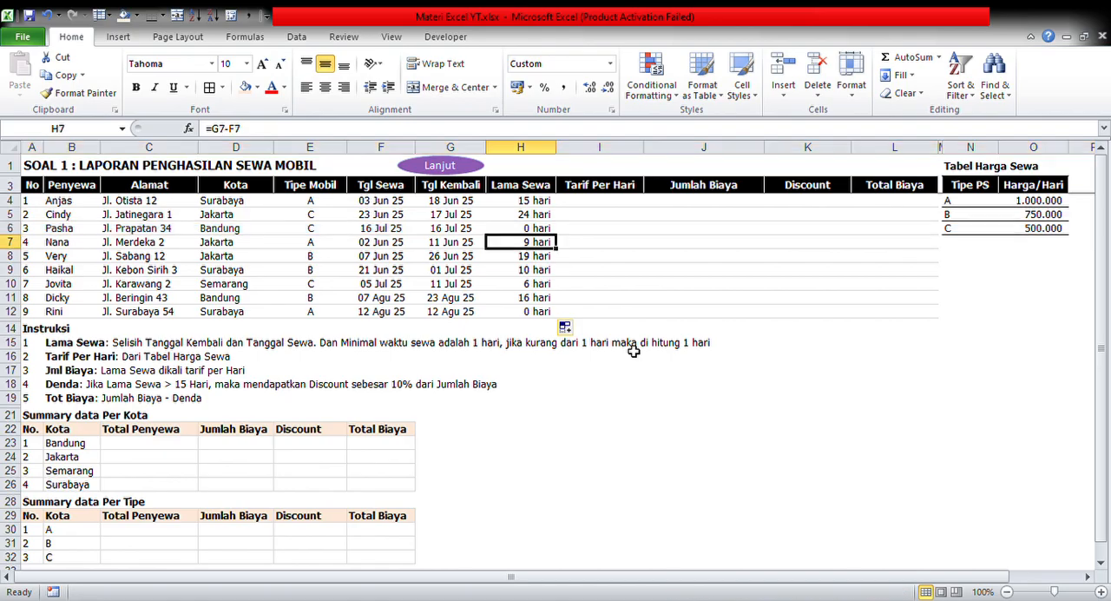
key("Up")
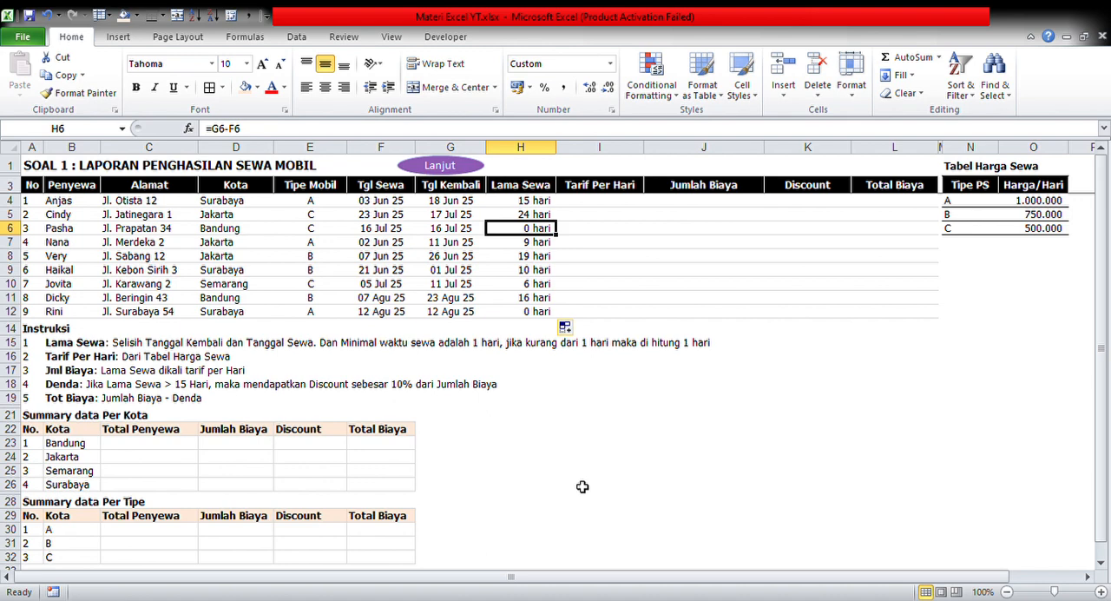
Replace the formula in H6 with 1 and copy that value to H12
key("BackSpace")
type("1")
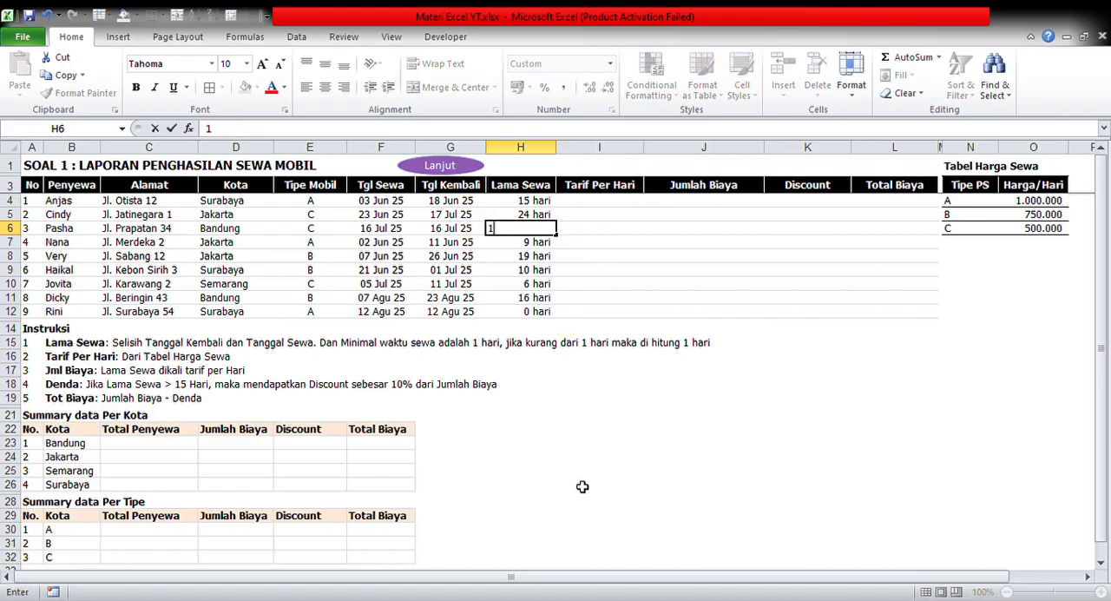
key("Return")
key("Up")
key("ctrl+c")
key("ctrl+Down")
key("Return")
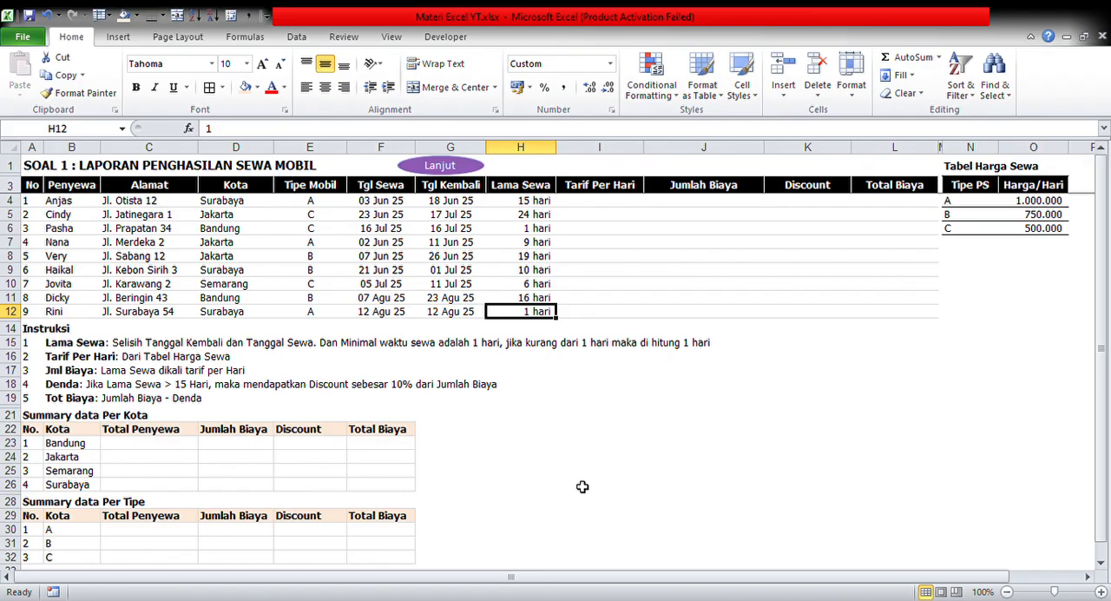
Turn on filtering for the main table's header row, A3 through L3
key("ctrl+Up")
key("ctrl+Left")
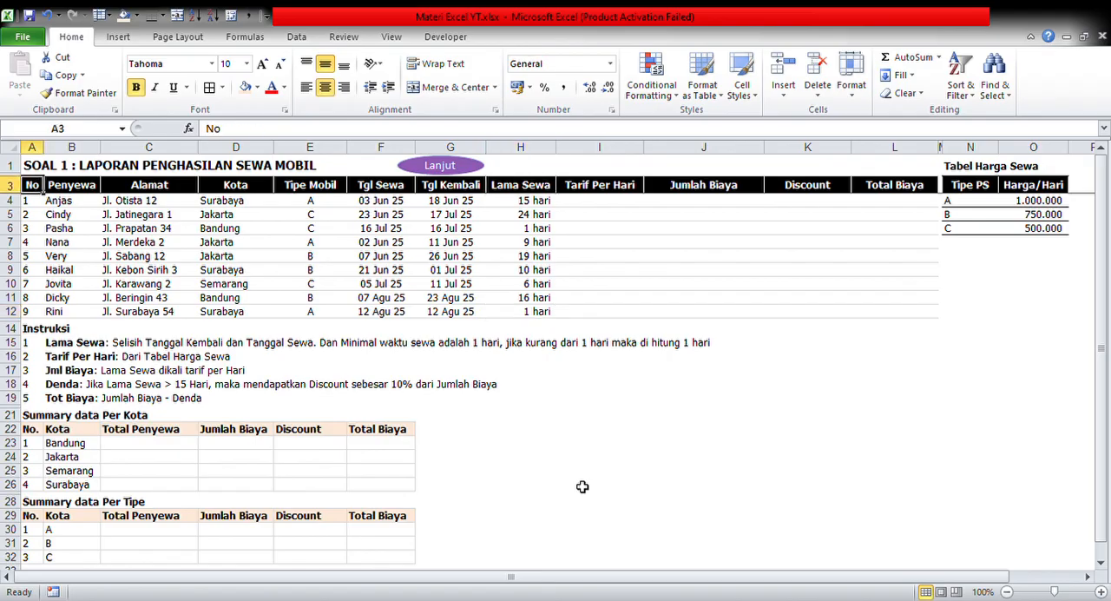
key("ctrl+shift+Right")
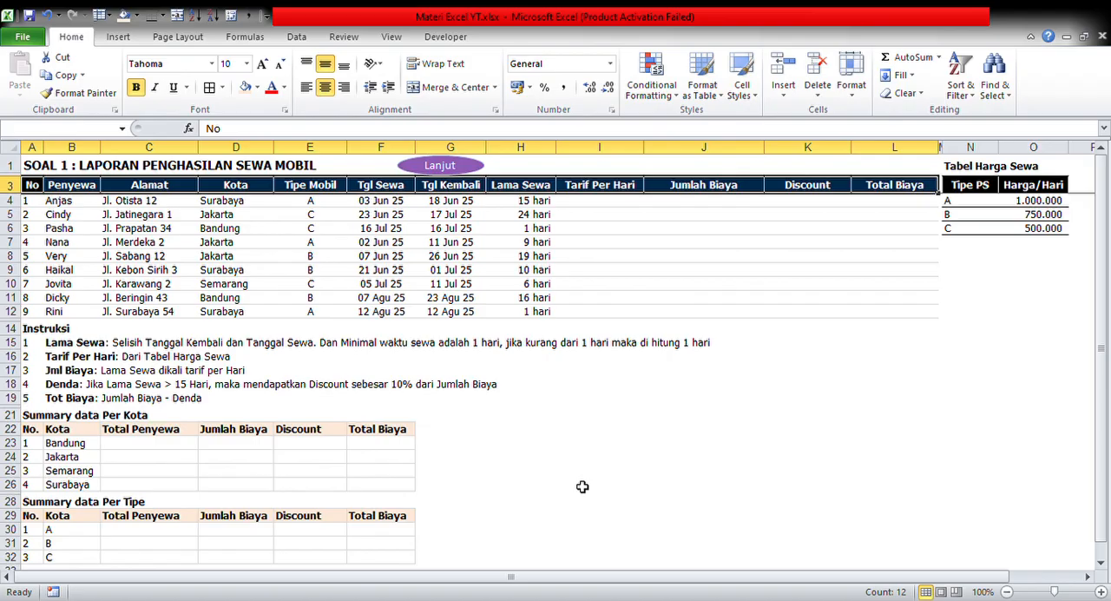
key("ctrl+shift+l")
left_click(582, 273)
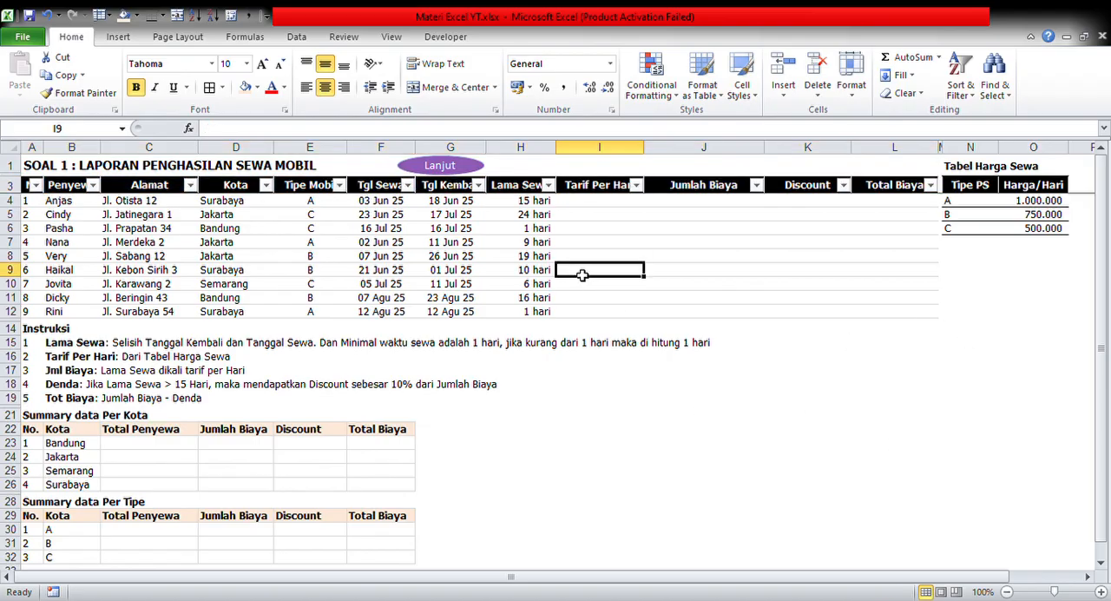
Restore the date subtraction formula in H6 and H12 by copying it from H5
left_click(545, 231)
key("Up")
key("ctrl+c")
key("Down")
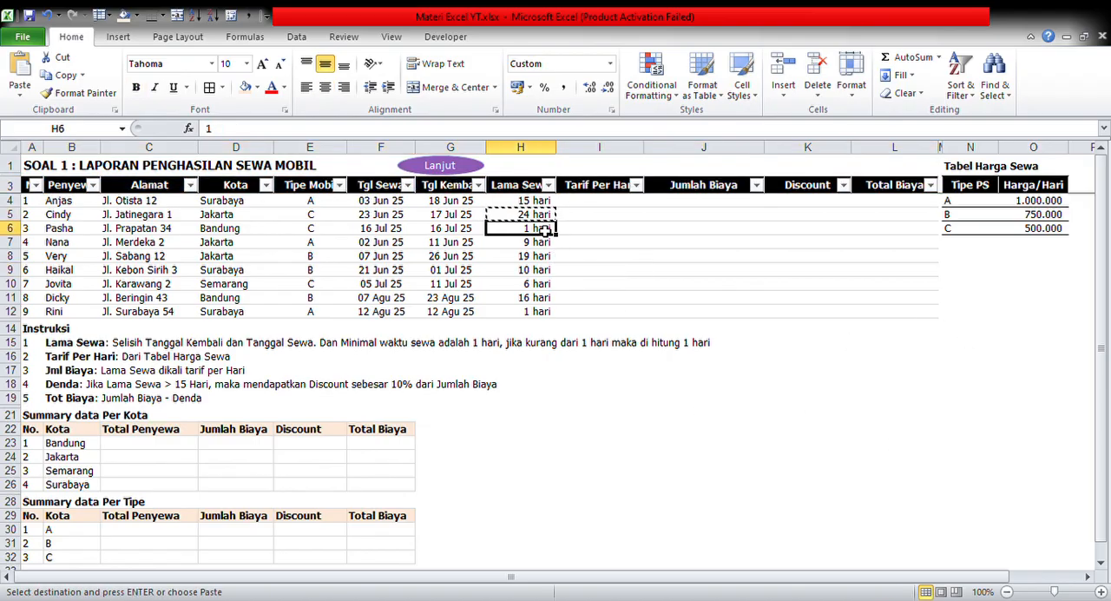
key("Return")
key("ctrl+c")
key("ctrl+Down")
key("Return")
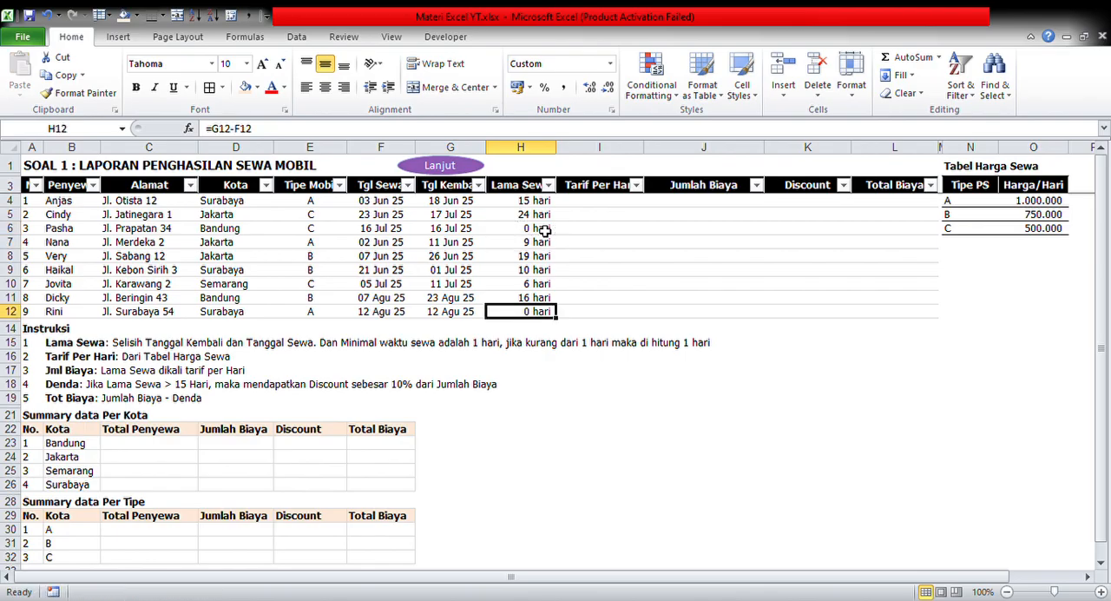
Filter the Lama Sewa column to the 0-day rentals and set both H6 and H12 to 1
key("ctrl+Up")
key("Up")
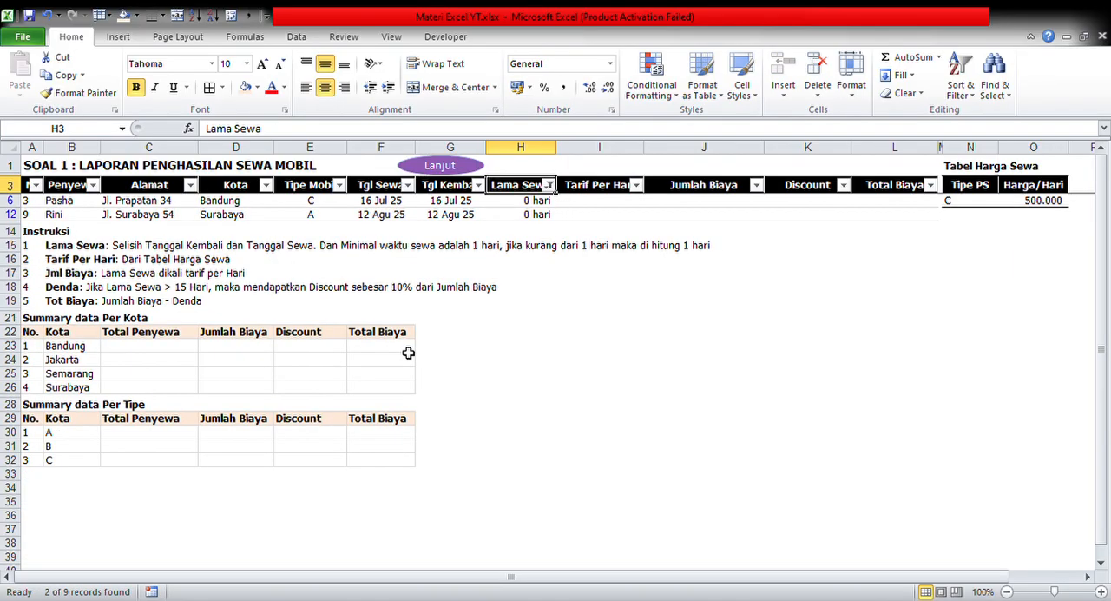
key("Down")
type("1")
key("Return")
type("1")
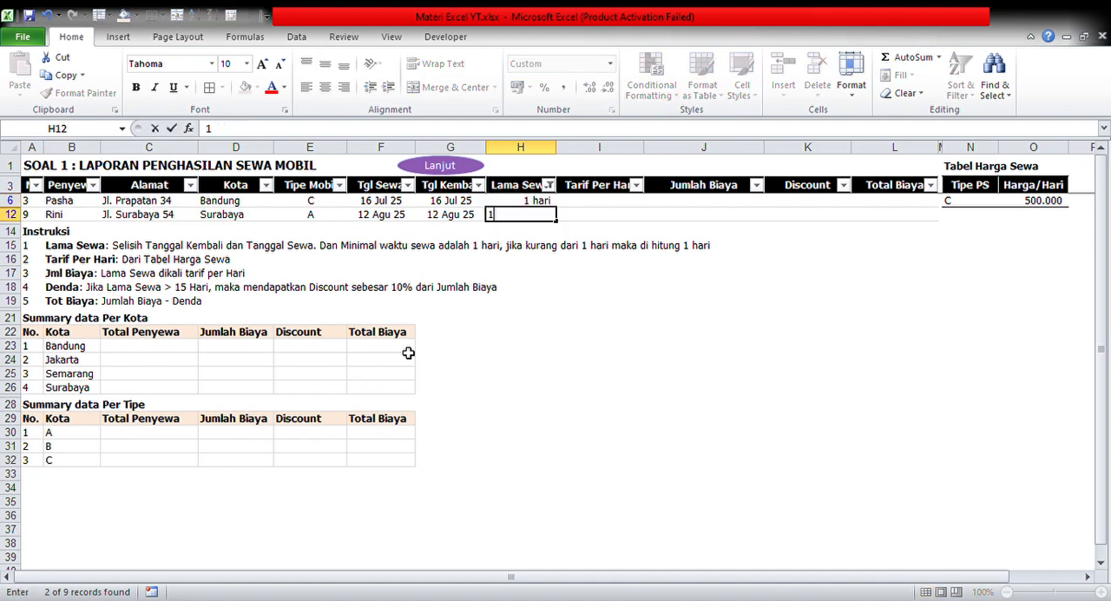
key("Return")
Clear the Lama Sewa filter and turn off filtering on the table's header row
key("Up")
key("Up")
key("Up")
key("alt+Down")
key("c")
key("Down")
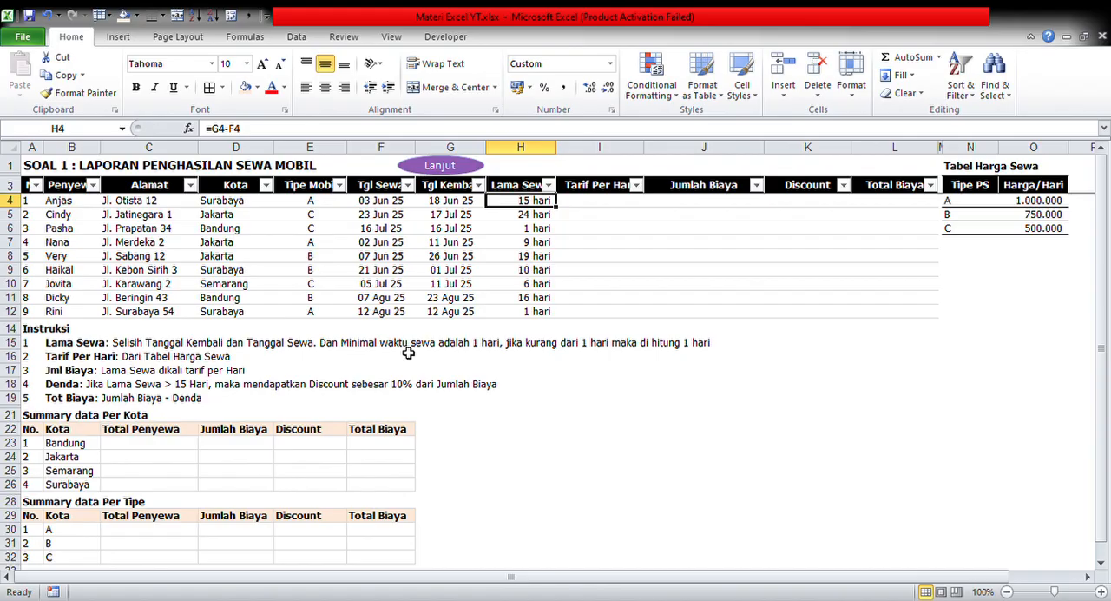
key("ctrl+shift+l")
key("Up")
key("Down")
key("Up")
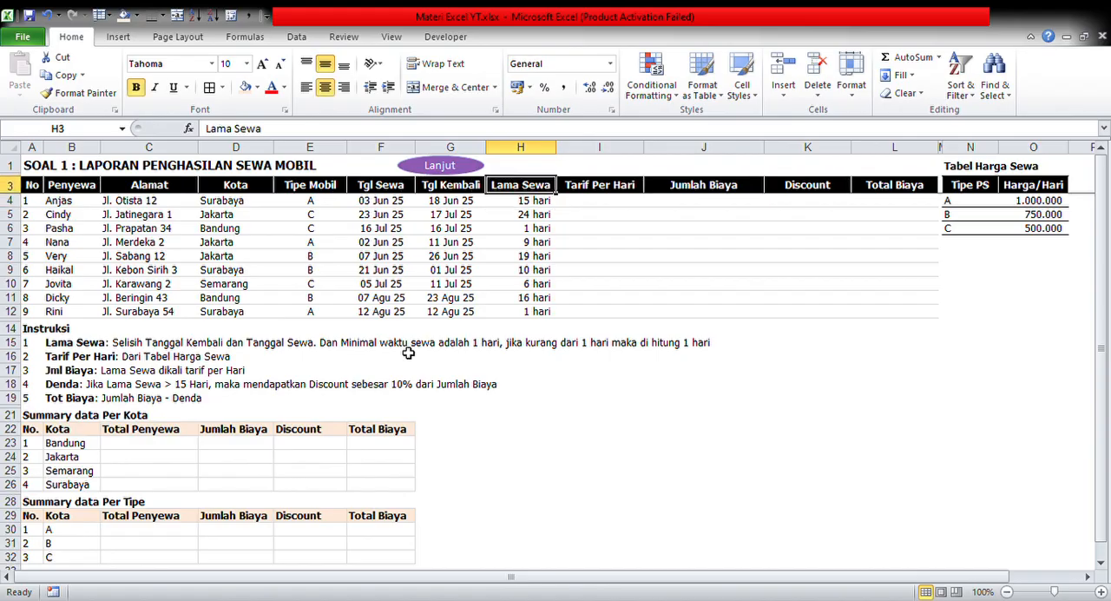
Change the H4 formula to =IF(G4-F4<1;1;G4-F4) so rentals under one day count as 1
key("Down")
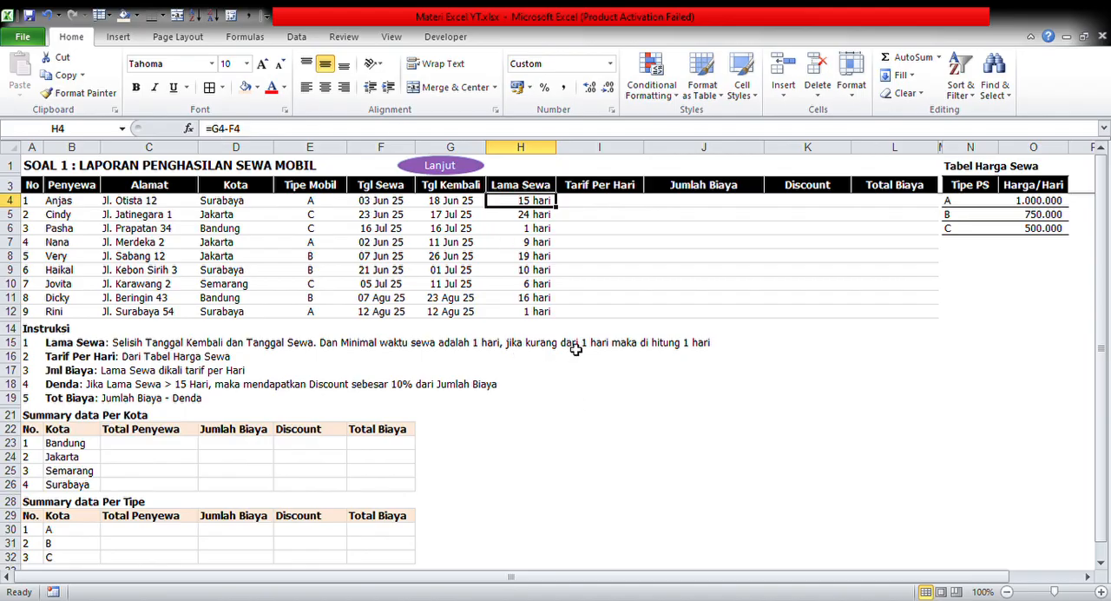
left_click(218, 128)
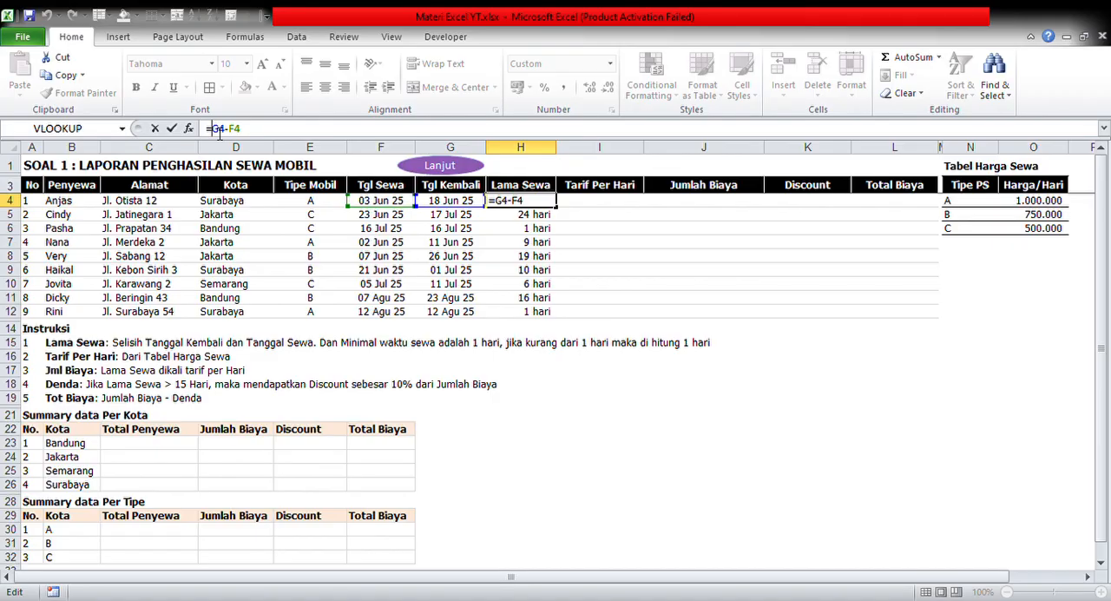
type("if(")
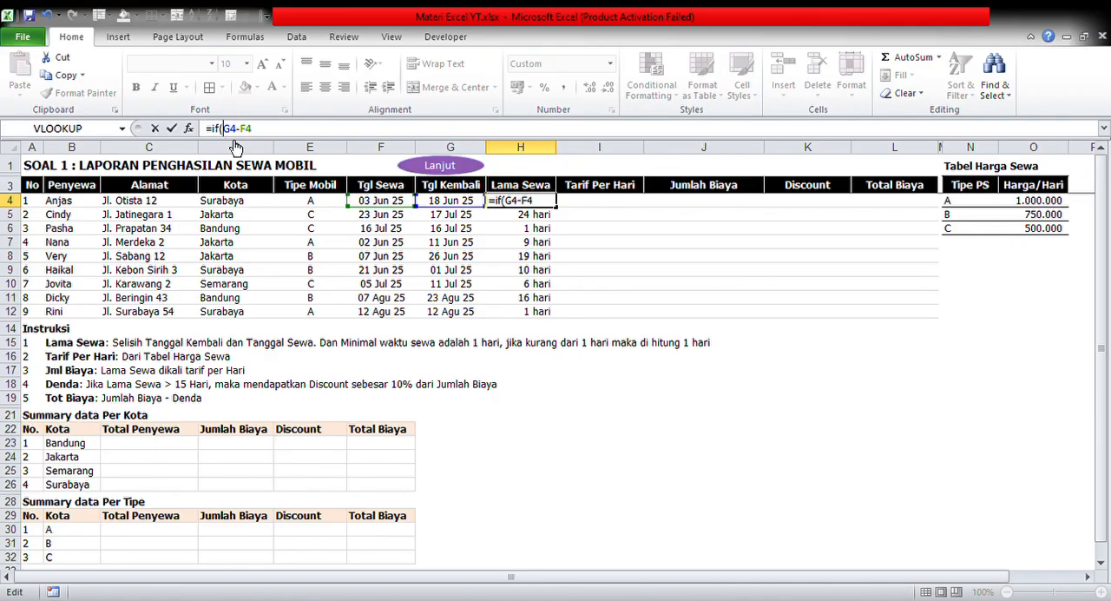
left_click(273, 135)
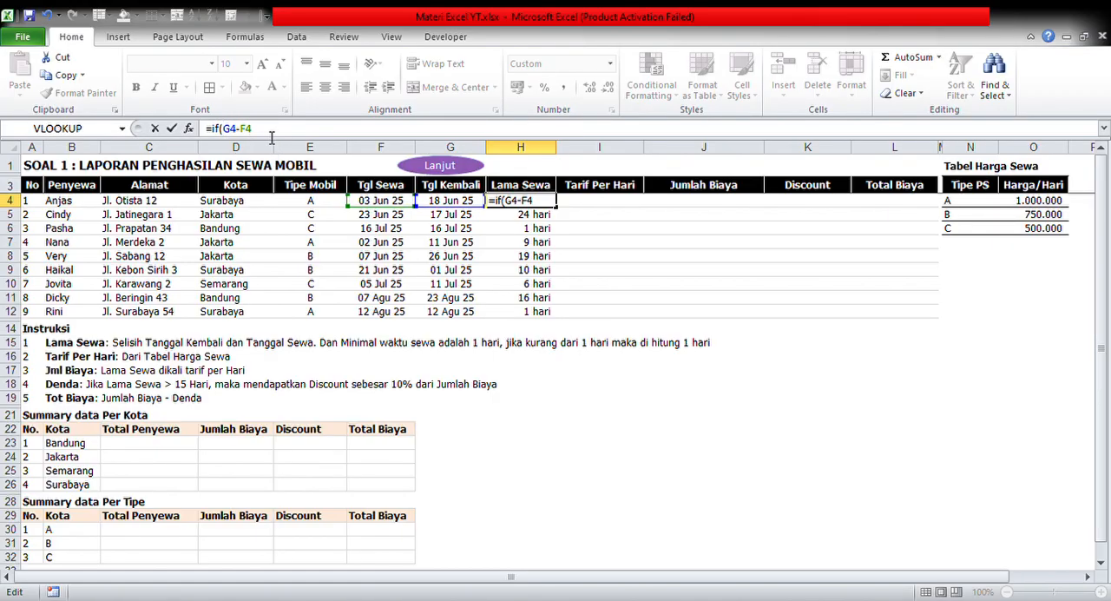
type("<1;1;")
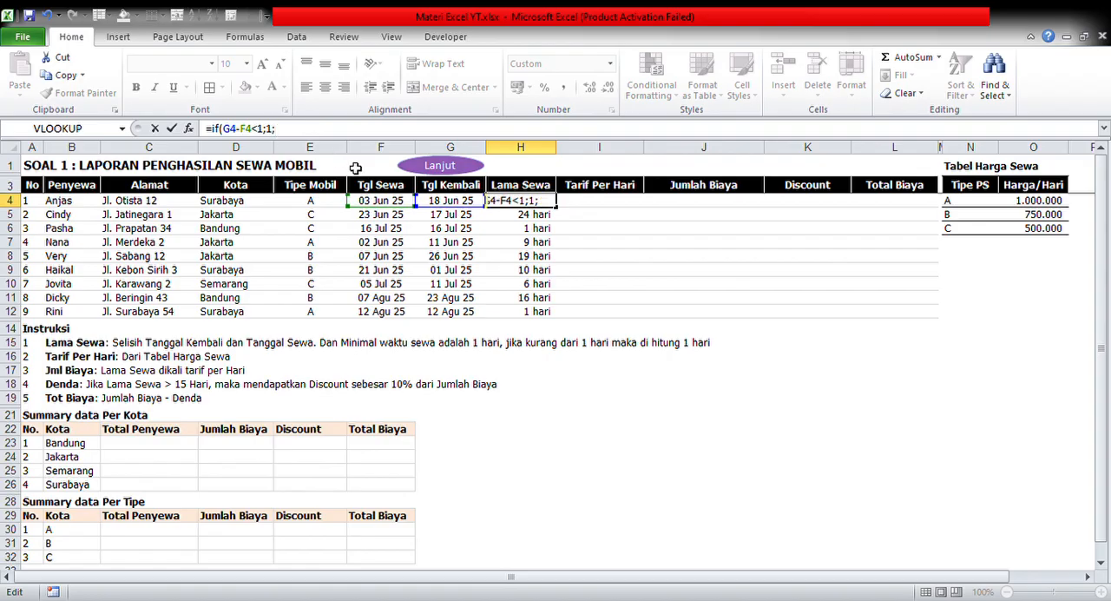
type("G4-F4")
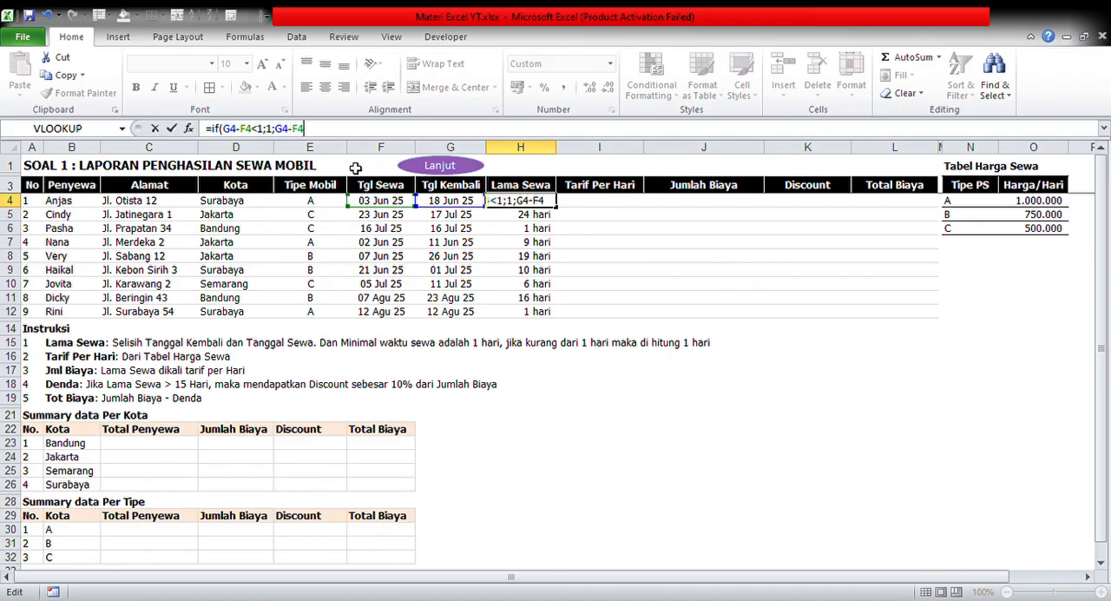
type(")")
key("Return")
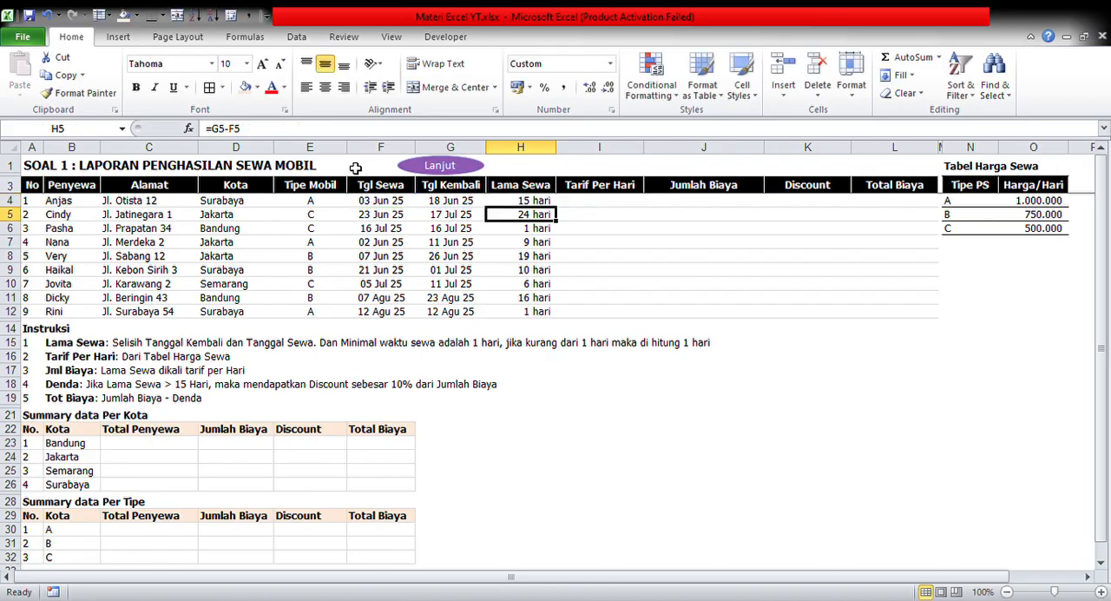
Copy the IF formula from H4 down the Lama Sewa column through H12
key("Up")
key("ctrl+c")
key("ctrl+shift+Down")
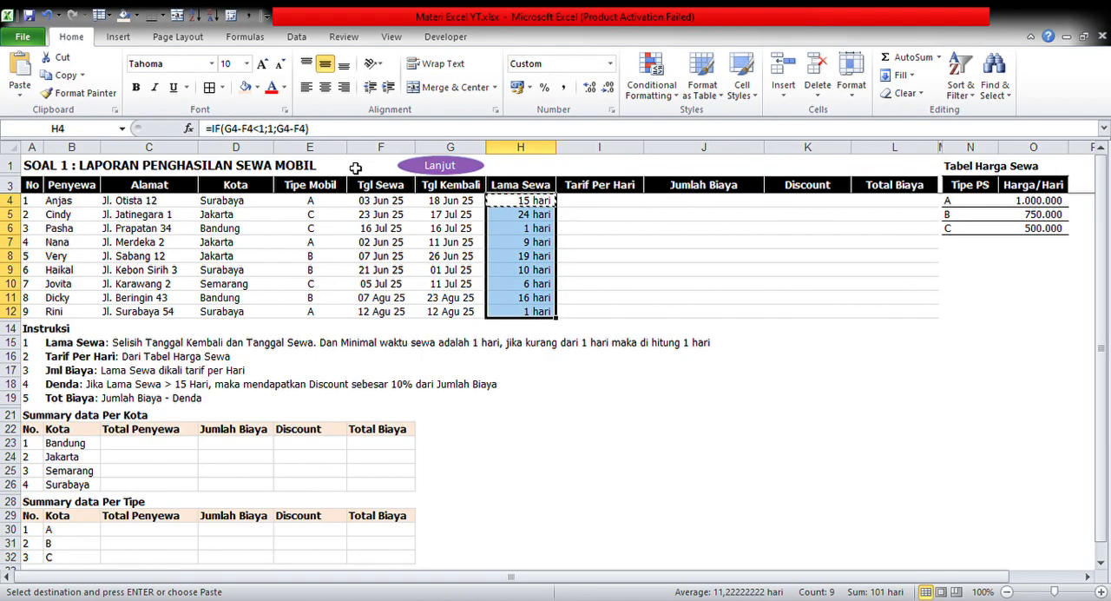
key("Return")
Check the copied IF formulas in the first rows of the Lama Sewa column, including H6
key("Down")
key("Down")
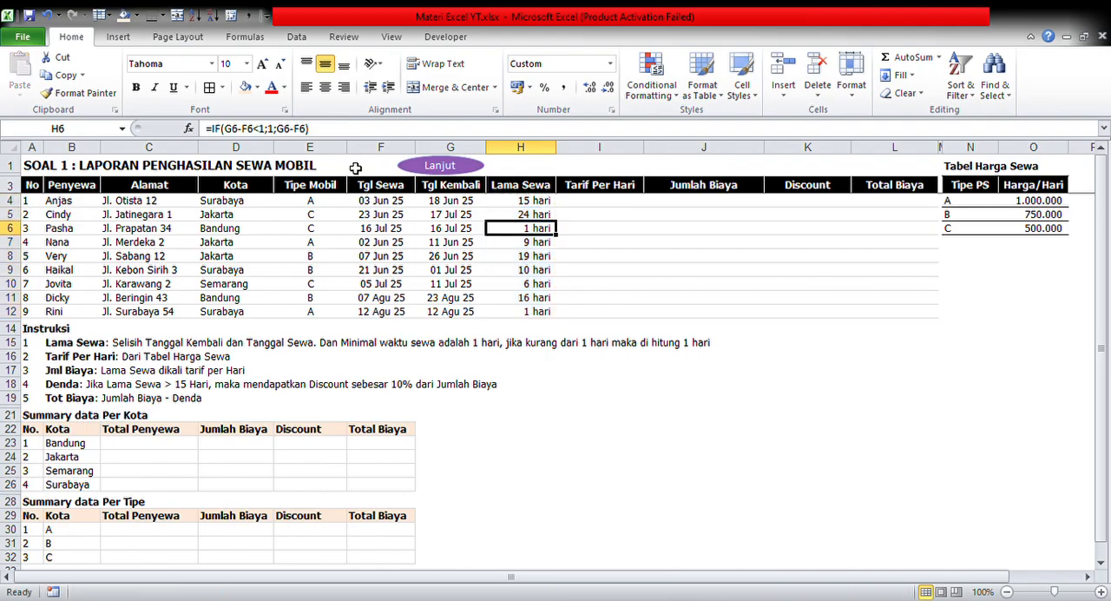
key("Down")
key("Up")
key("Up")
key("Down")
key("Up")
key("Up")
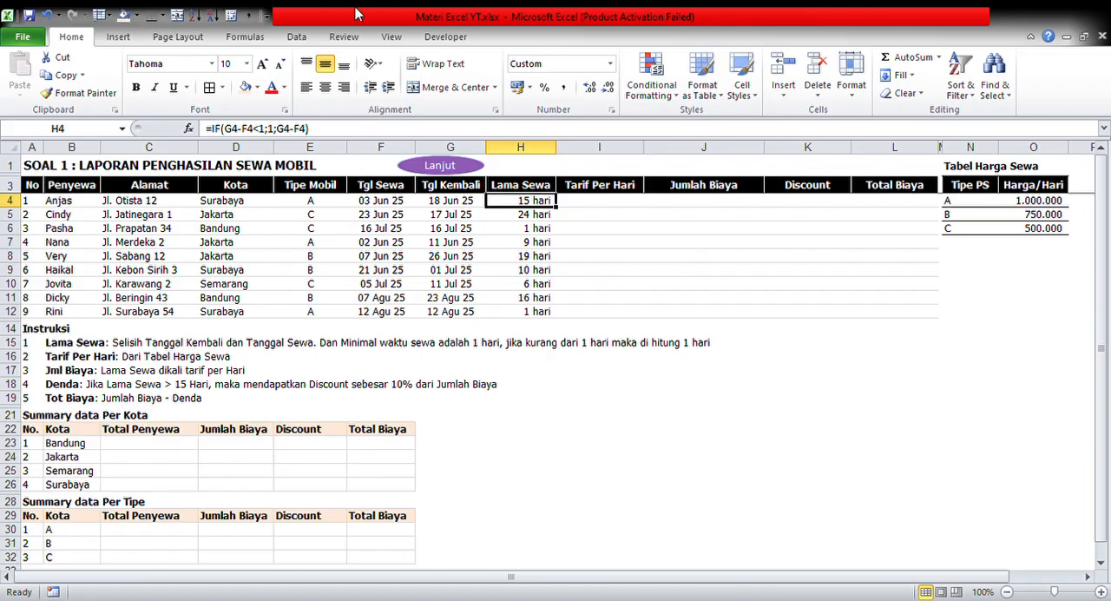
Examine the condition, true value and false value in the IF formula in H4
left_click(421, 130)
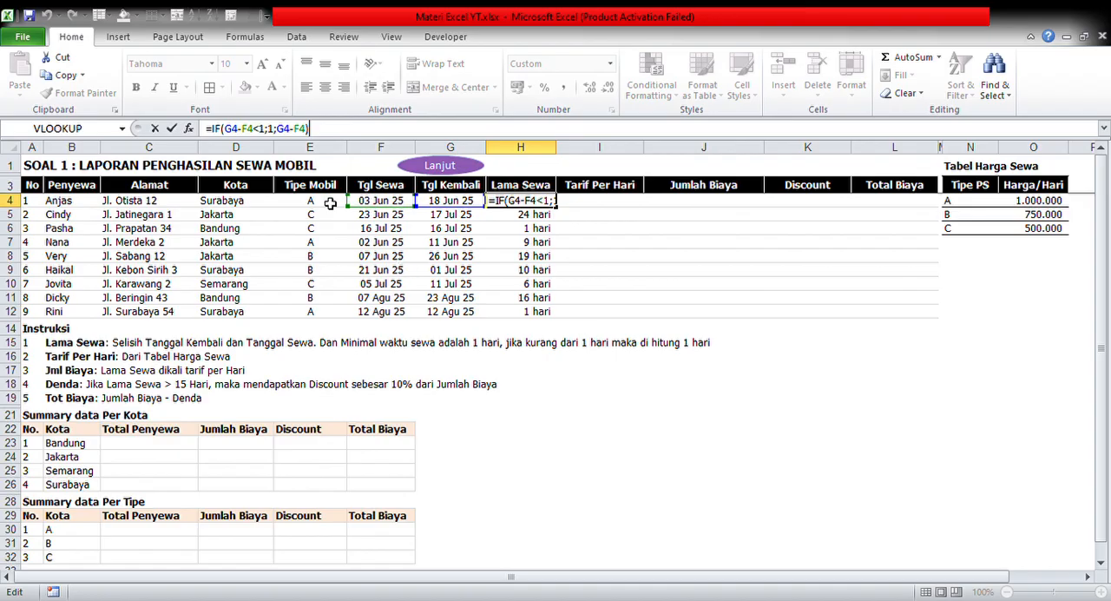
left_click(260, 130)
left_click(277, 134)
left_click(290, 134)
left_click(310, 135)
key("Return")
Copy the H4 formula again down the Lama Sewa column through H12
key("Up")
key("ctrl+c")
key("ctrl+shift+Down")
key("Return")
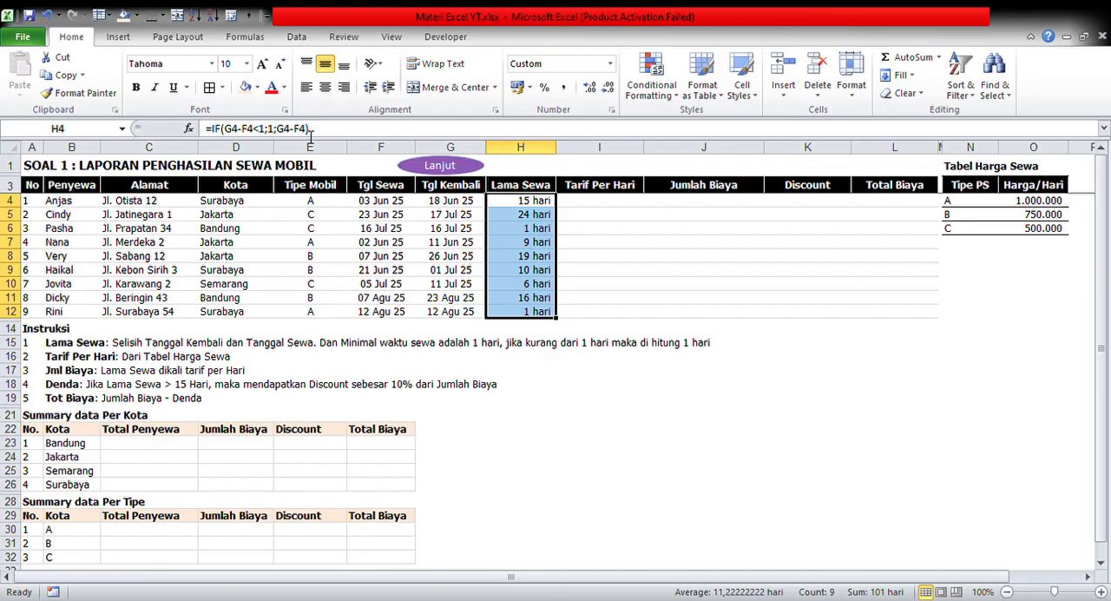
key("Up")
key("Down")
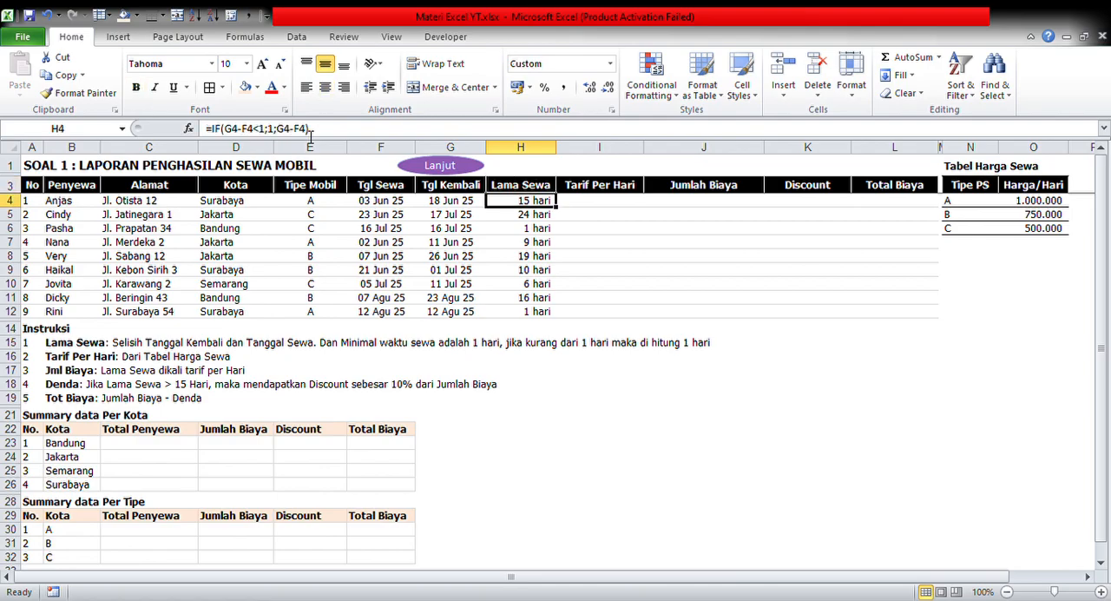
key("Up")
key("Right")
key("Down")
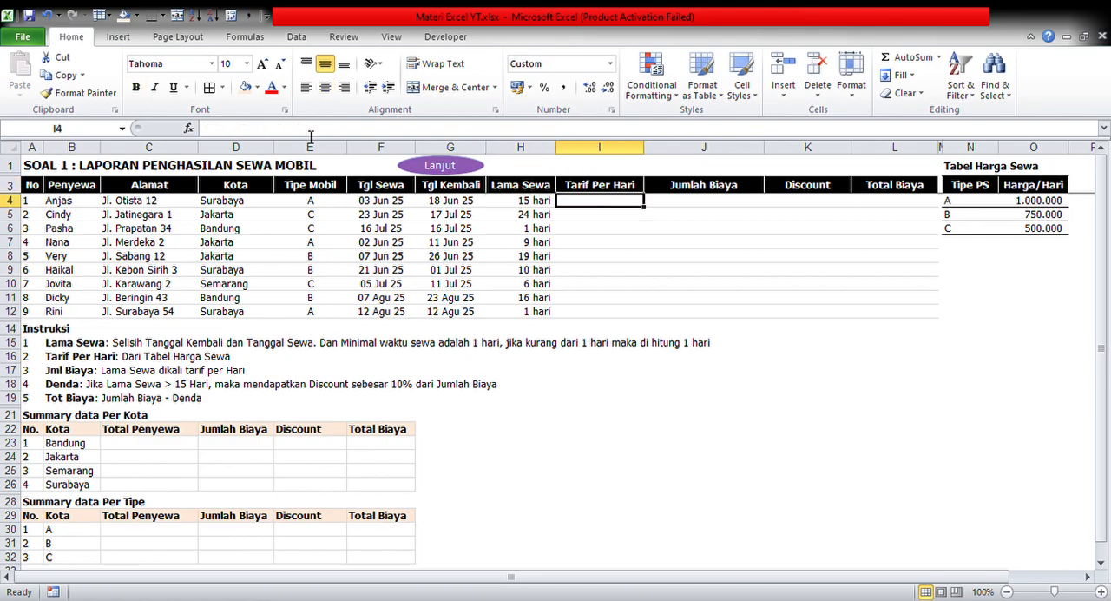
key("Up")
key("Left")
key("Up")
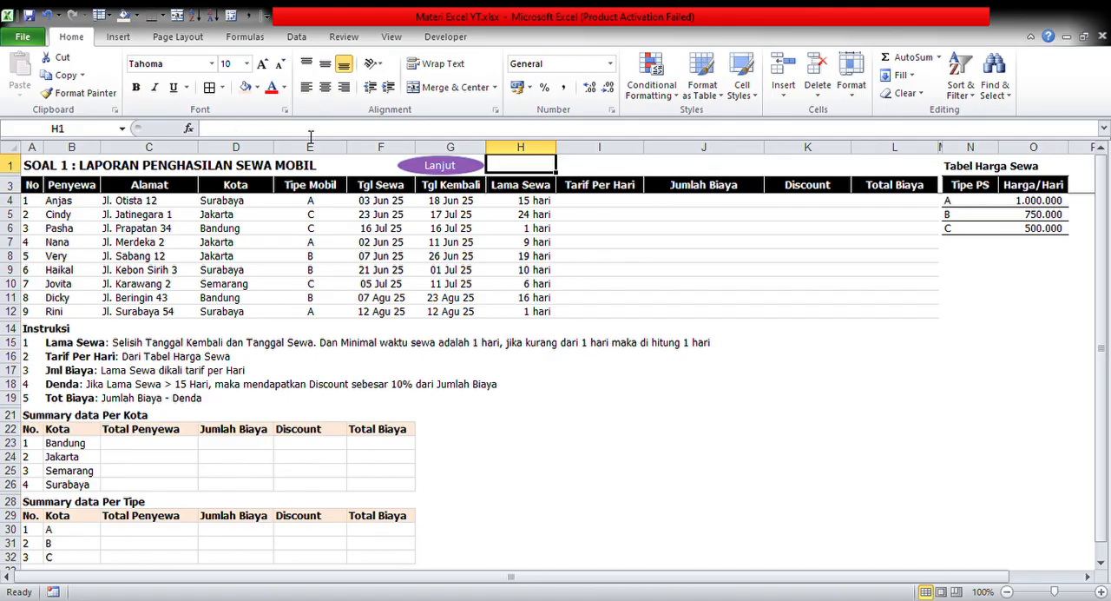
key("Down")
key("Down")
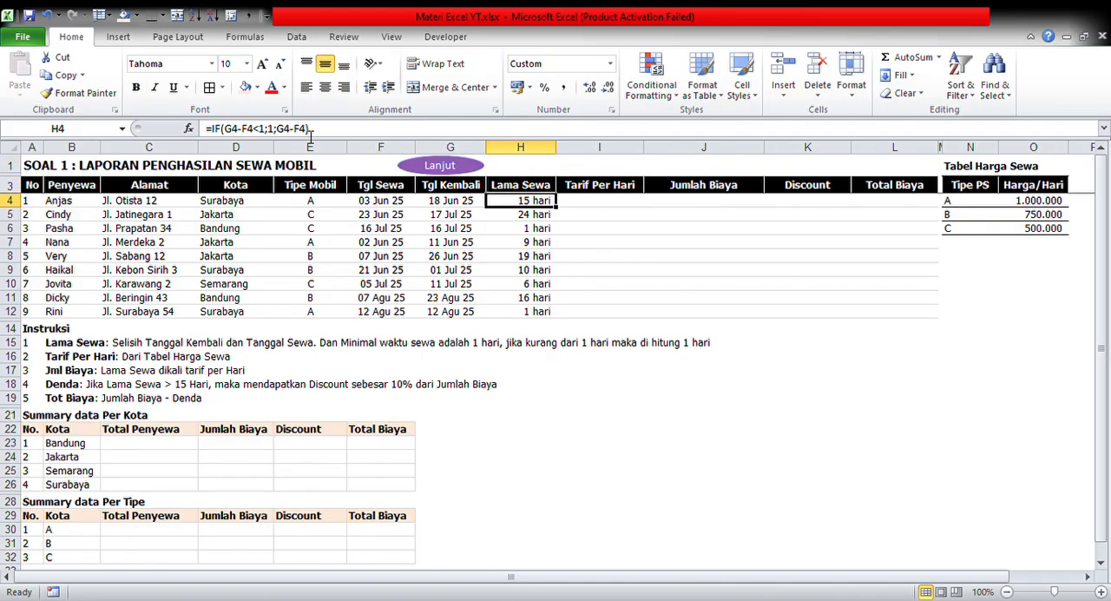
key("Right")
key("Up")
key("Down")
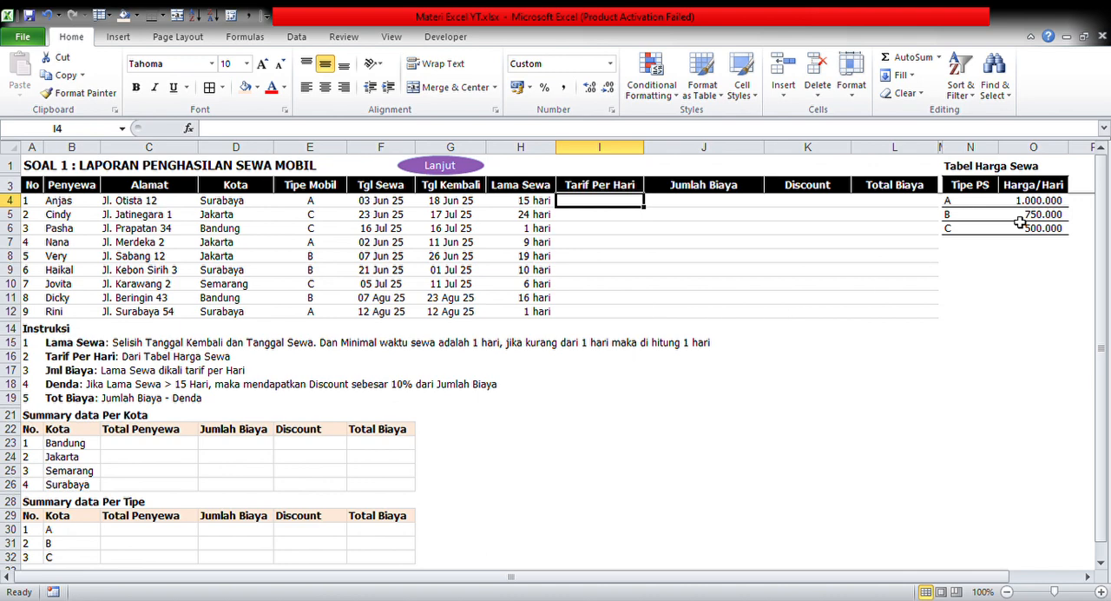
Examine the Tabel Harga Sewa range N1:O6 as the source for the Tarif Per Hari column
left_click_drag(979, 168, 1032, 233)
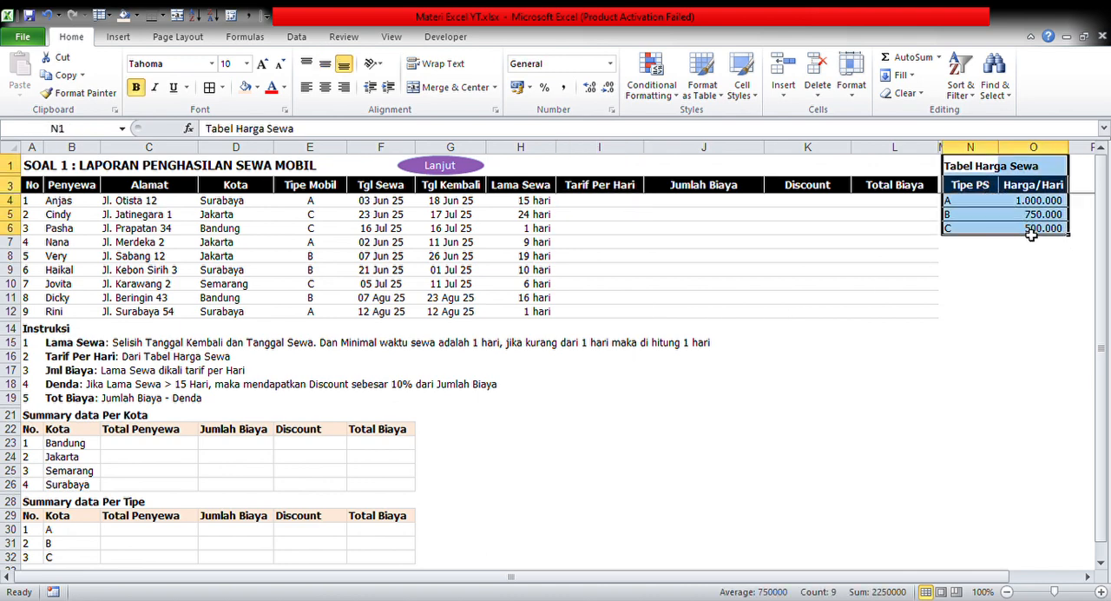
left_click(611, 206)
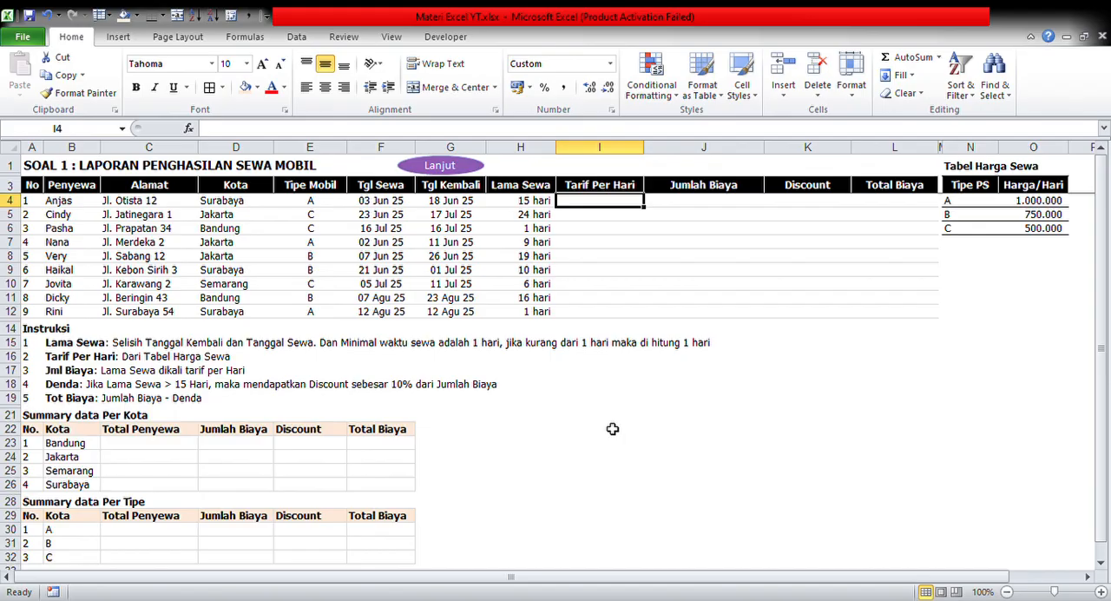
key("Up")
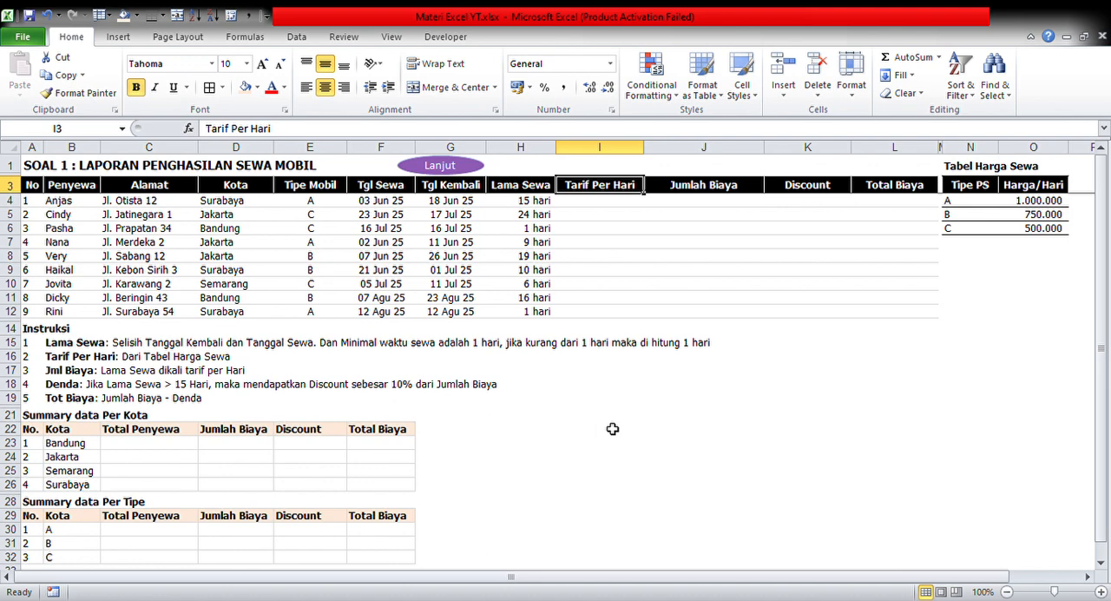
key("Down")
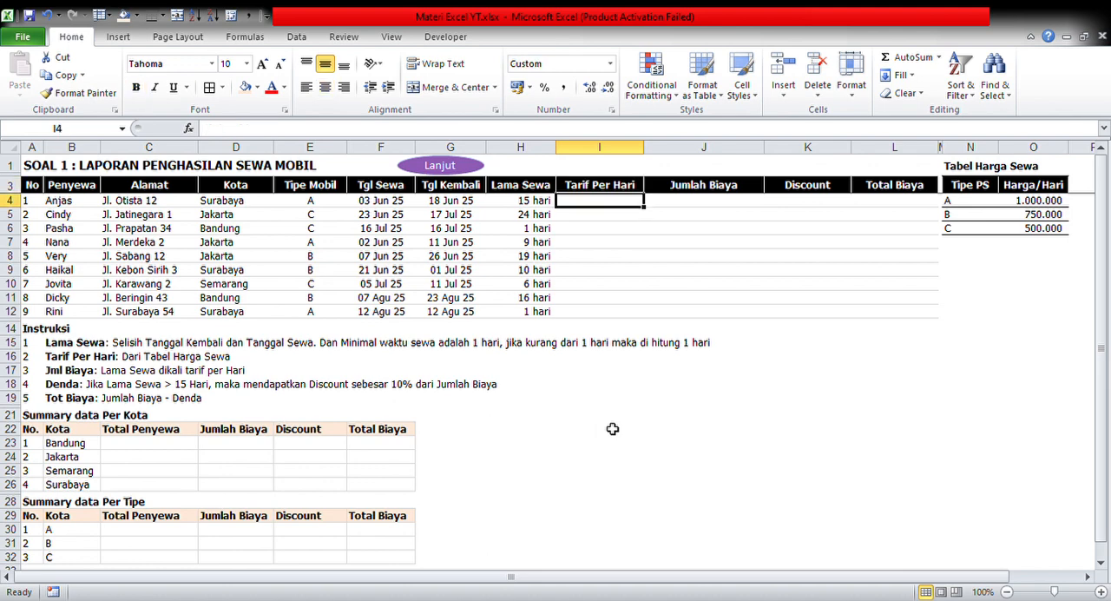
Turn on filtering for the rental table's header row from No through Total Biaya
key("Up")
key("ctrl+Left")
key("ctrl+shift+Right")
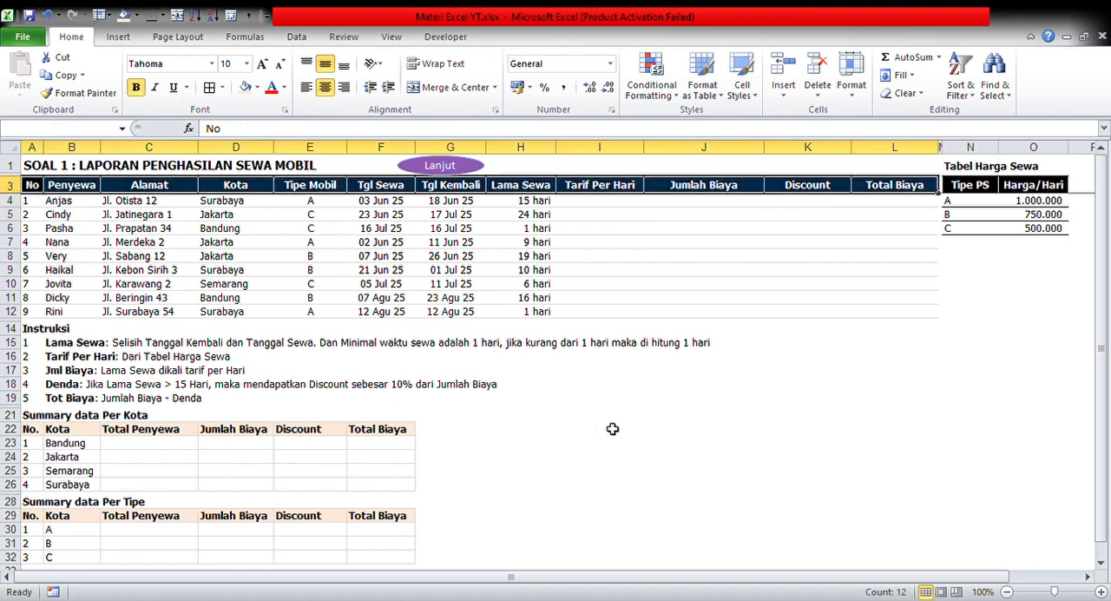
key("ctrl+shift+l")
Filter the Tipe Mobil column to show only the type A rentals
key("Right")
key("Right")
key("Right")
key("Right")
key("Right")
key("Right")
key("Right")
key("Right")
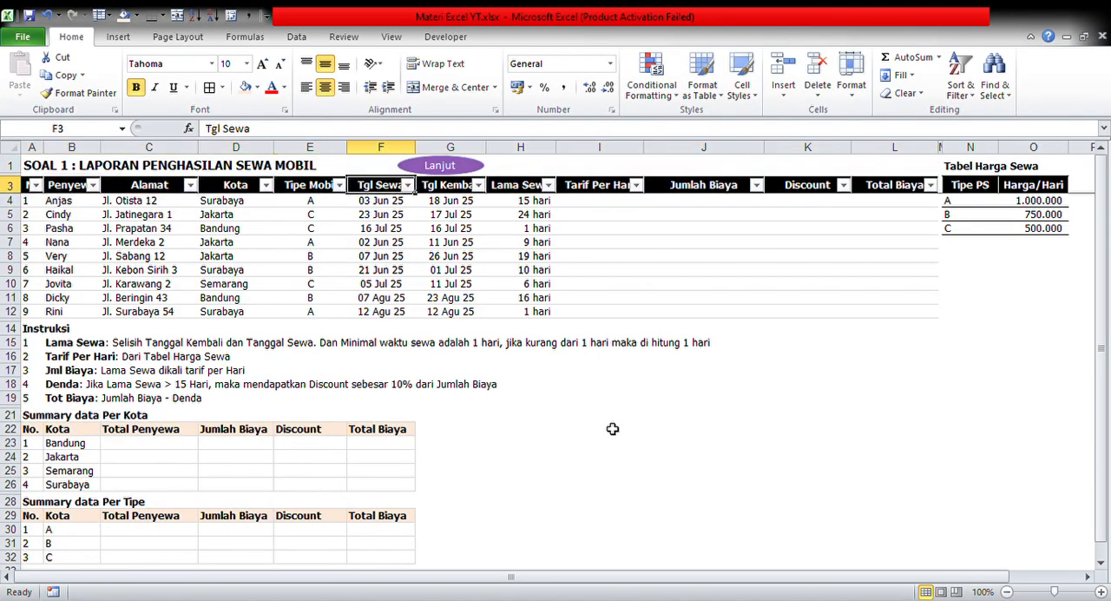
key("Left")
key("Left")
key("Left")
key("Left")
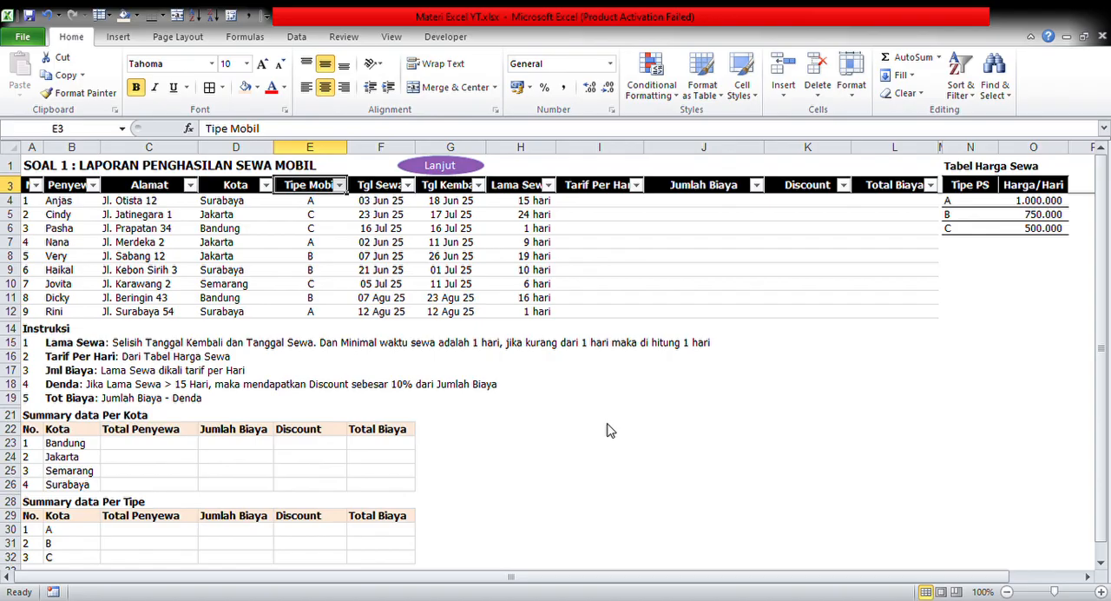
key("Right")
key("Right")
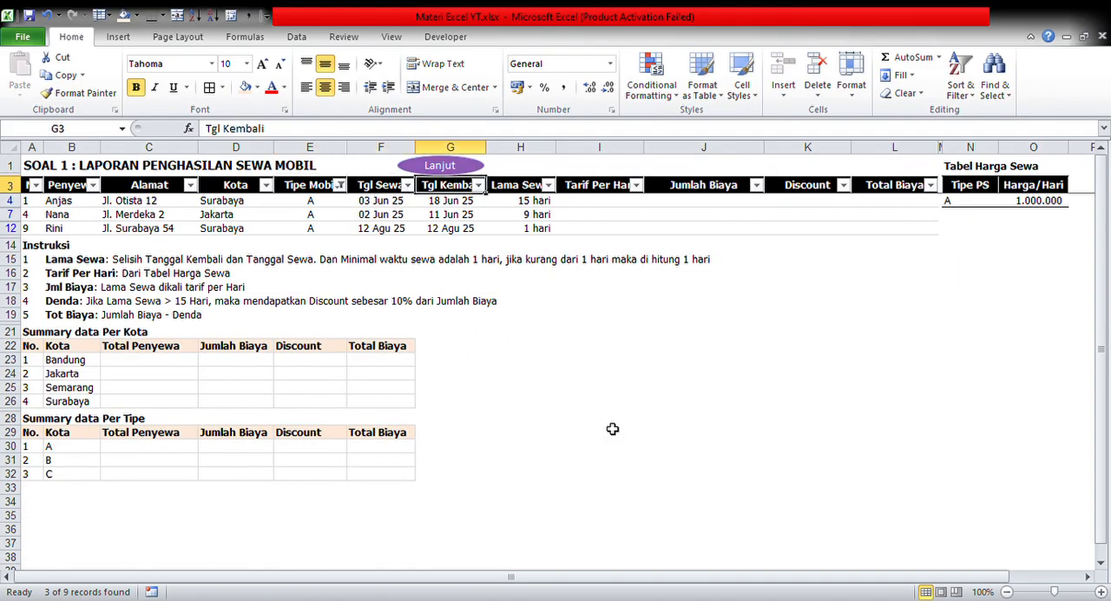
key("Right")
key("Right")
key("Down")
Enter 1000000 as the Tarif Per Hari in I4 and copy it to the other visible type A rows
type("1000000")
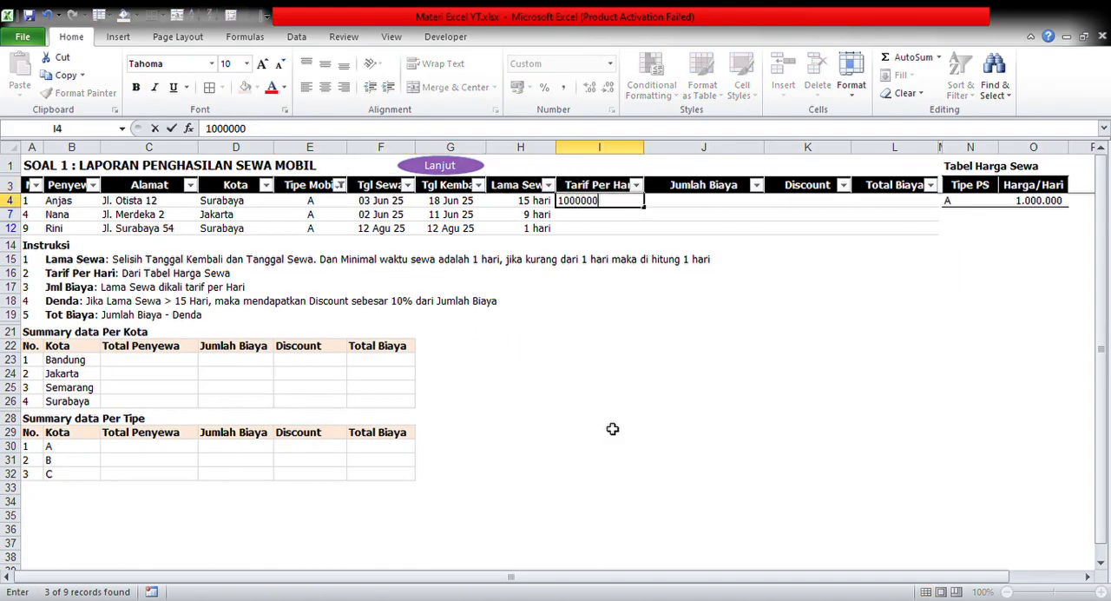
key("Return")
key("Up")
key("ctrl+c")
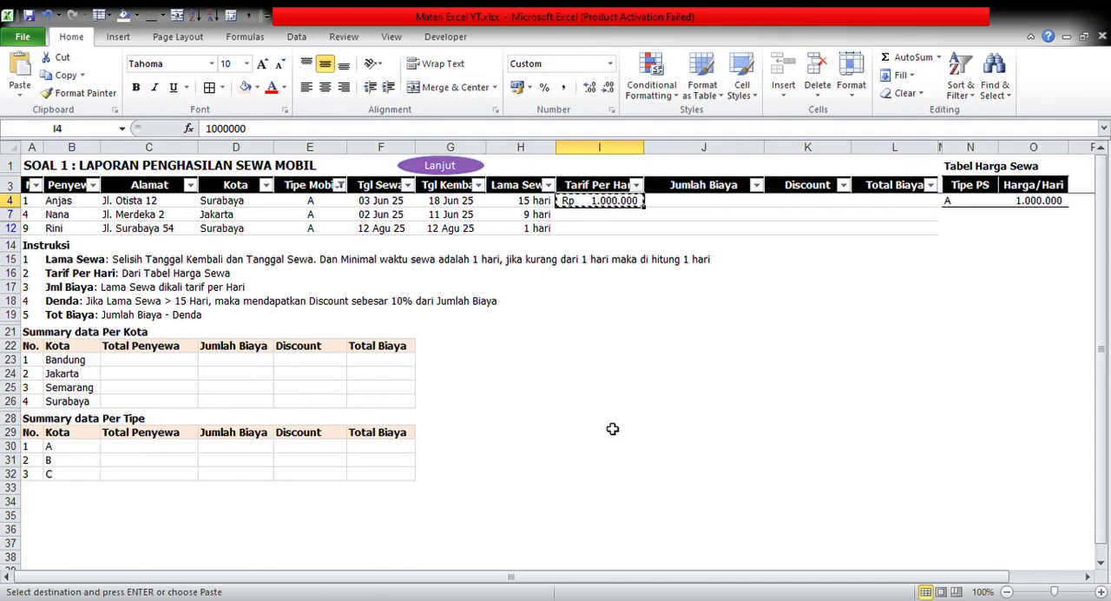
key("shift+Down")
key("shift+Down")
key("shift+Down")
key("shift+Up")
key("Return")
Change the Tipe Mobil filter to show only the type B rentals
key("Up")
key("Left")
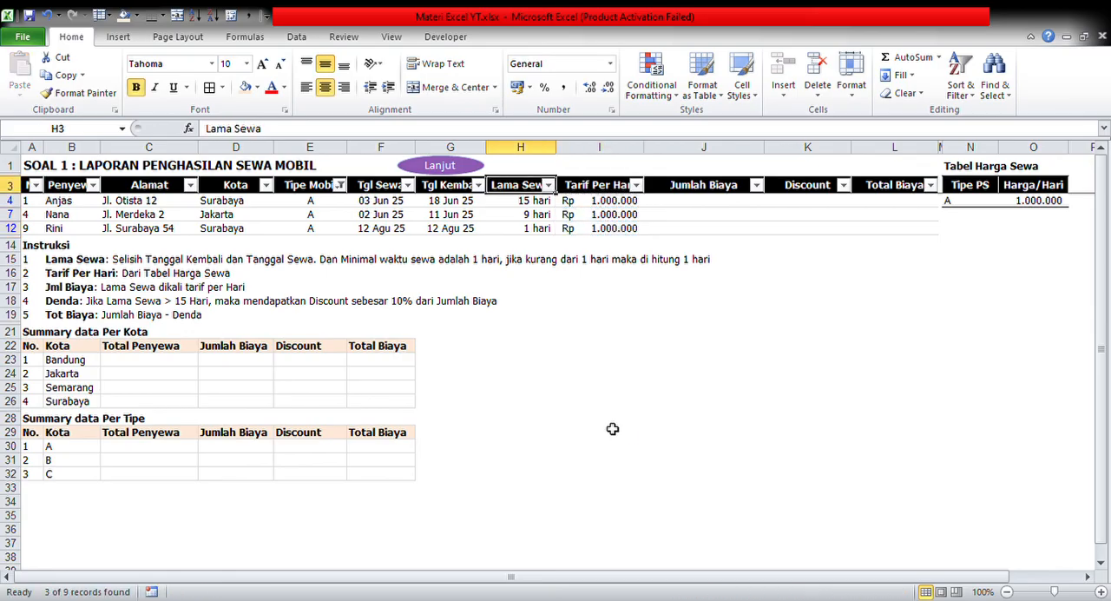
key("Left")
key("Left")
key("Left")
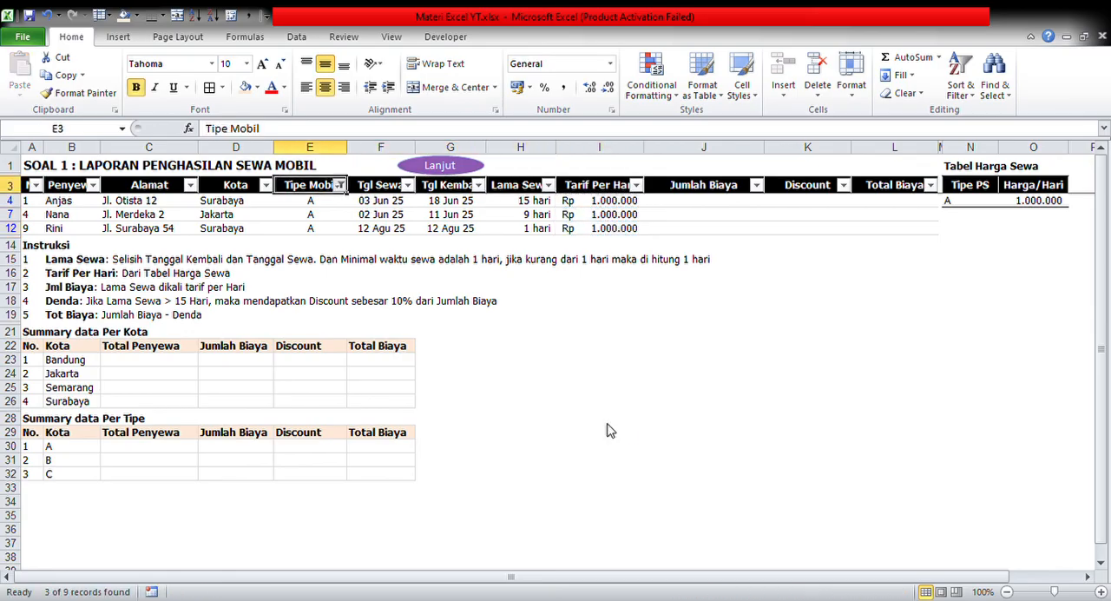
key("Return")
key("Right")
key("Right")
key("Right")
key("Right")
key("Down")
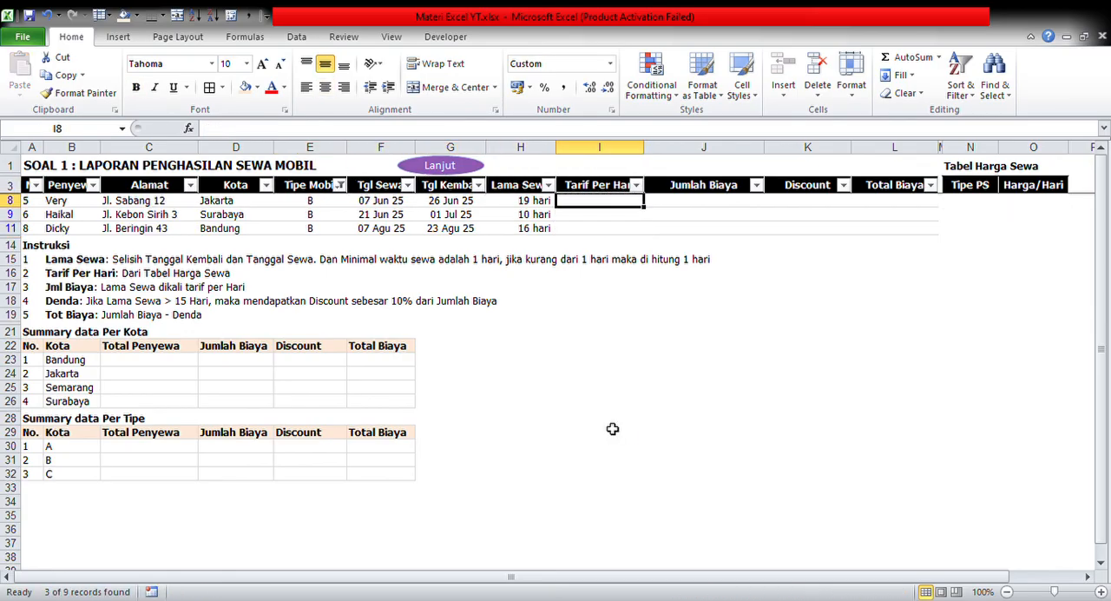
Clear the Tipe Mobil filter and reapply it for type B only
key("Up")
key("ctrl+Left")
key("Right")
key("Right")
key("Right")
key("Right")
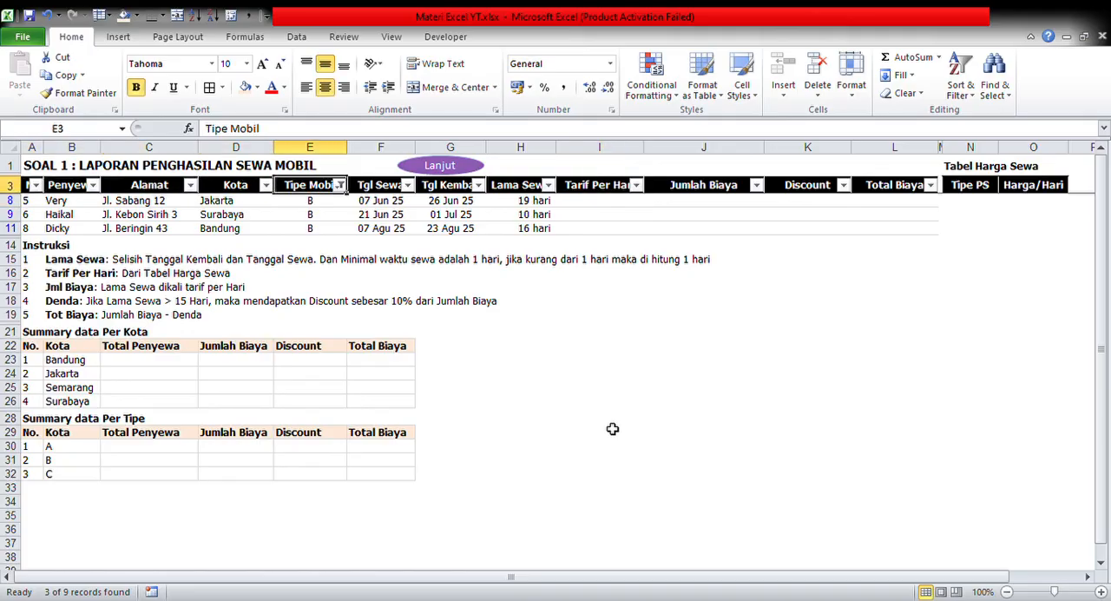
key("alt+Down")
key("c")
key("Down")
key("Up")
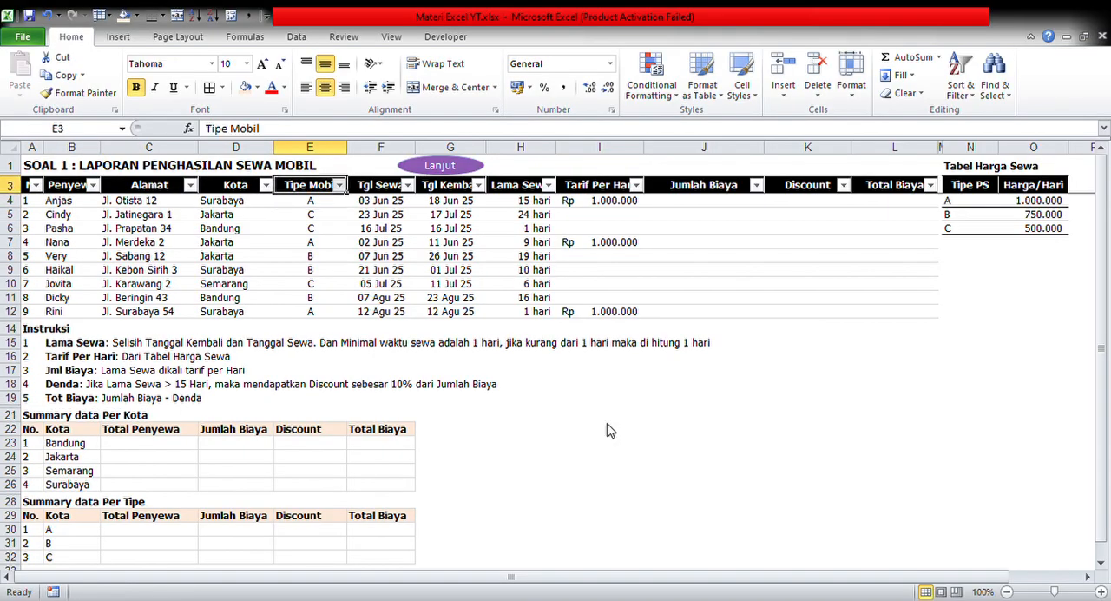
key("Right")
key("Right")
key("Right")
key("Right")
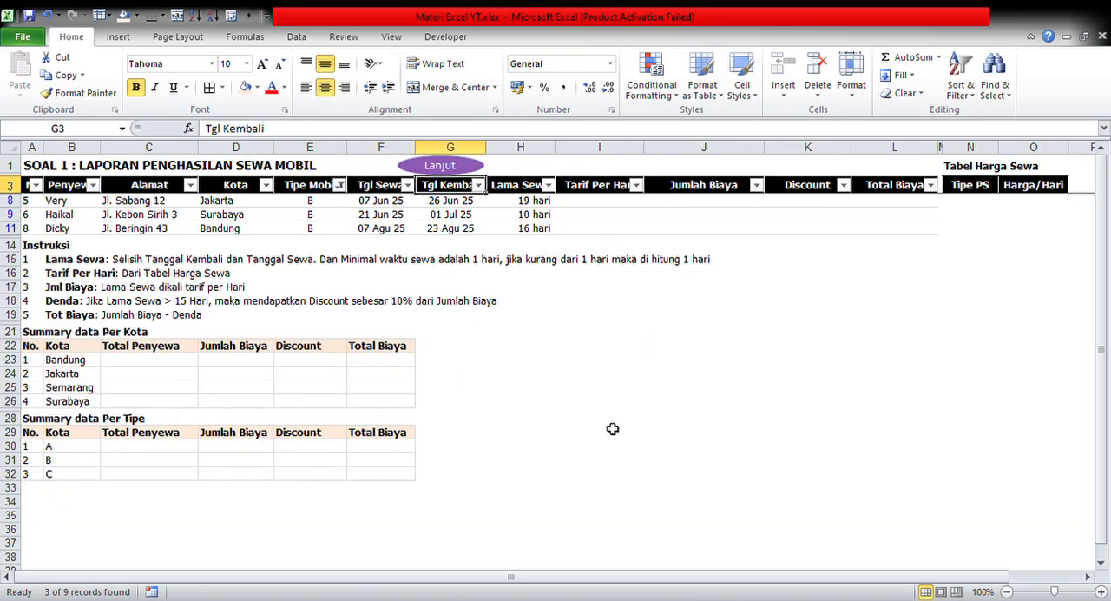
key("Down")
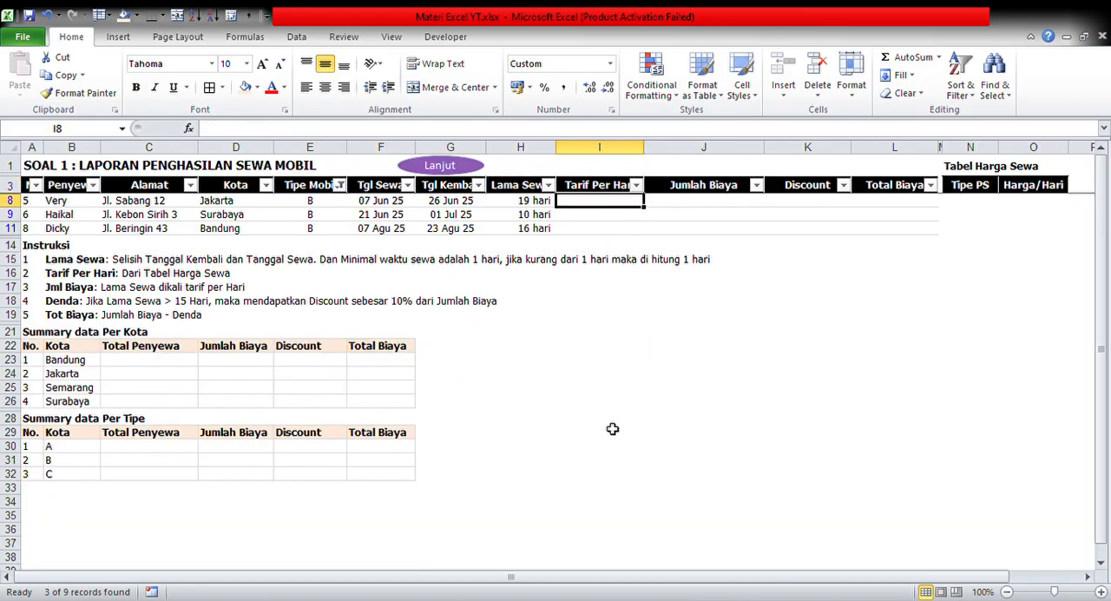
Enter 750000 as the Tarif Per Hari in I8 and copy it to the other visible type B rows
type("750000")
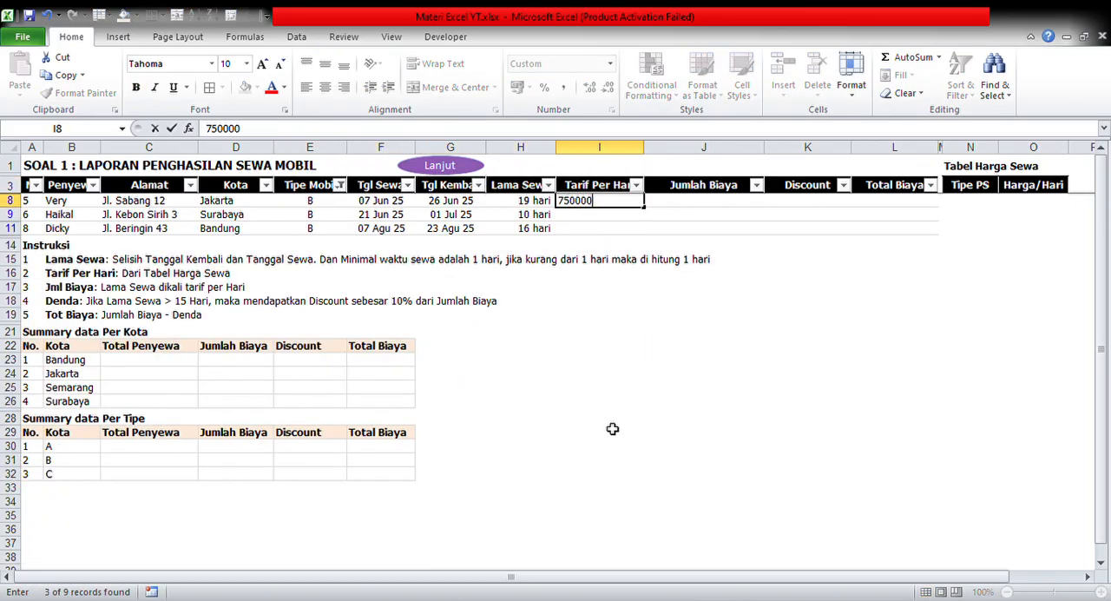
key("Return")
key("Up")
key("ctrl+c")
key("shift+Down")
key("shift+Down")
key("Return")
key("Up")
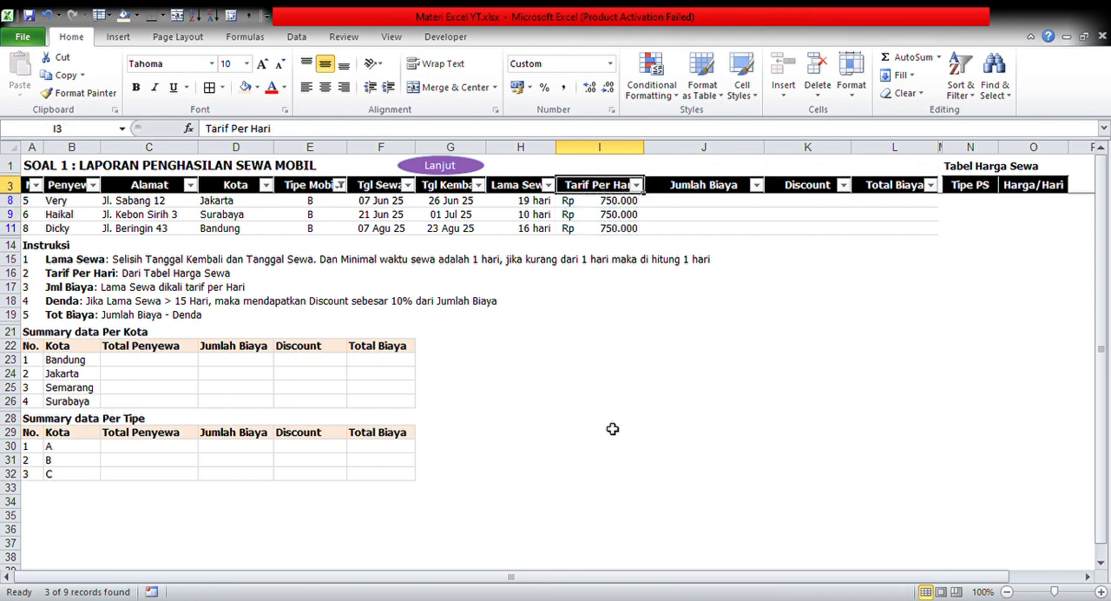
Change the Tipe Mobil filter to show only the type C rentals
key("Left")
key("Left")
key("Left")
key("Left")
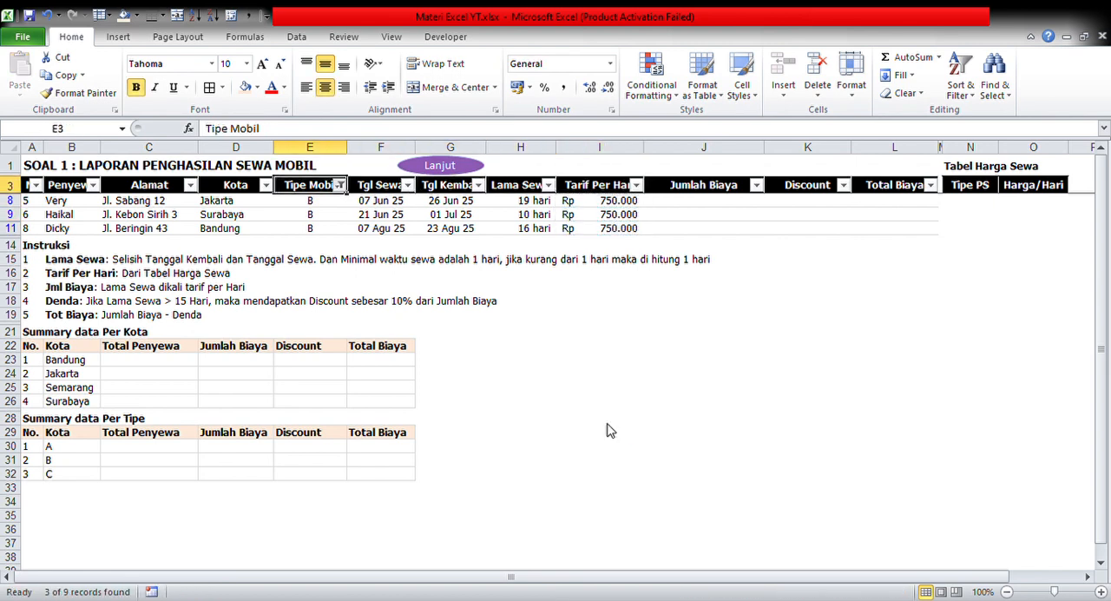
key("Right")
key("Right")
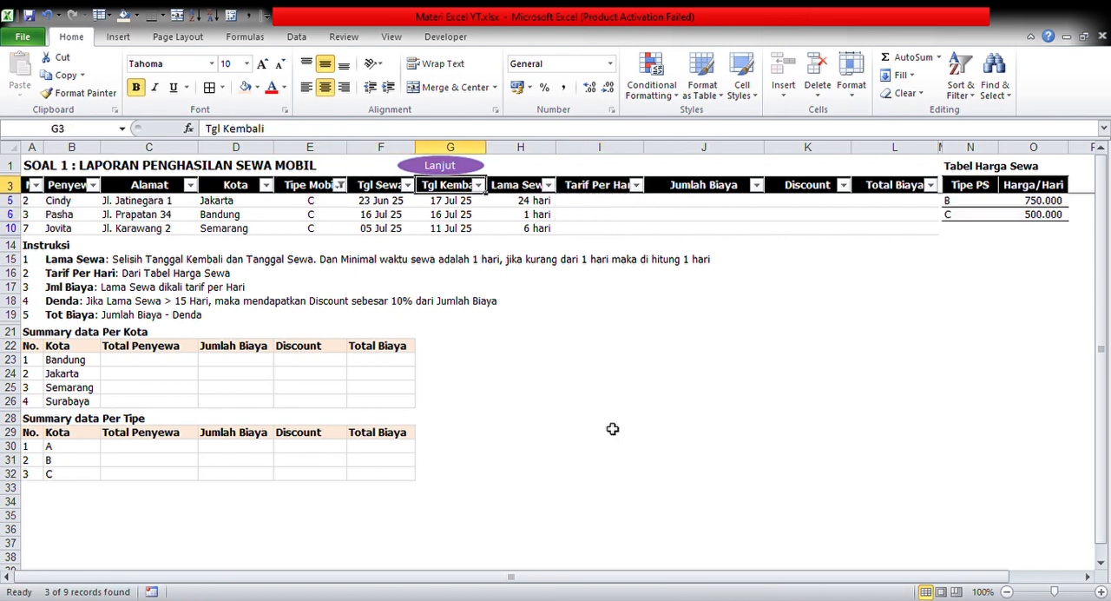
key("Down")
key("Right")
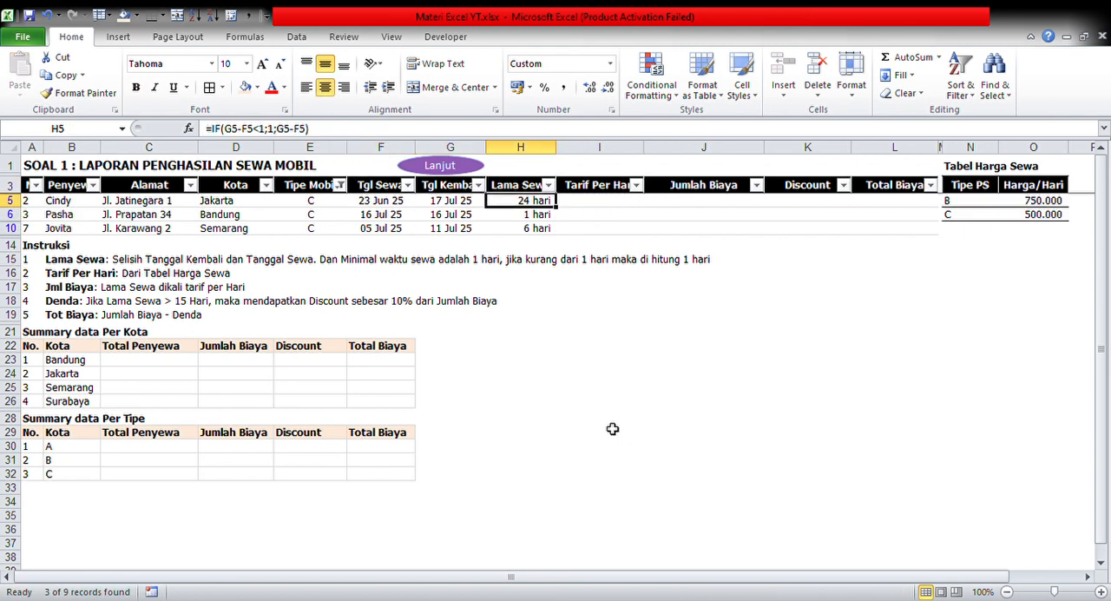
Enter 500000 as the Tarif Per Hari in I5 and fill it down the visible type C rows
key("Right")
type("500000")
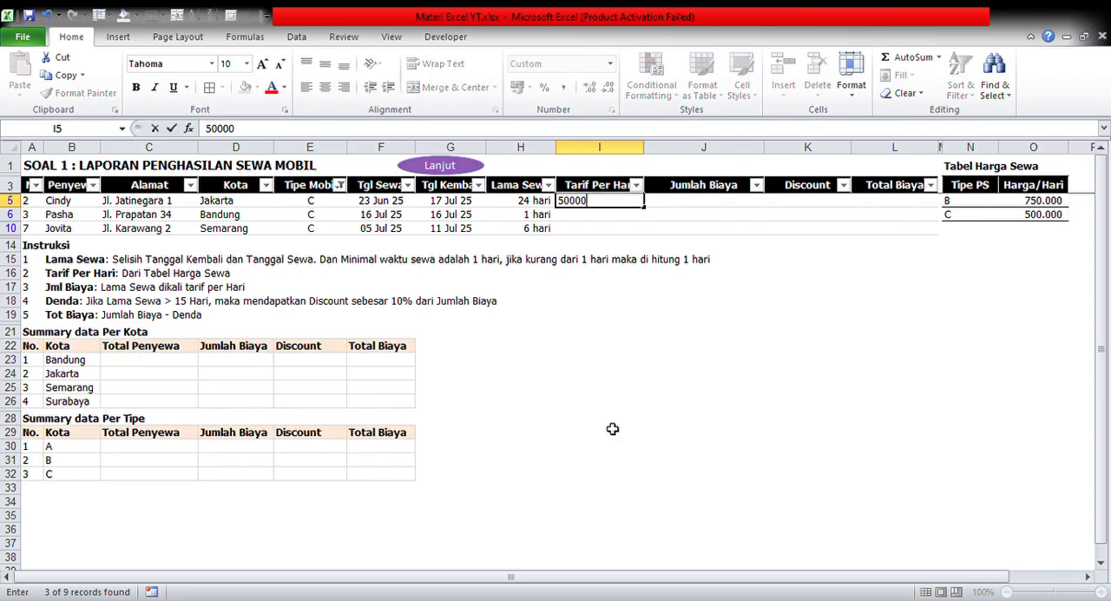
key("Return")
key("Up")
key("shift+Down")
key("shift+Down")
key("ctrl+d")
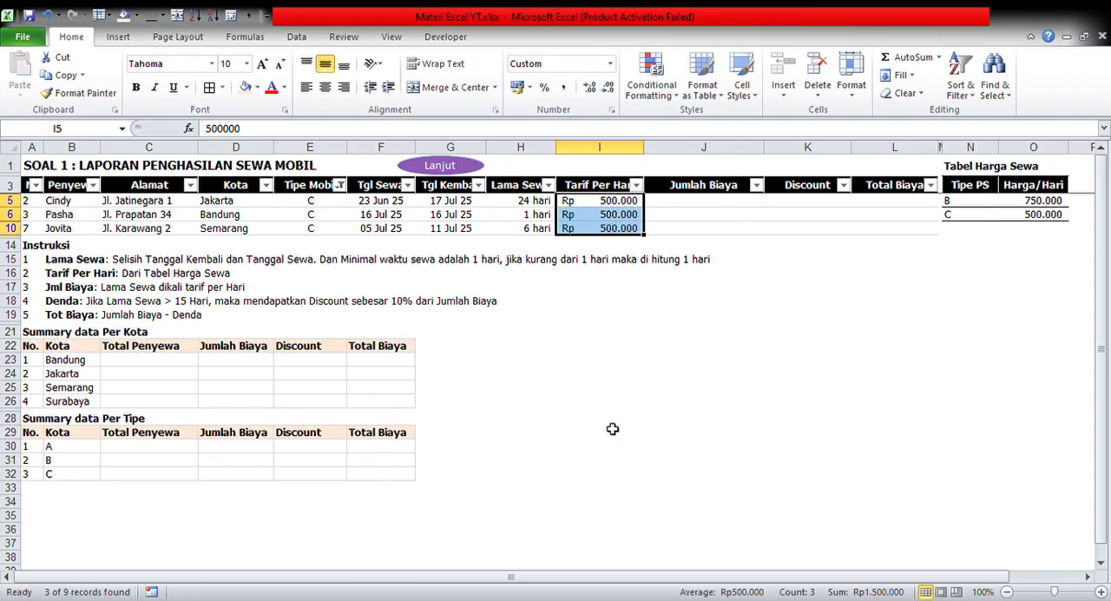
Clear the Tipe Mobil filter to show all rental rows
key("Up")
key("Left")
key("Left")
key("Left")
key("Left")
key("alt+Down")
key("c")
key("Down")
key("Up")
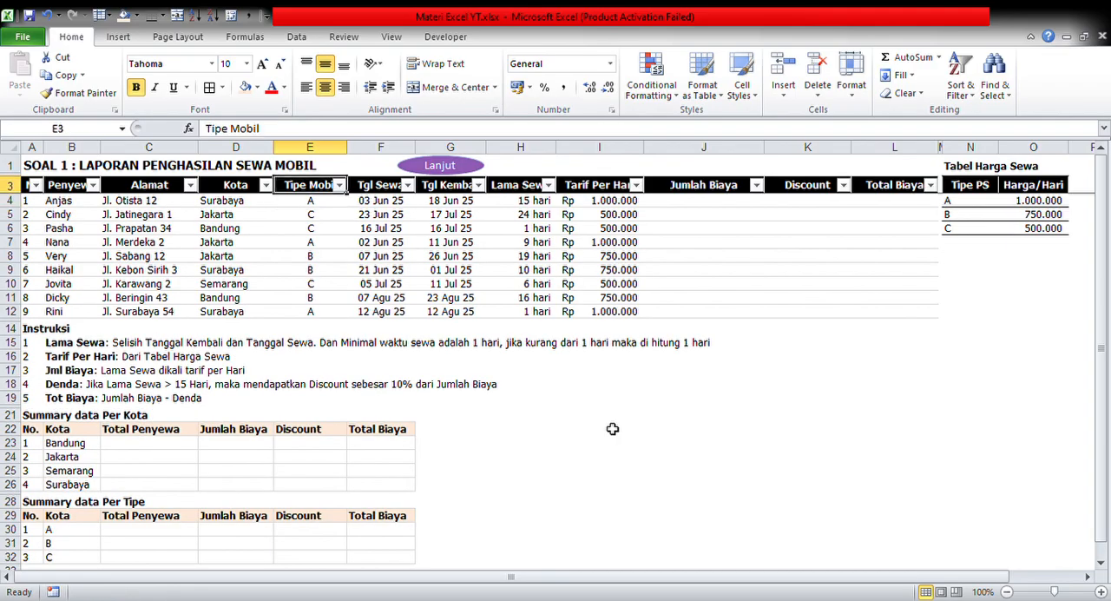
Start an IF formula in I4 that returns 1000000 when the car type in E4 equals "A"
key("Right")
key("Right")
key("Right")
key("Right")
key("Right")
key("Down")
key("Left")
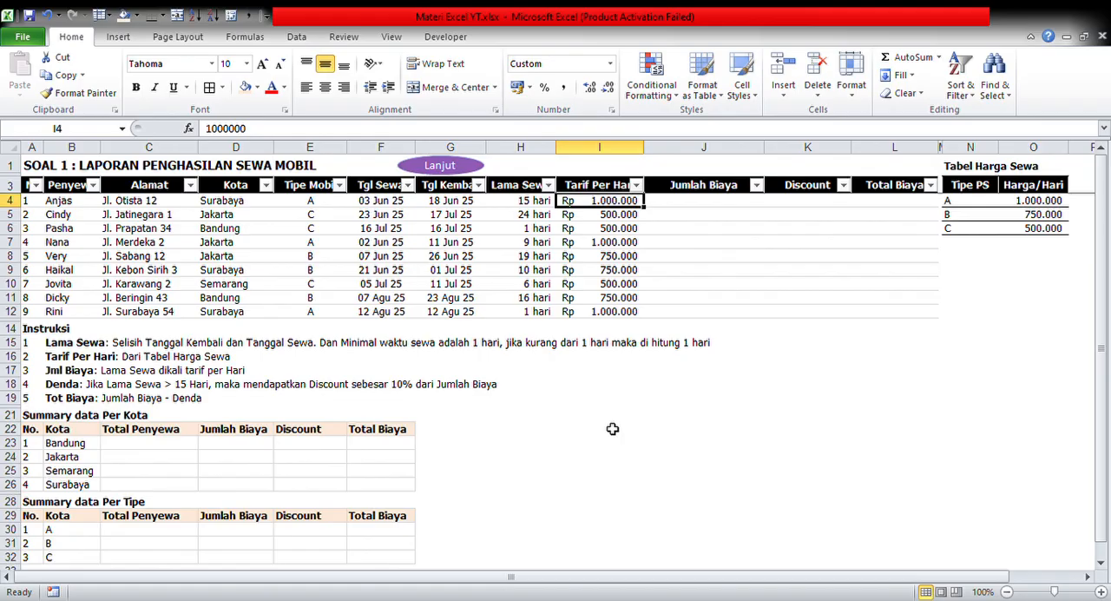
type("=if(")
key("Left")
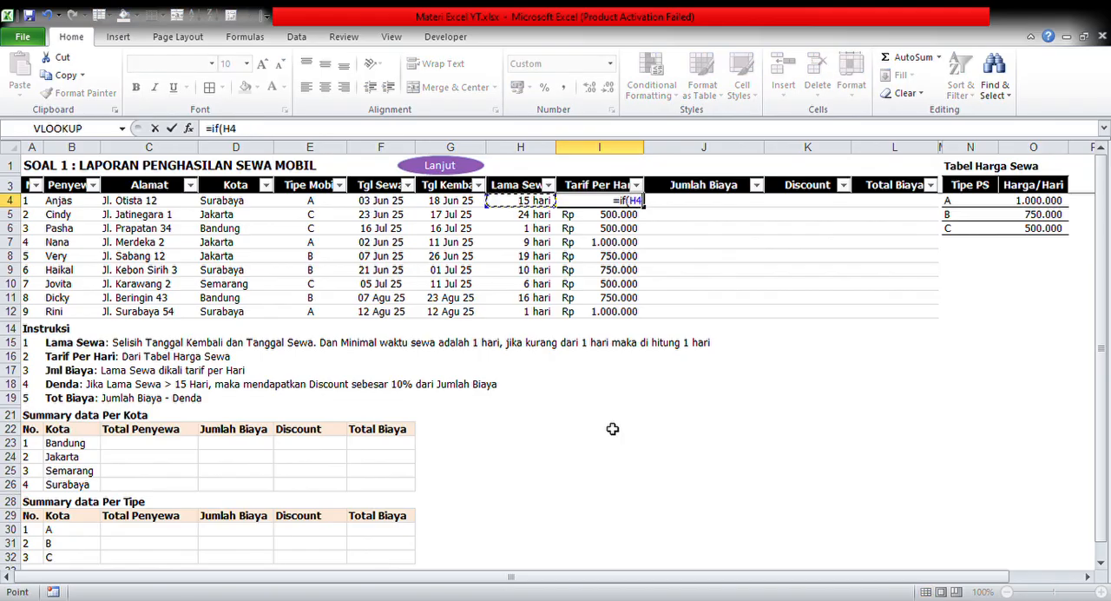
key("Left")
key("Left")
key("Left")
type("=")
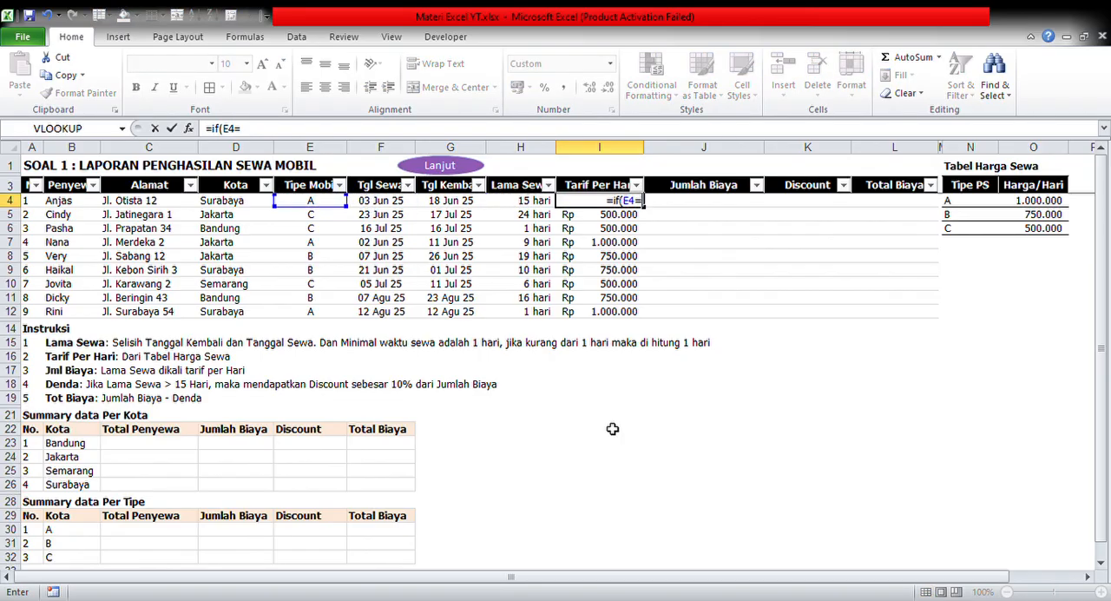
type("\"A\";1000000")
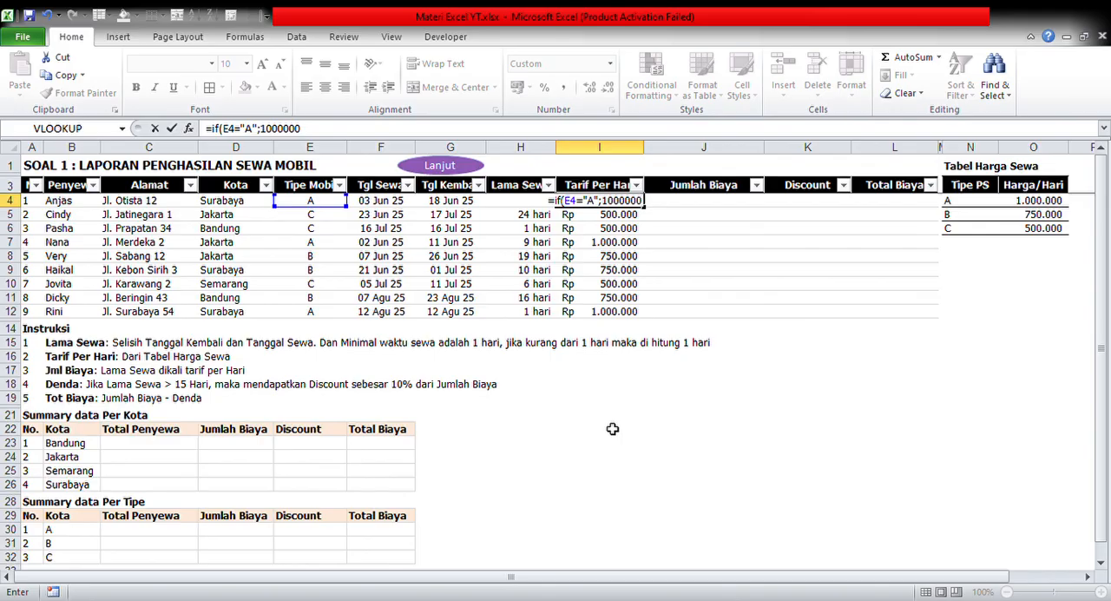
type(";if")
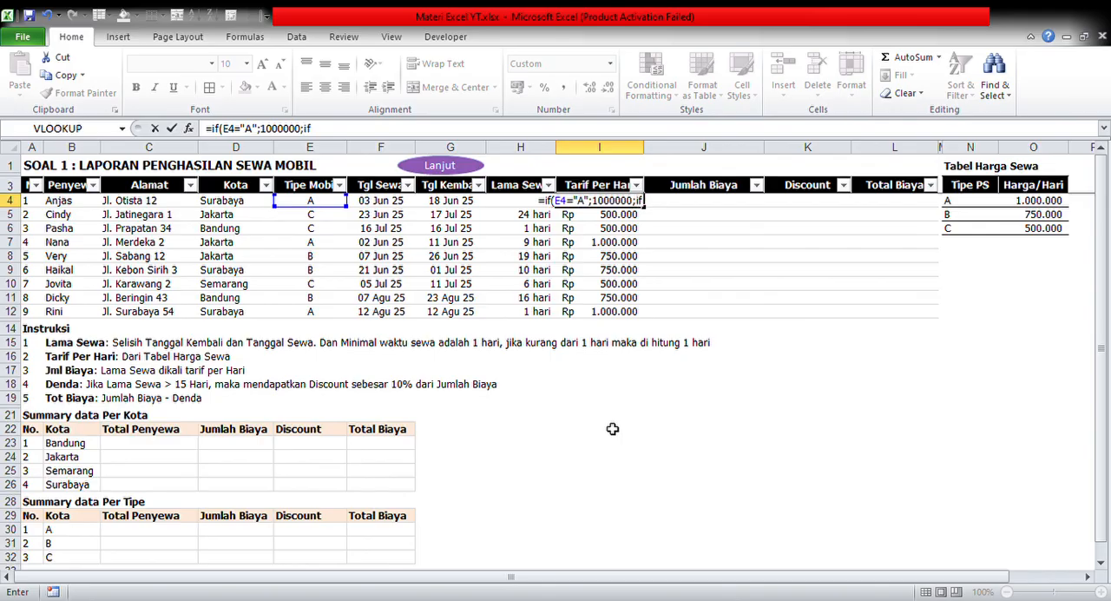
type("(")
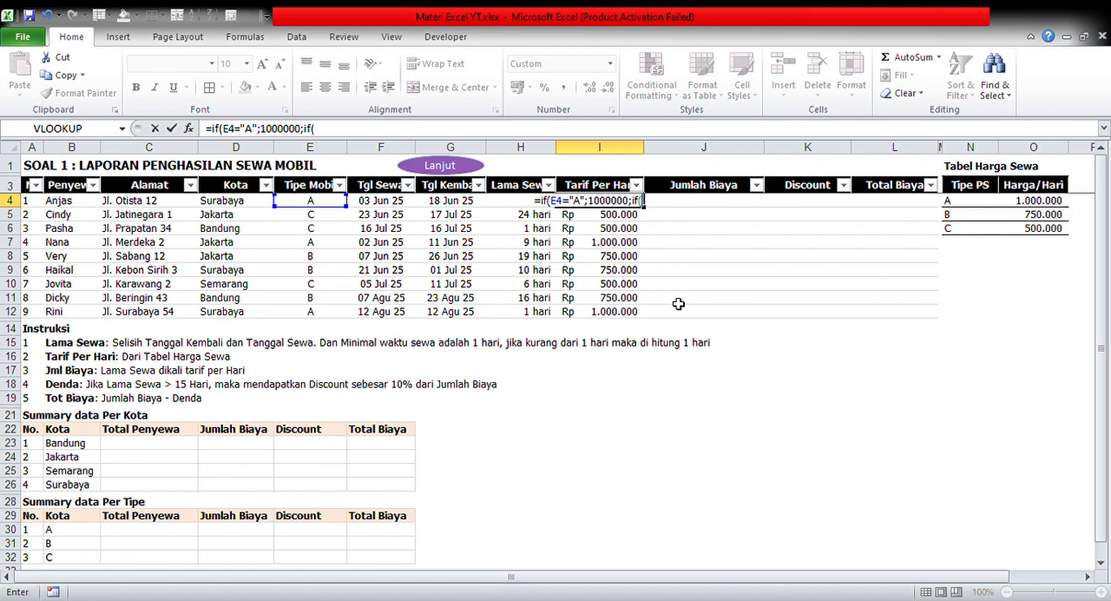
Complete the I4 formula with a nested IF returning 750000 when E4 equals "B" and 500000 otherwise
left_click(311, 203)
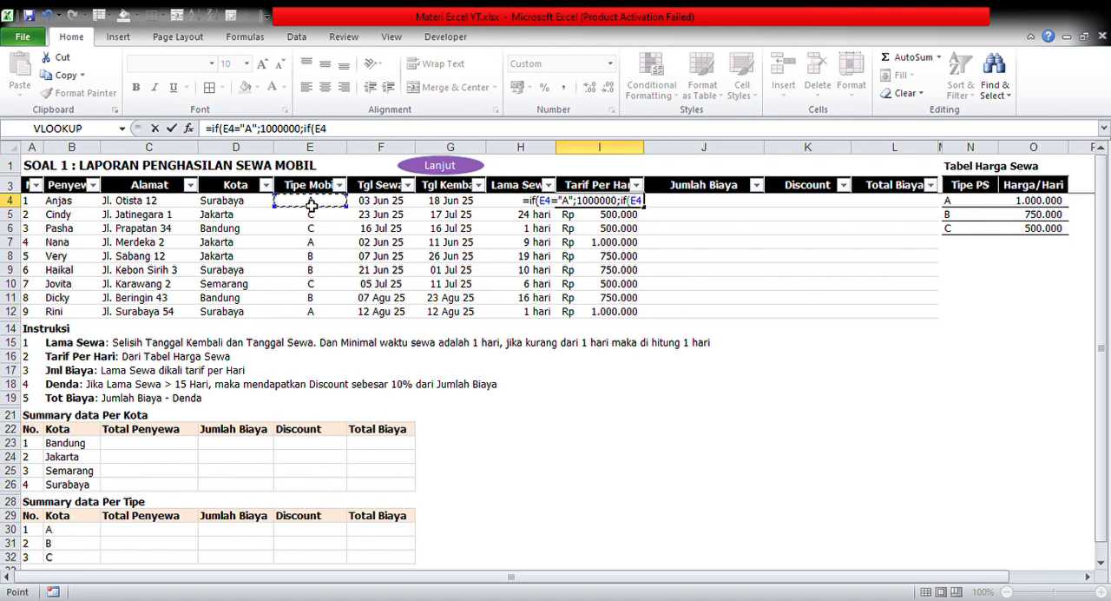
type("=\"B\"")
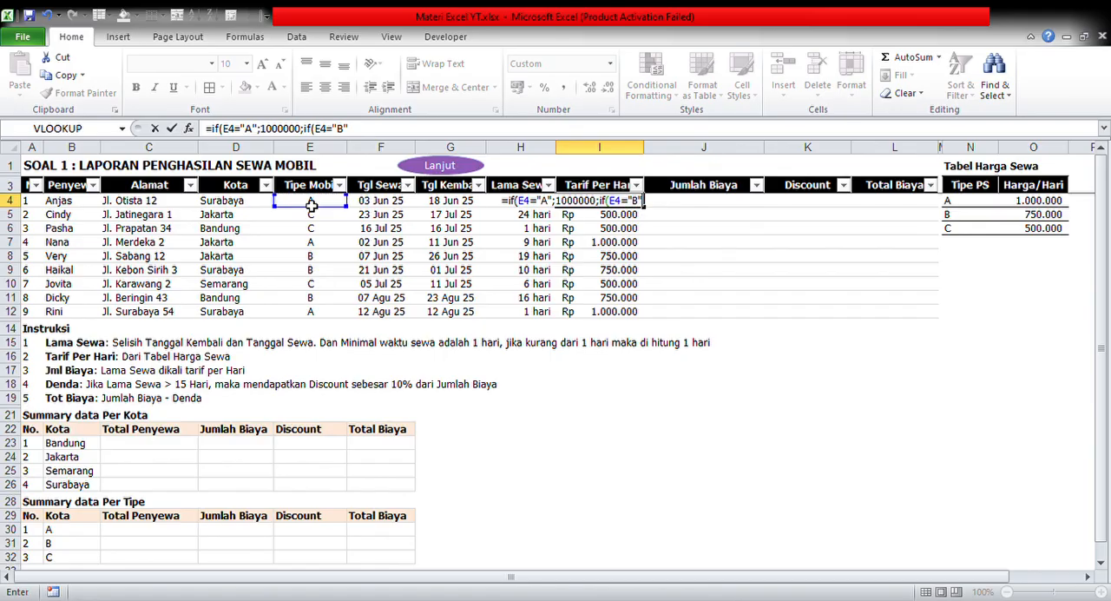
type(";7")
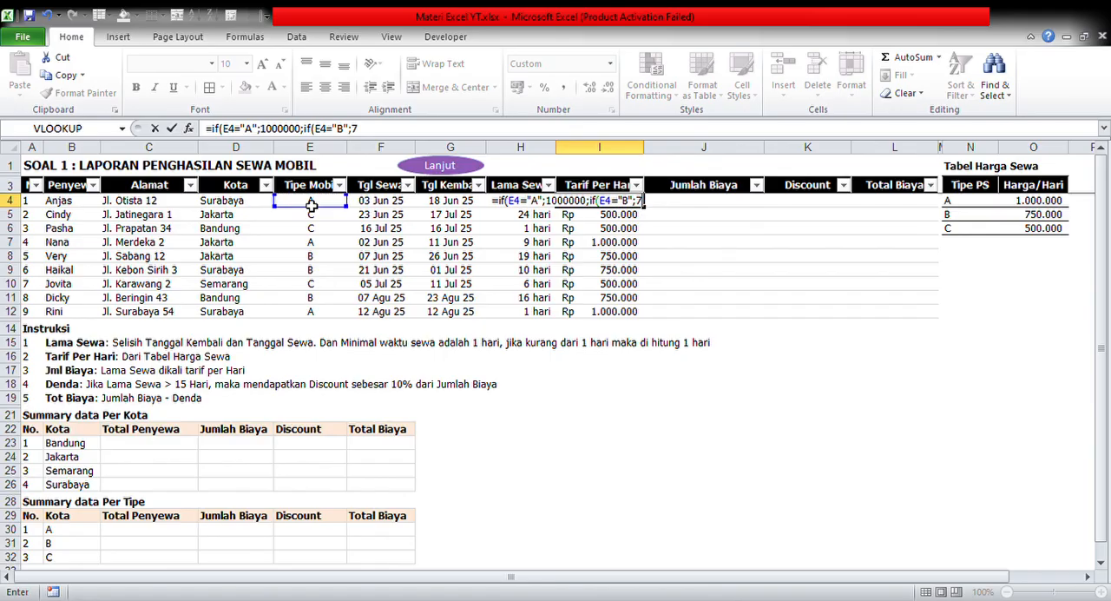
type("50000")
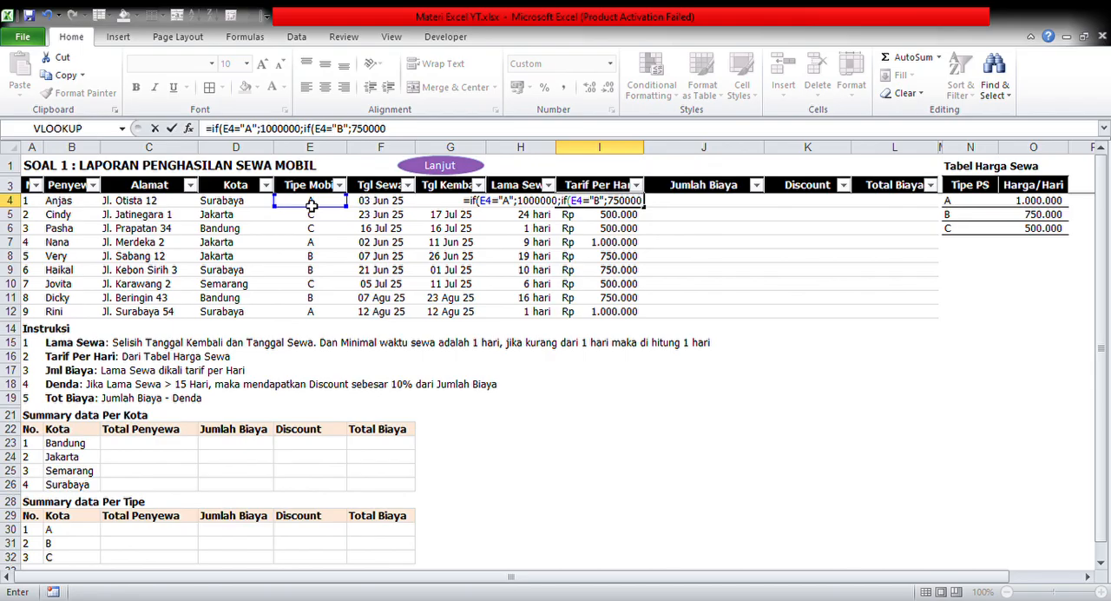
type(";")
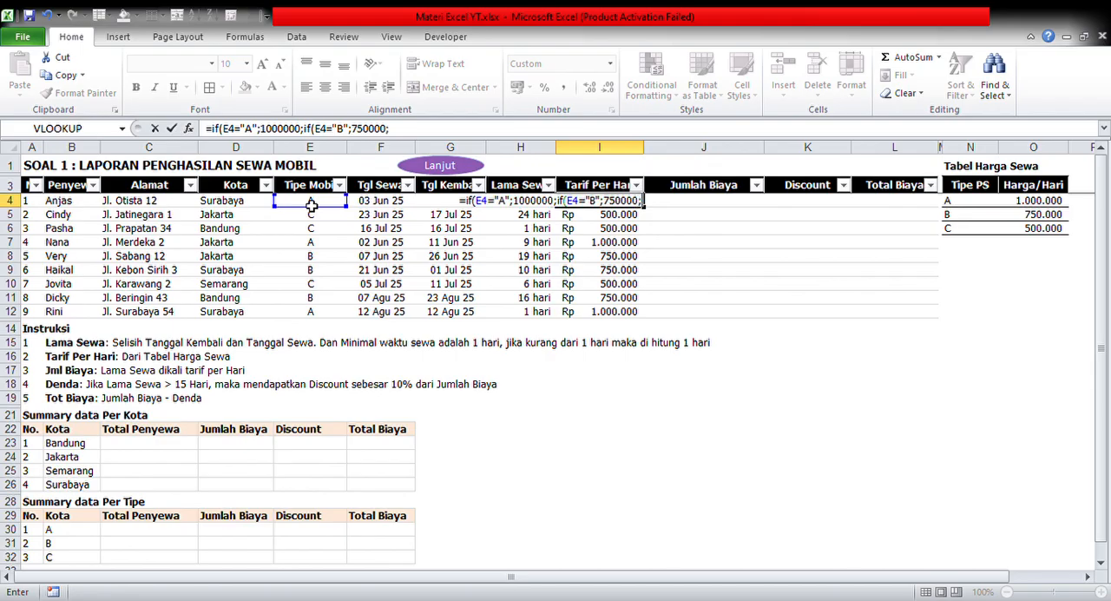
type("500")
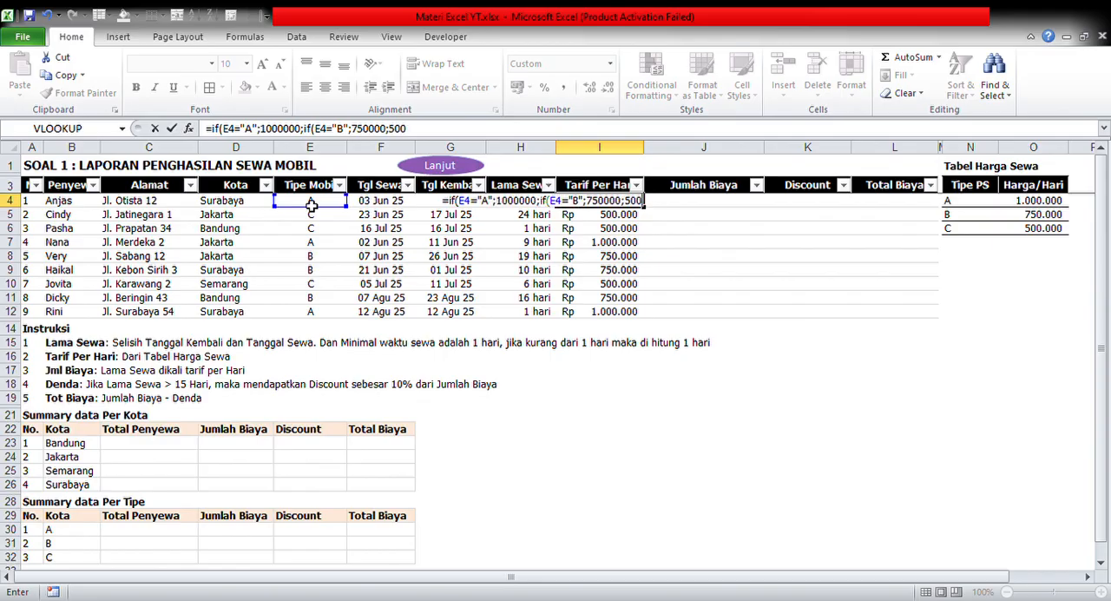
type("000)")
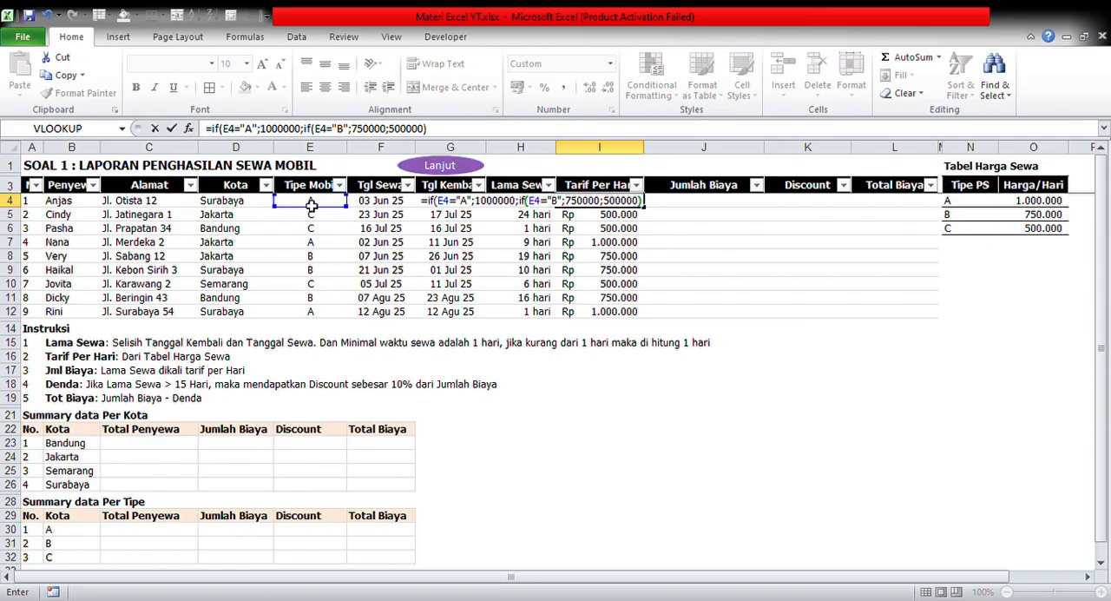
type(")")
key("Return")
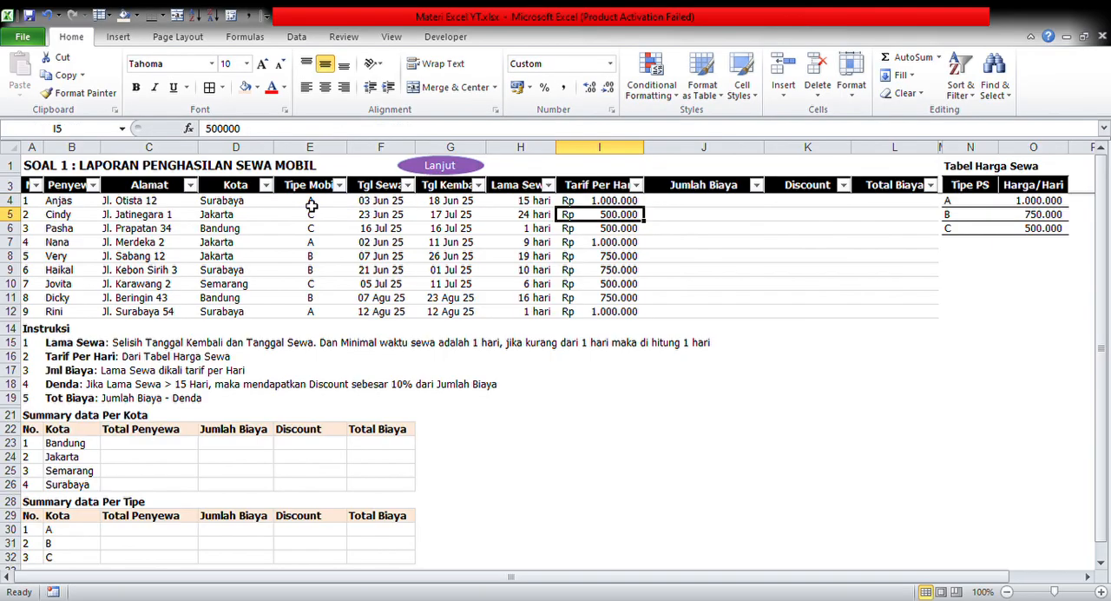
Copy the nested IF formula from I4 down the Tarif Per Hari column through I12
key("Up")
key("ctrl+c")
key("ctrl+shift+Down")
key("Return")
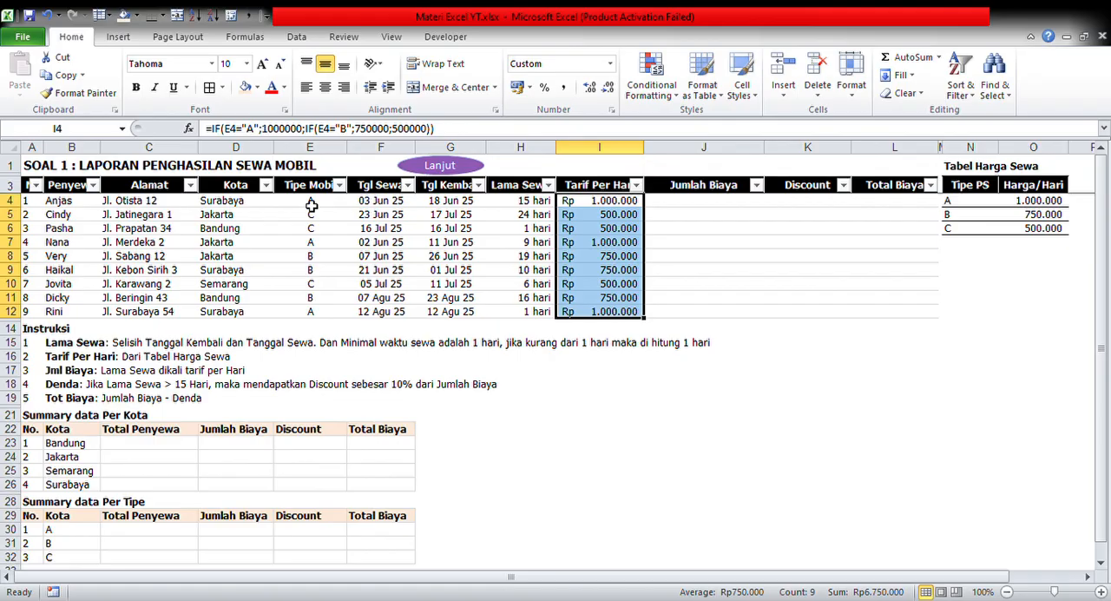
key("Up")
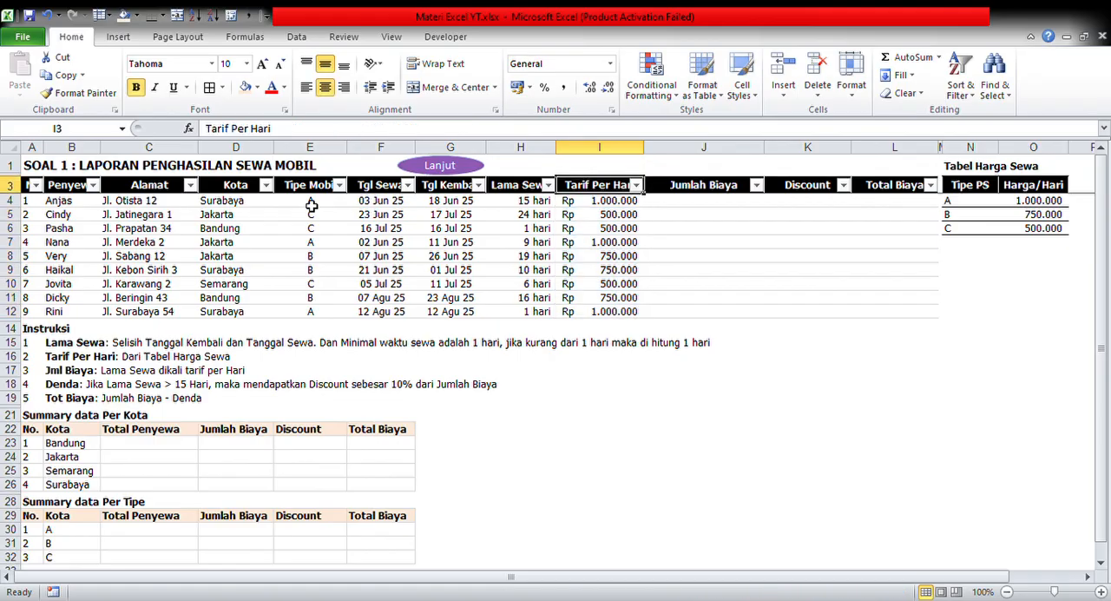
Replace the Tarif Per Hari formula in I4 with =VLOOKUP(E4;N4:O6;2;0), using the Tabel Harga Sewa price table
key("Down")
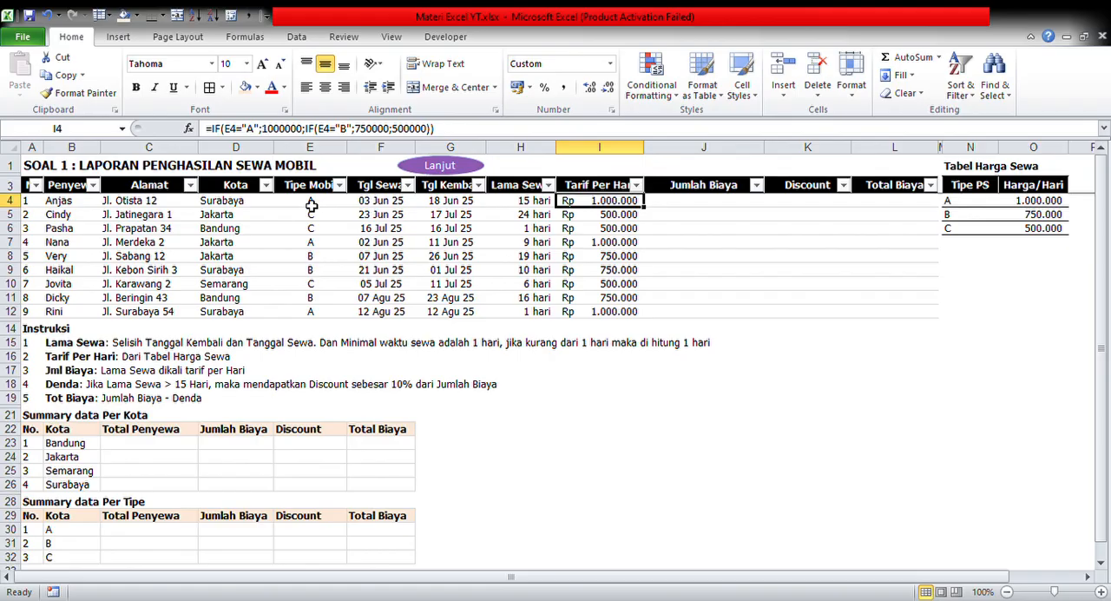
type("=")
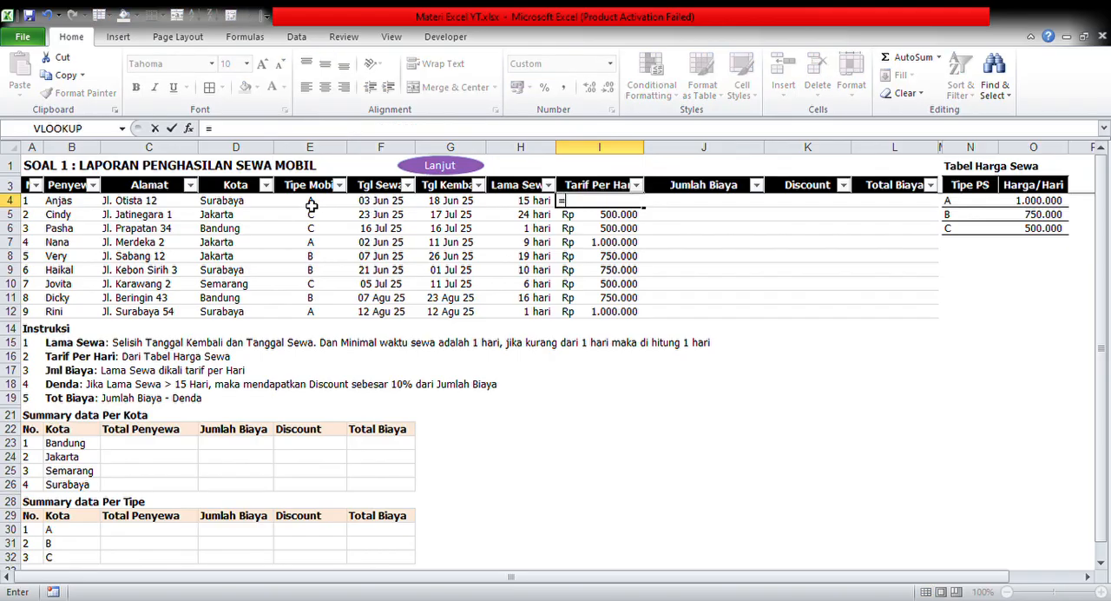
type("vloo")
key("Tab")
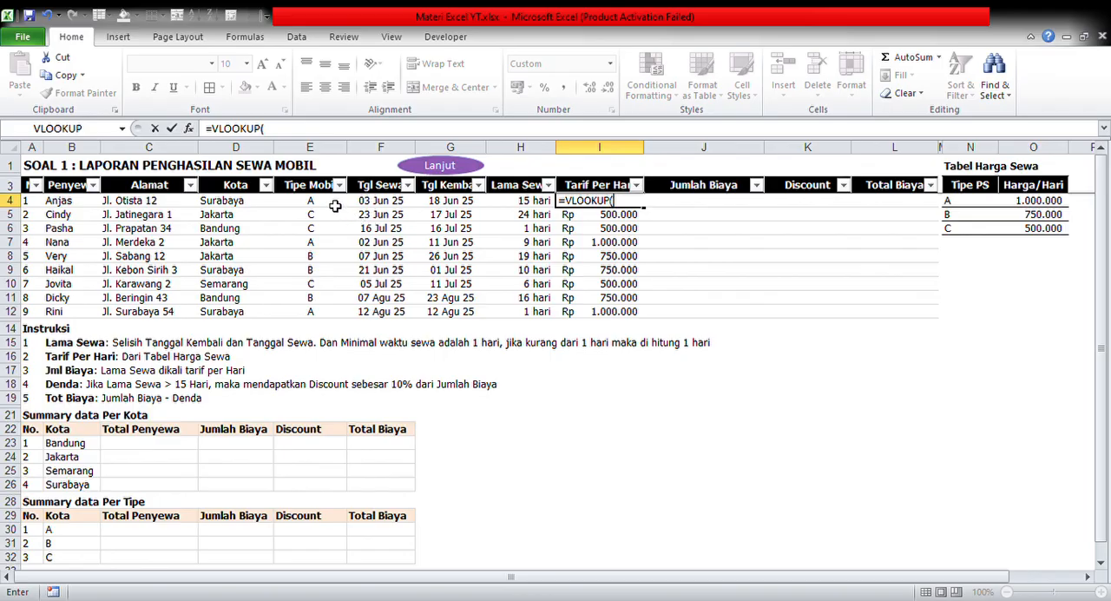
left_click(332, 205)
type(";")
left_click(970, 190)
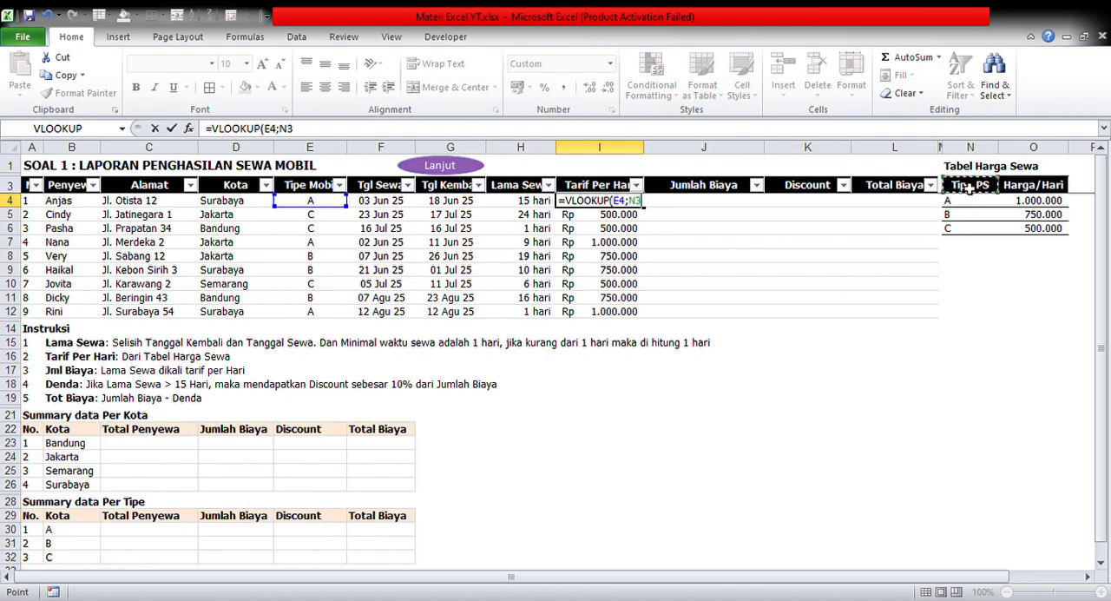
left_click_drag(970, 189, 1022, 233)
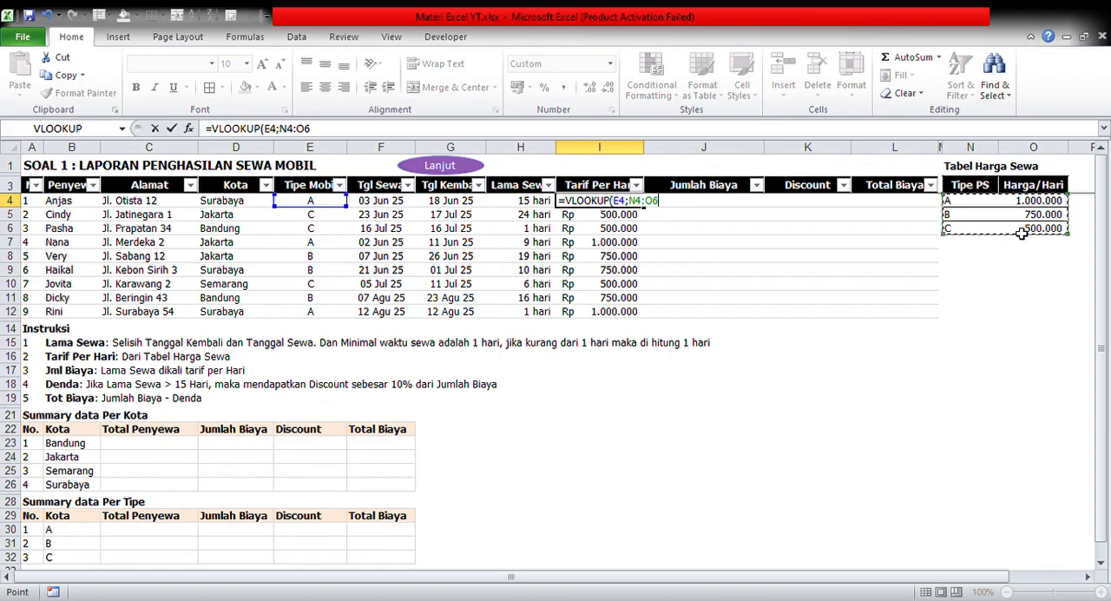
type(";")
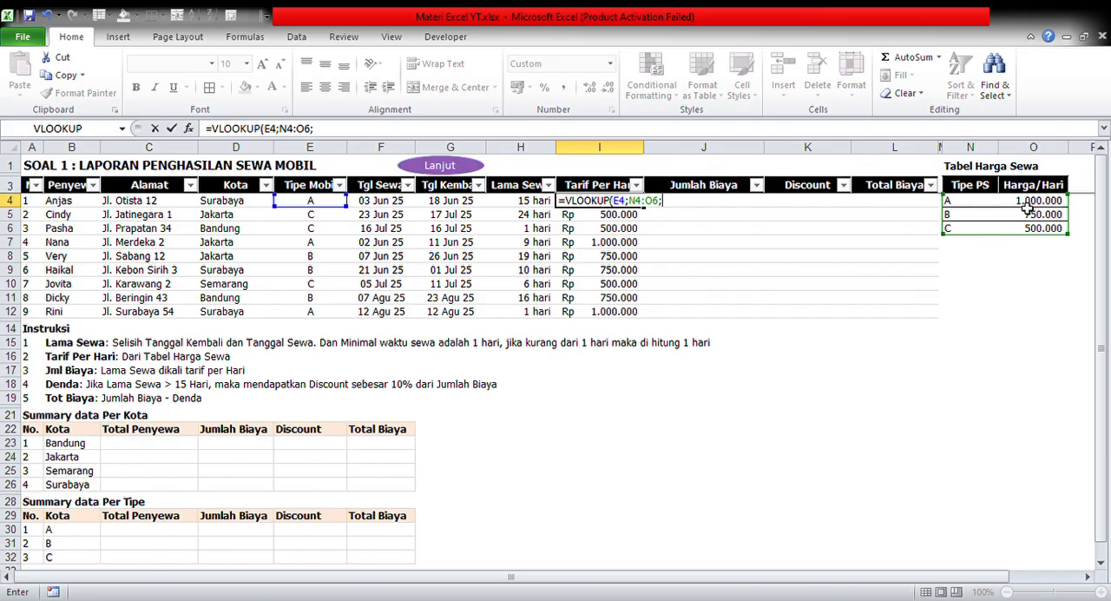
type("2")
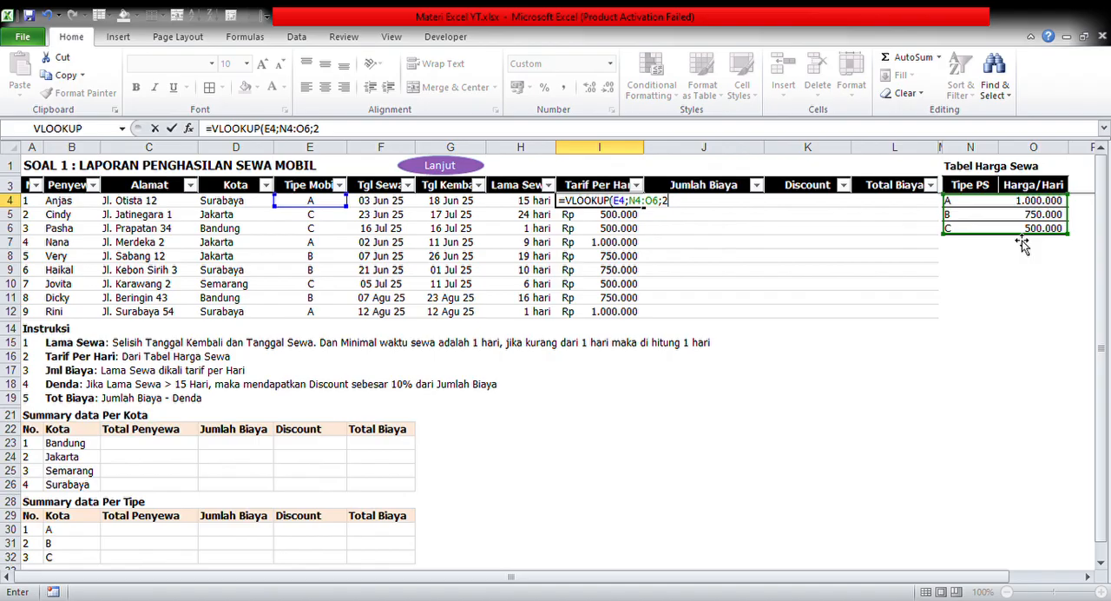
type(";0)")
key("Return")
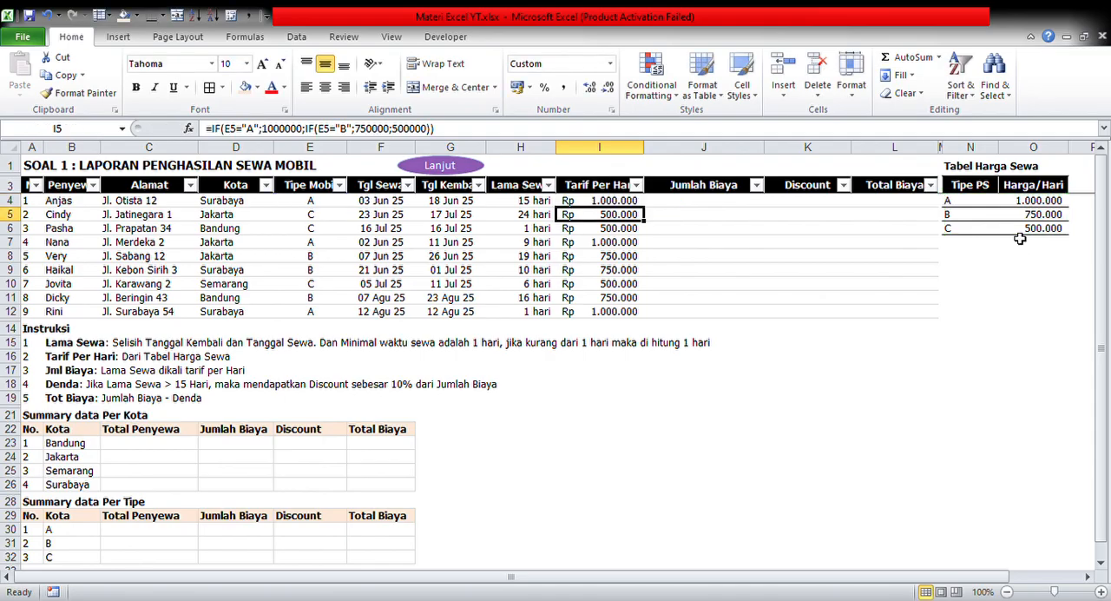
Copy the VLOOKUP formula from I4 down the Tarif Per Hari column through I12
key("Up")
key("ctrl+c")
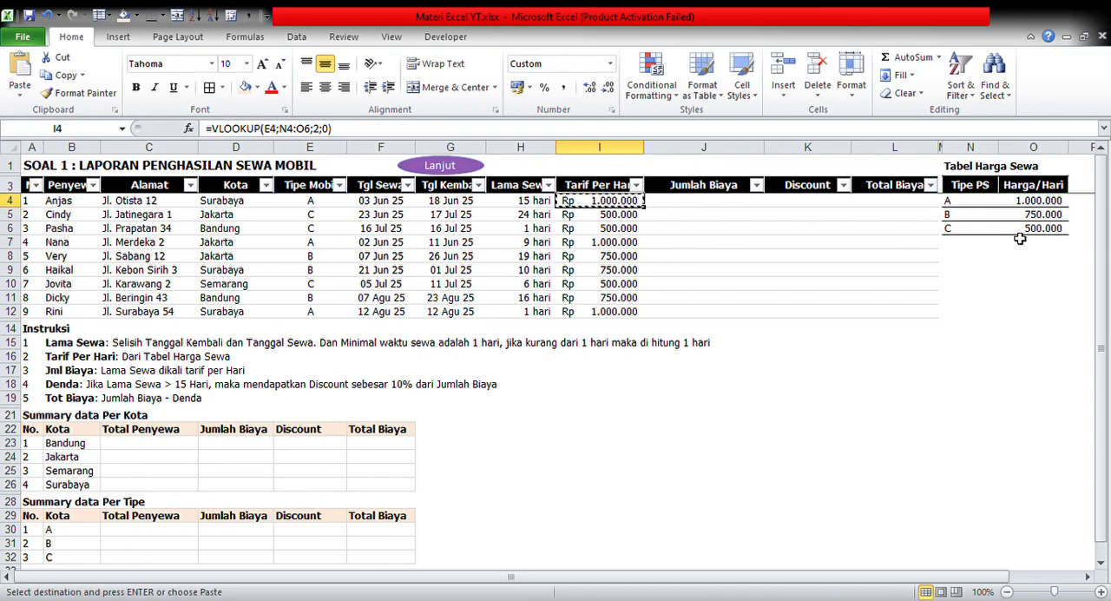
key("ctrl+shift+Down")
key("Return")
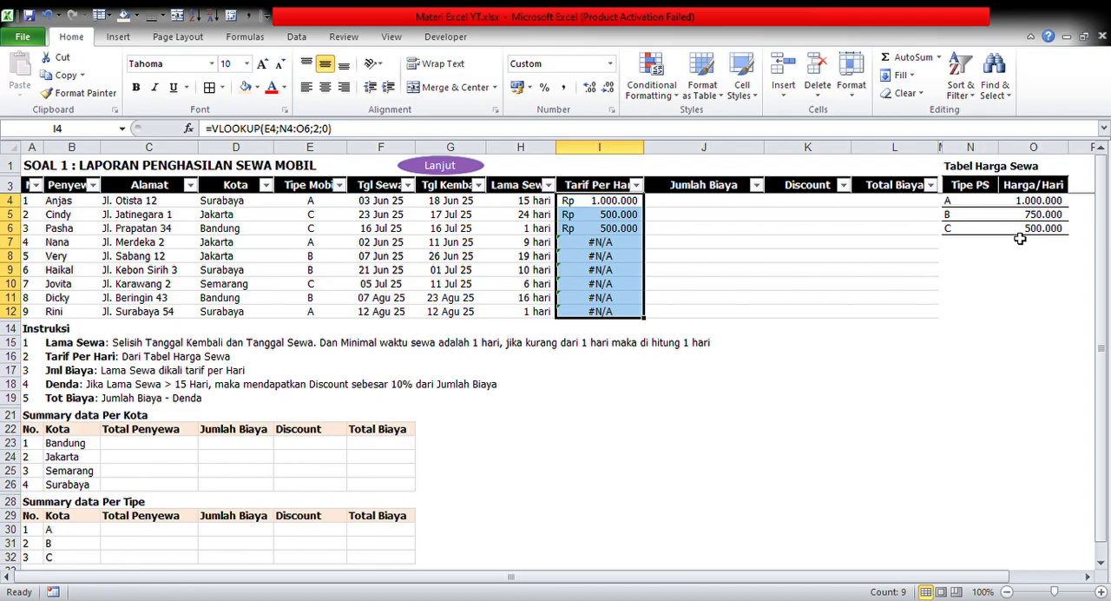
key("Up")
Examine the table ranges referenced by the VLOOKUP formulas in I4 through I7, then return to I4
key("Down")
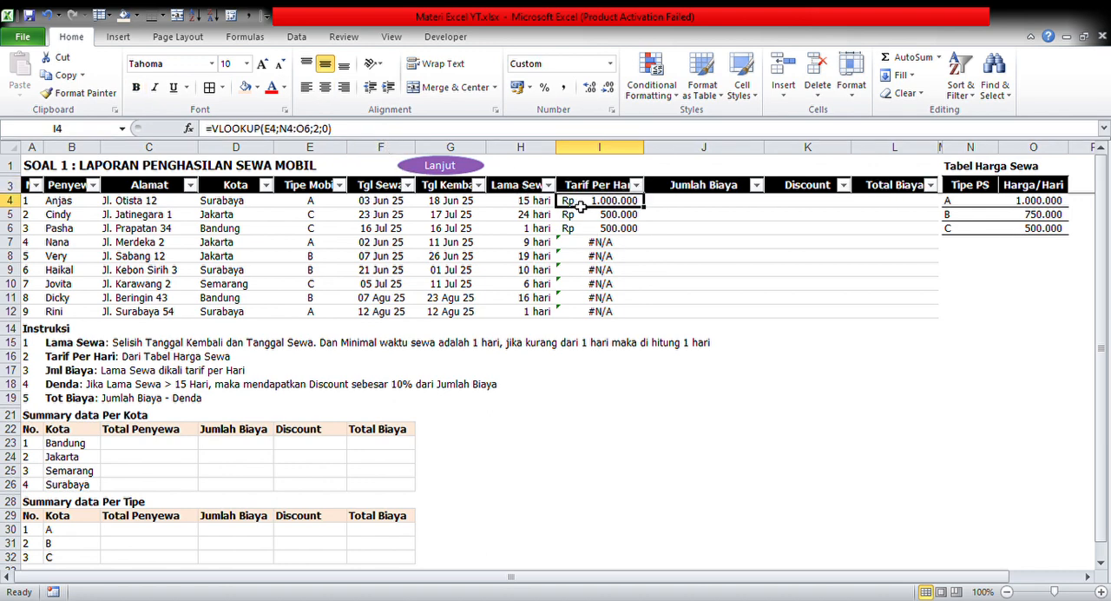
left_click(349, 136)
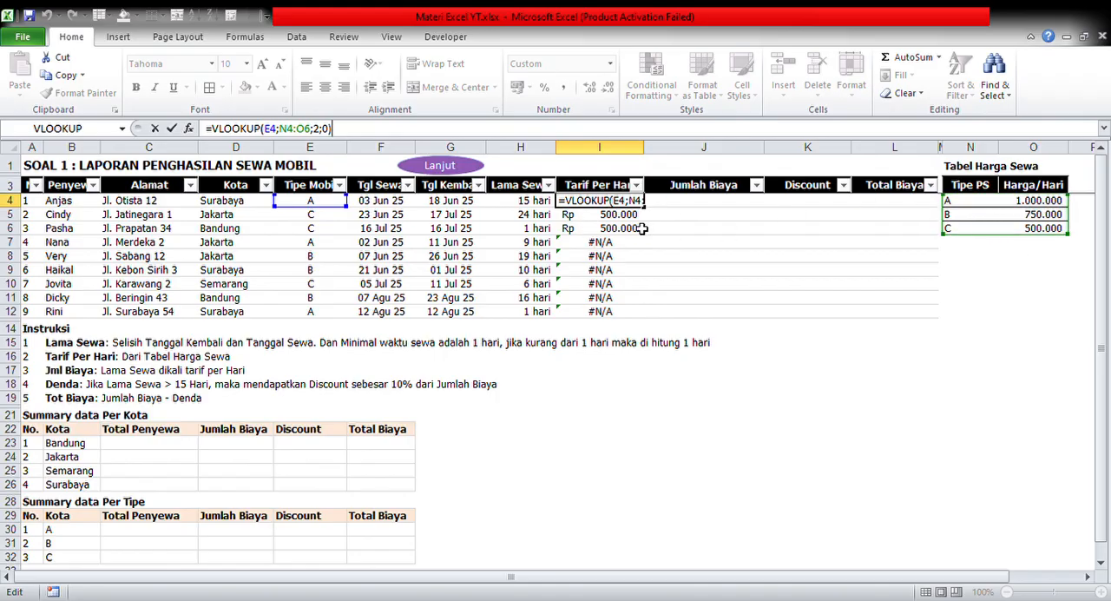
key("Return")
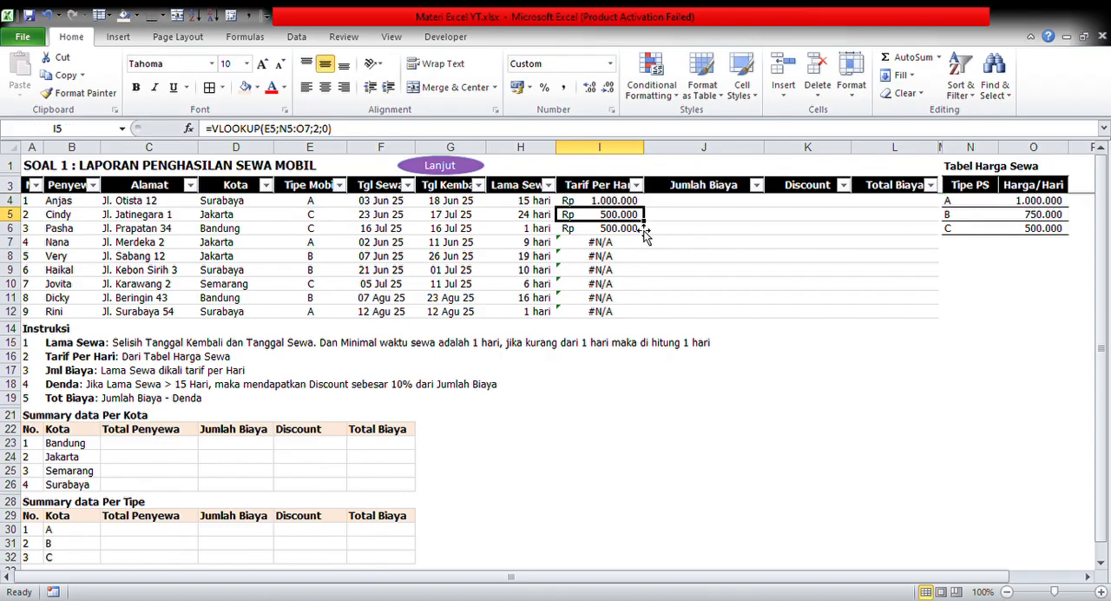
left_click(534, 128)
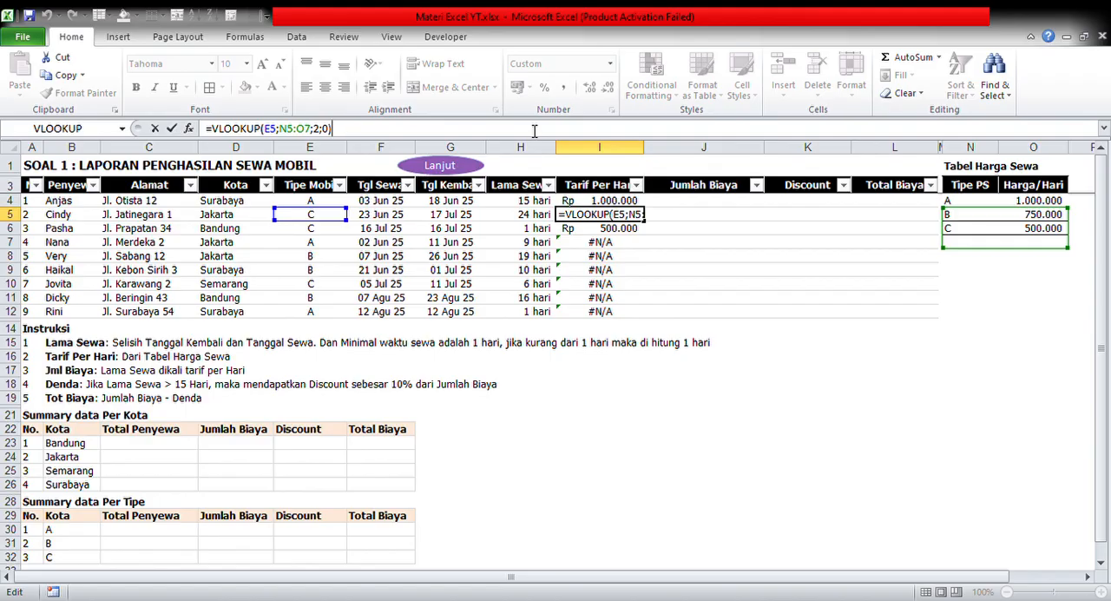
key("Return")
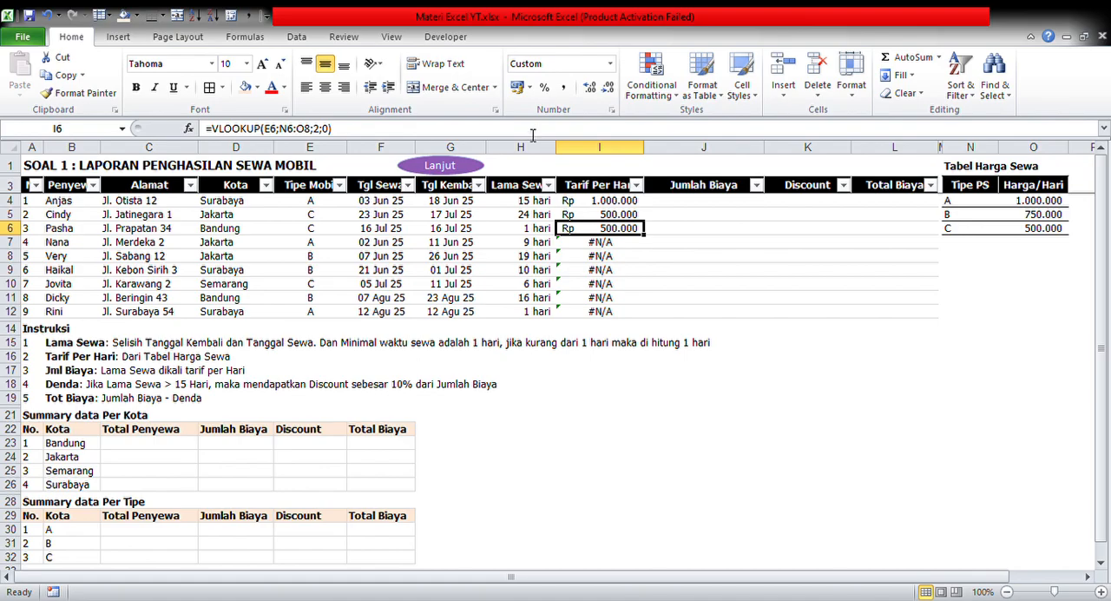
left_click(533, 130)
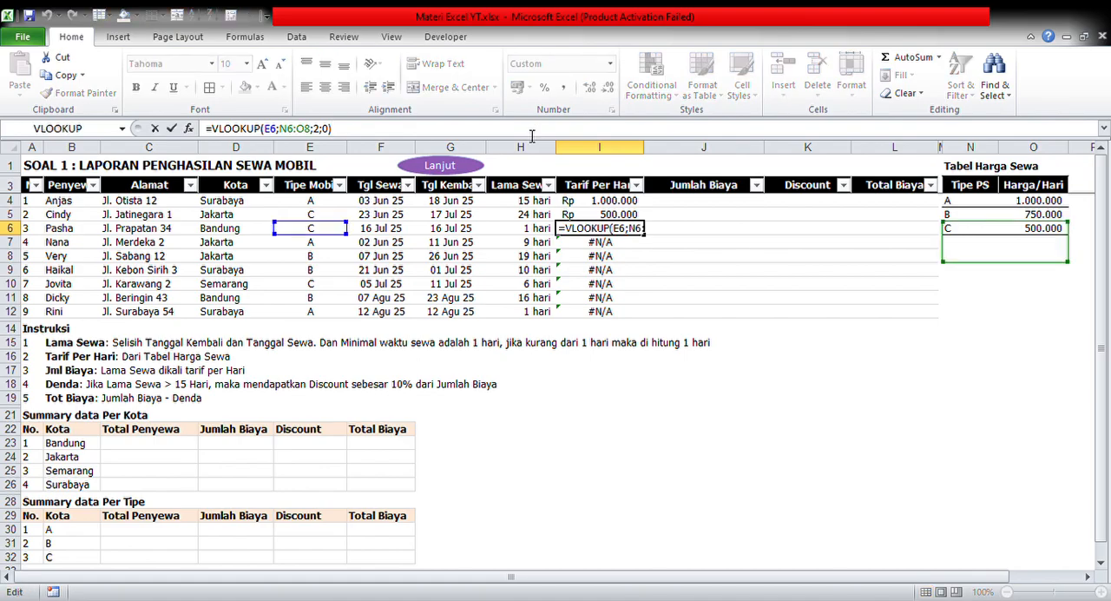
key("Return")
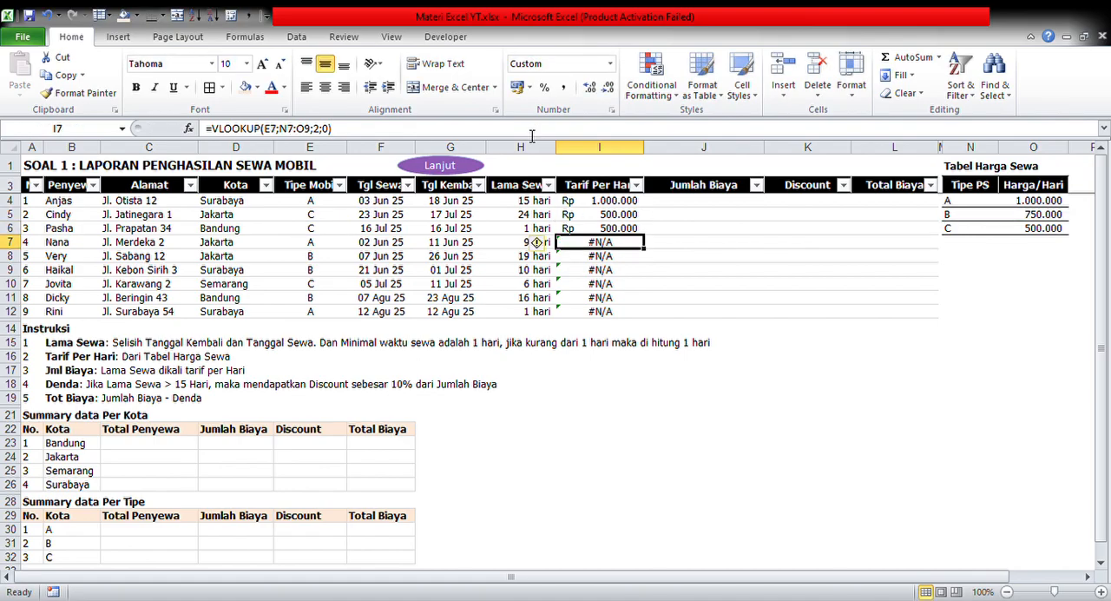
left_click(499, 134)
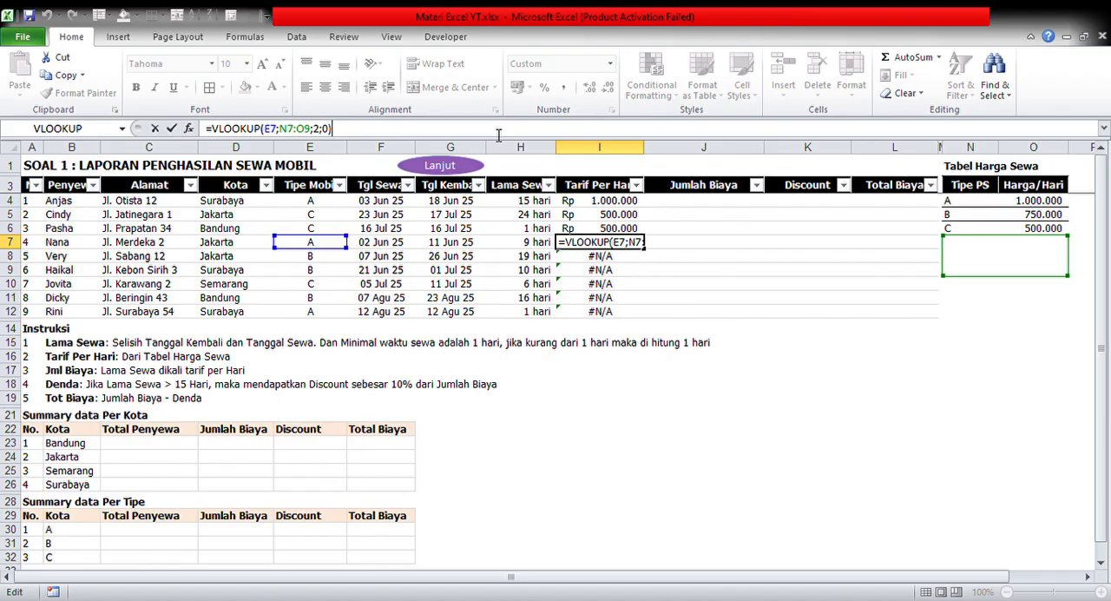
key("Return")
key("Up")
key("Up")
key("Up")
key("Up")
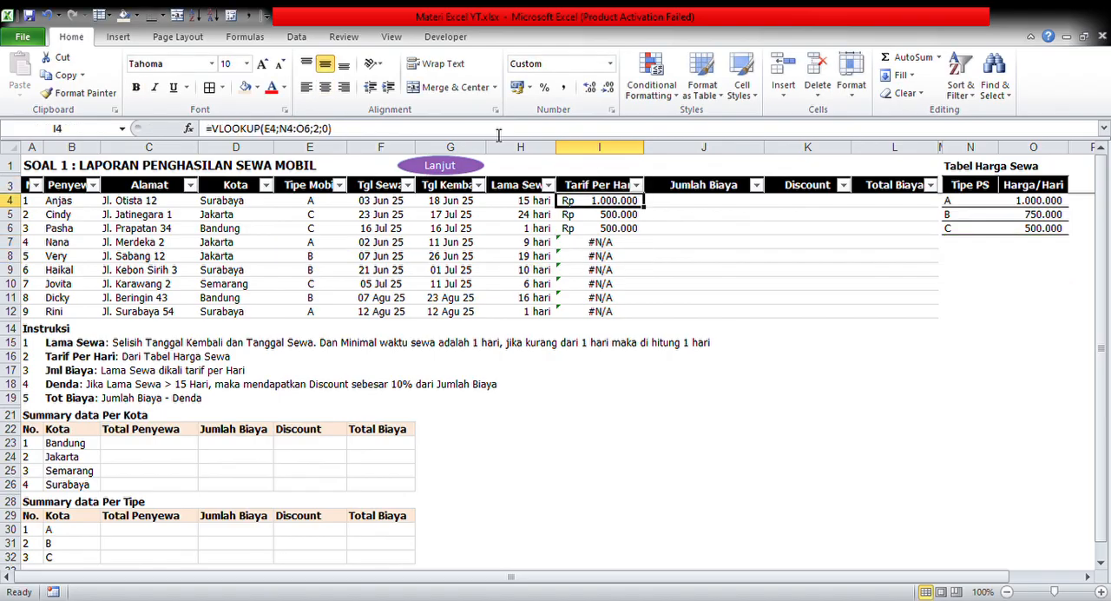
Make the price table range absolute in the I4 formula, giving =VLOOKUP(E4;$N$4:$O$6;2;0)
left_click(296, 129)
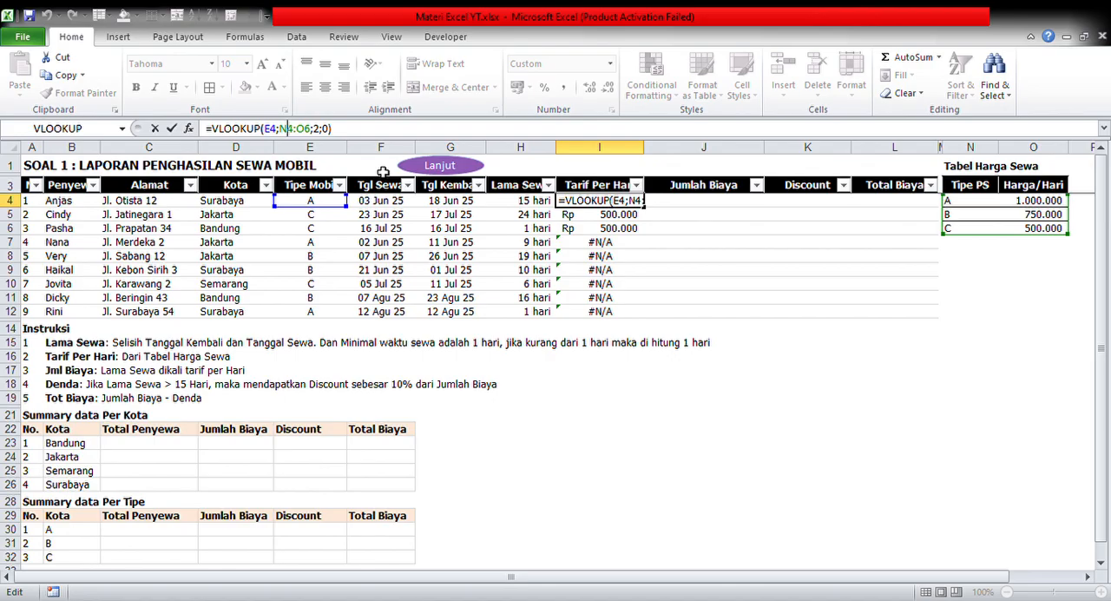
key("F4")
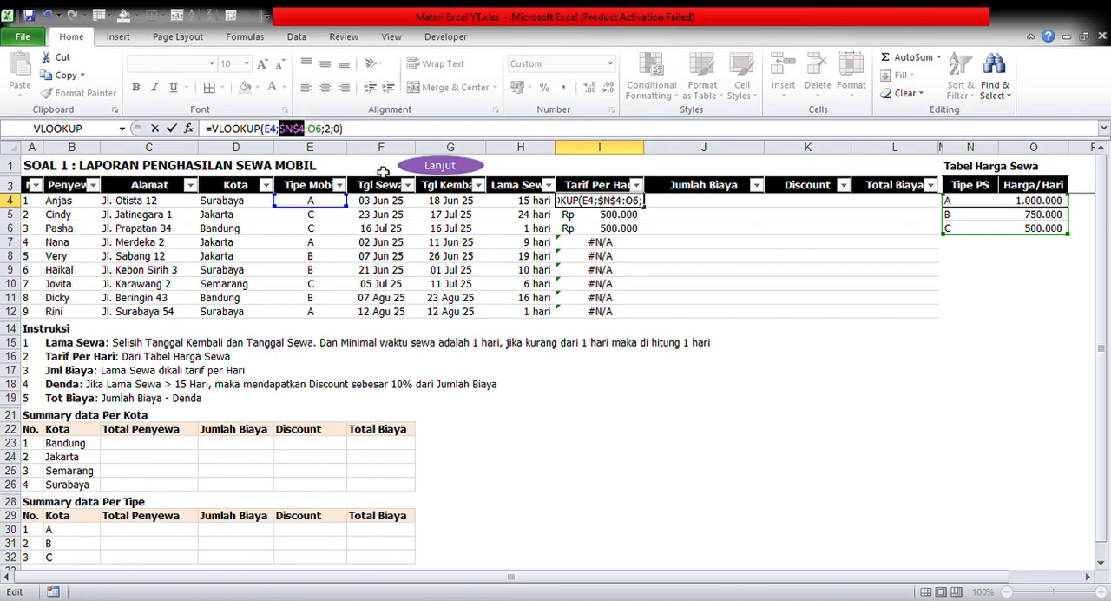
left_click(321, 129)
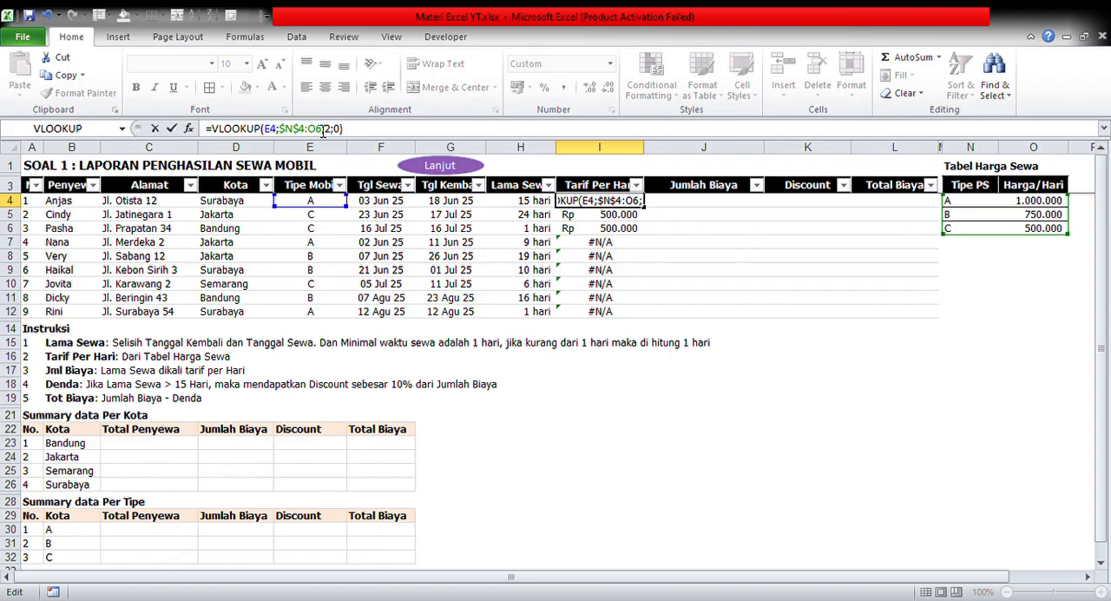
key("Left")
key("F4")
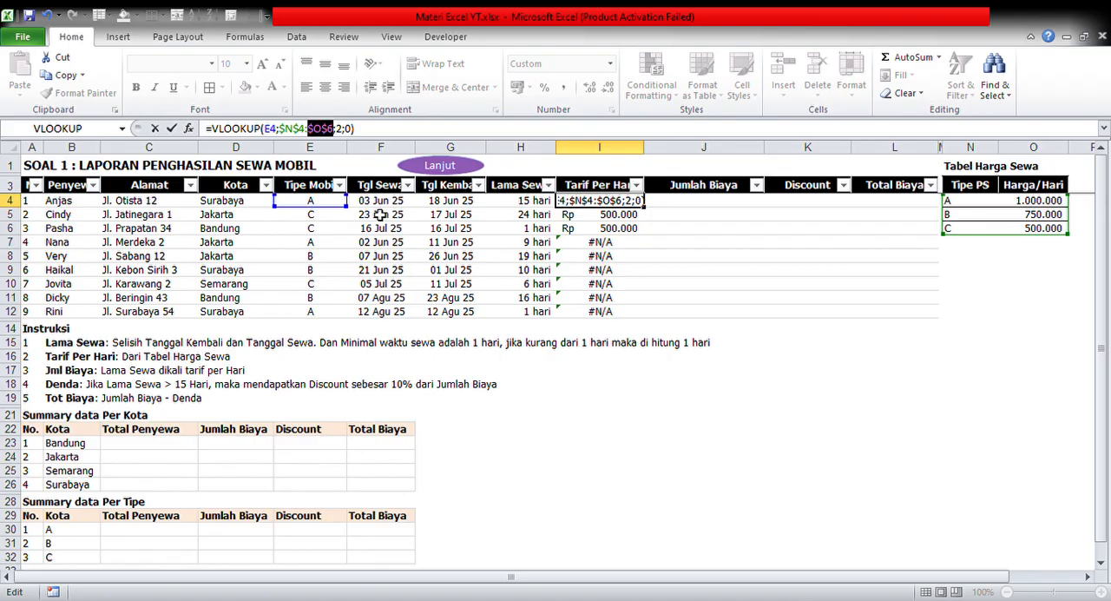
key("Return")
key("Up")
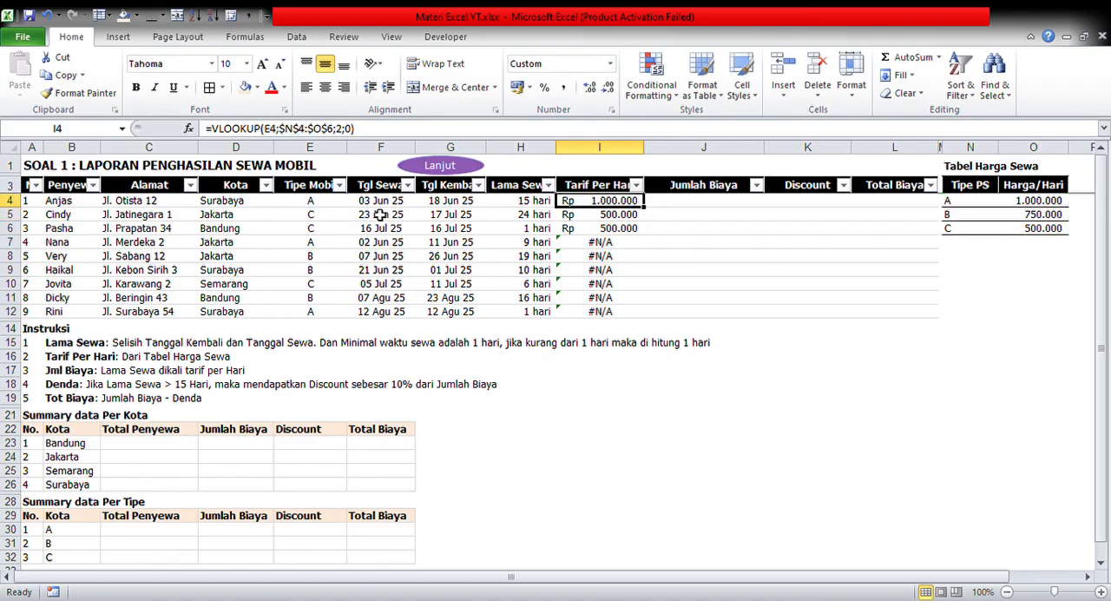
Copy the VLOOKUP formula with the absolute table range from I4 down the Tarif Per Hari column through I12
key("ctrl+c")
key("ctrl+shift+Down")
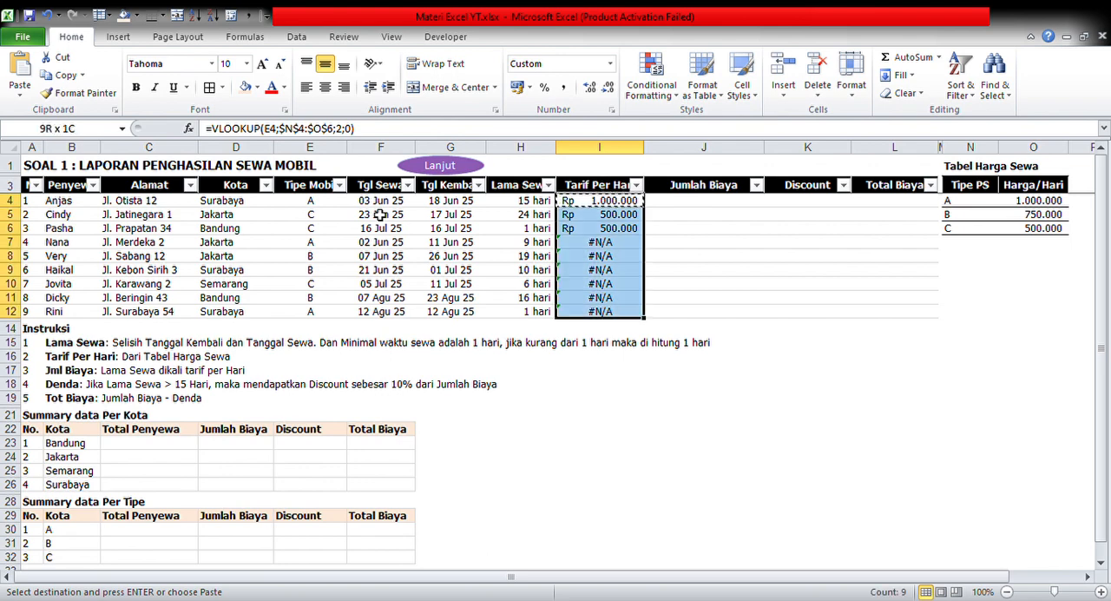
key("Return")
key("Up")
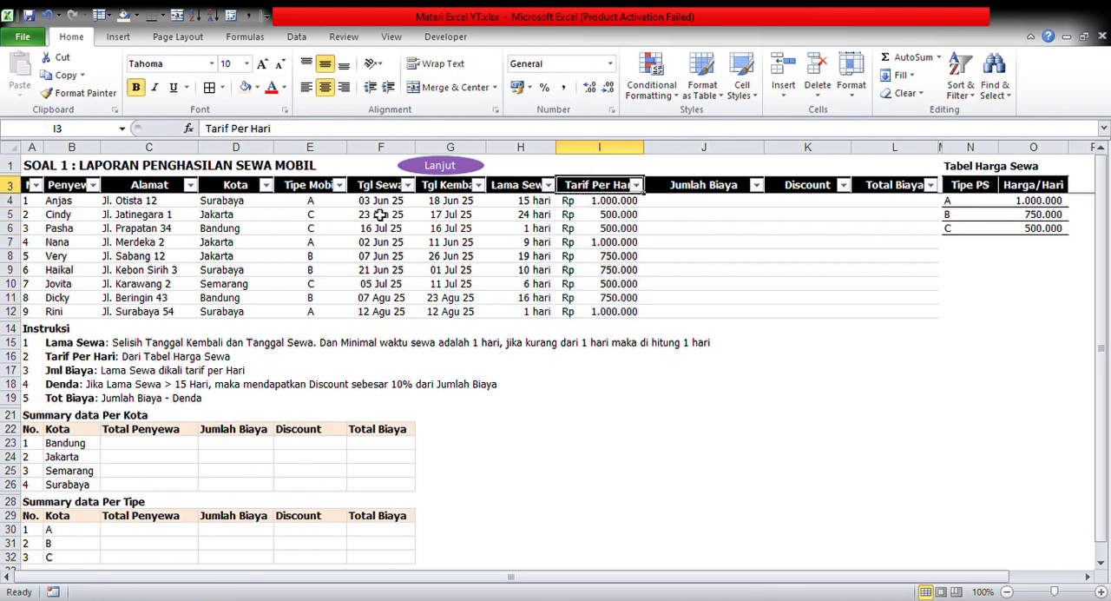
key("Down")
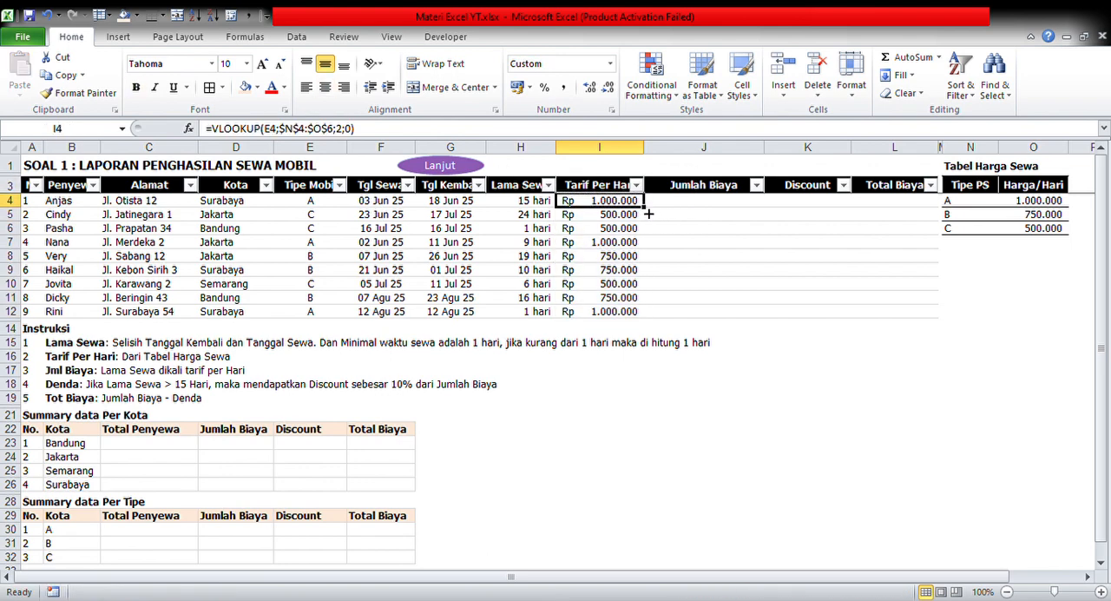
left_click_drag(644, 208, 646, 318)
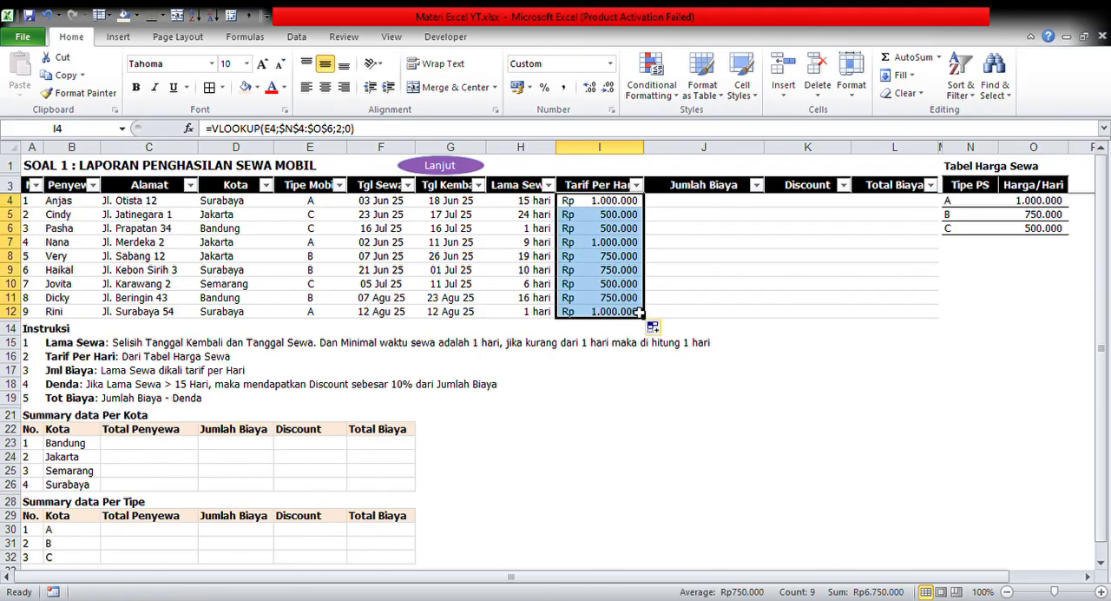
left_click(606, 247)
Turn off the filters on the rental table's header row
left_click(705, 203)
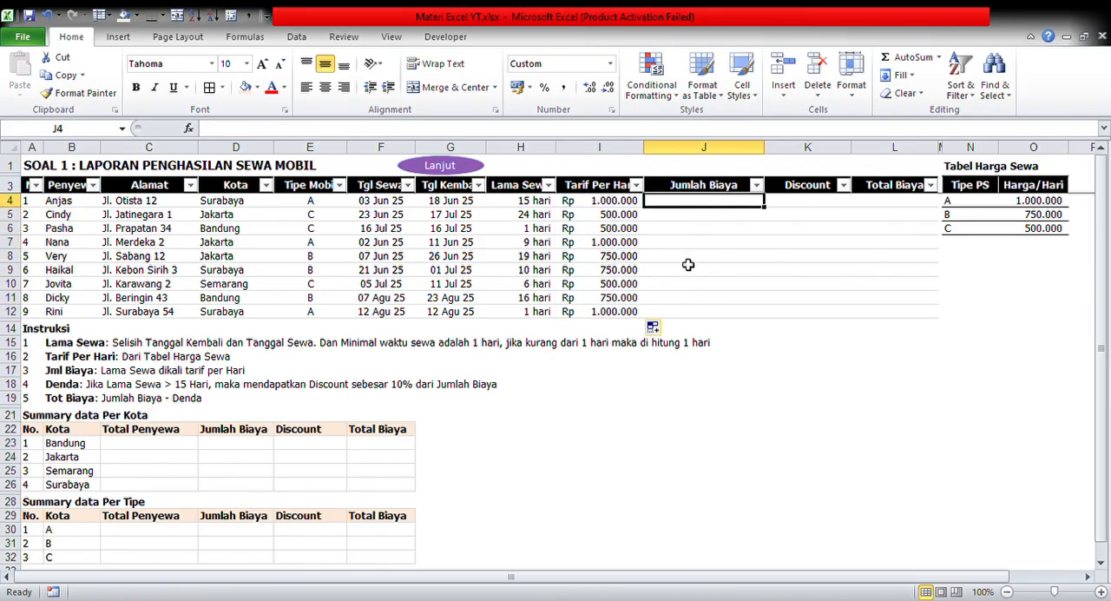
left_click(599, 185)
key("ctrl+shift+l")
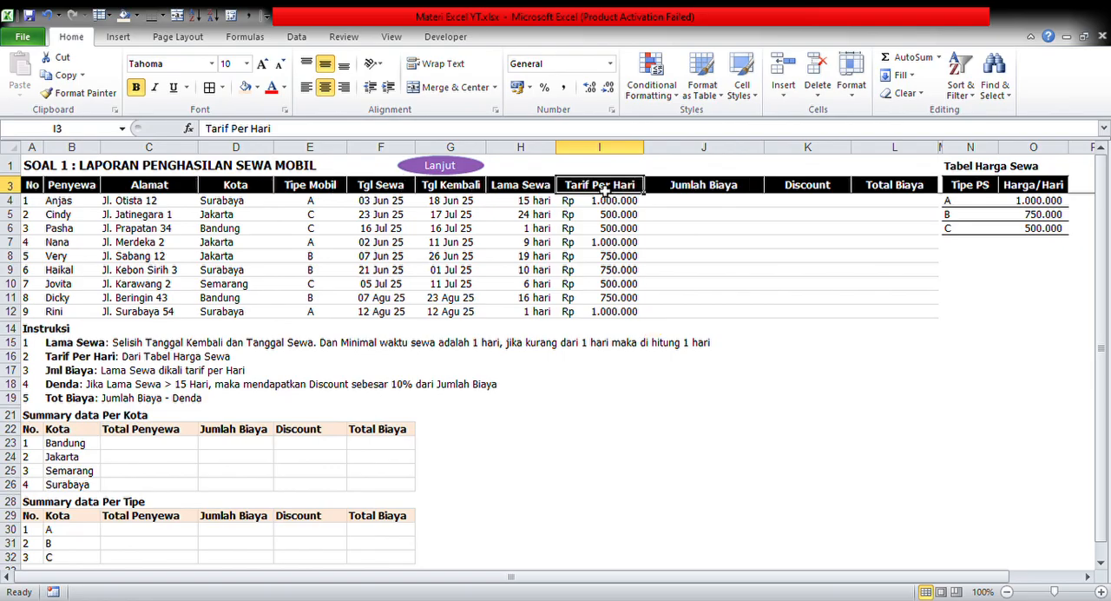
left_click(697, 229)
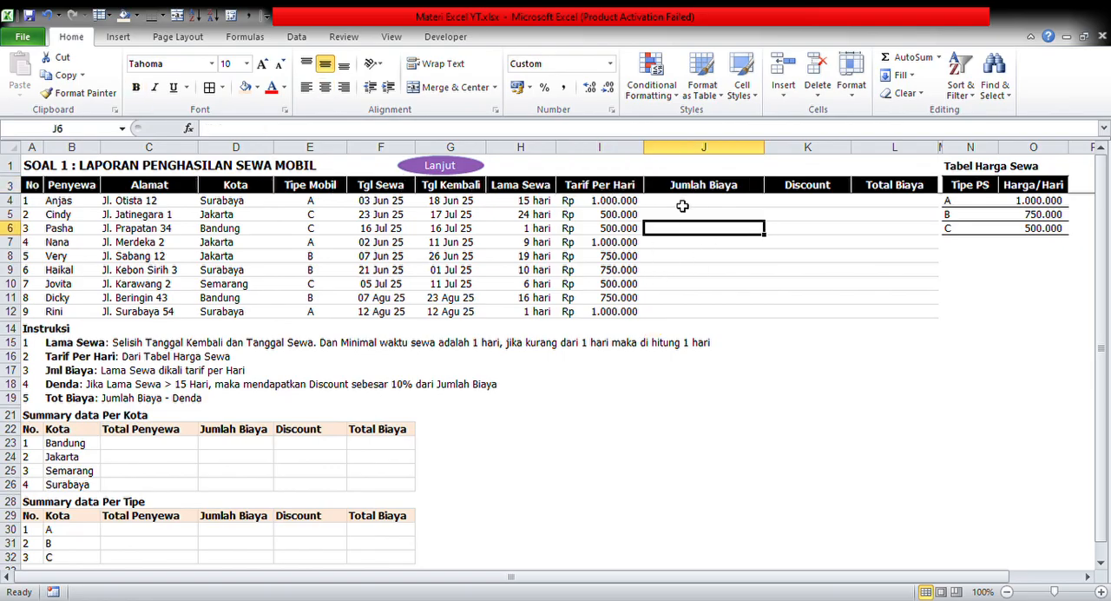
Examine the absolute table range in the Tarif Per Hari formulas in I4 through I6
left_click(690, 204)
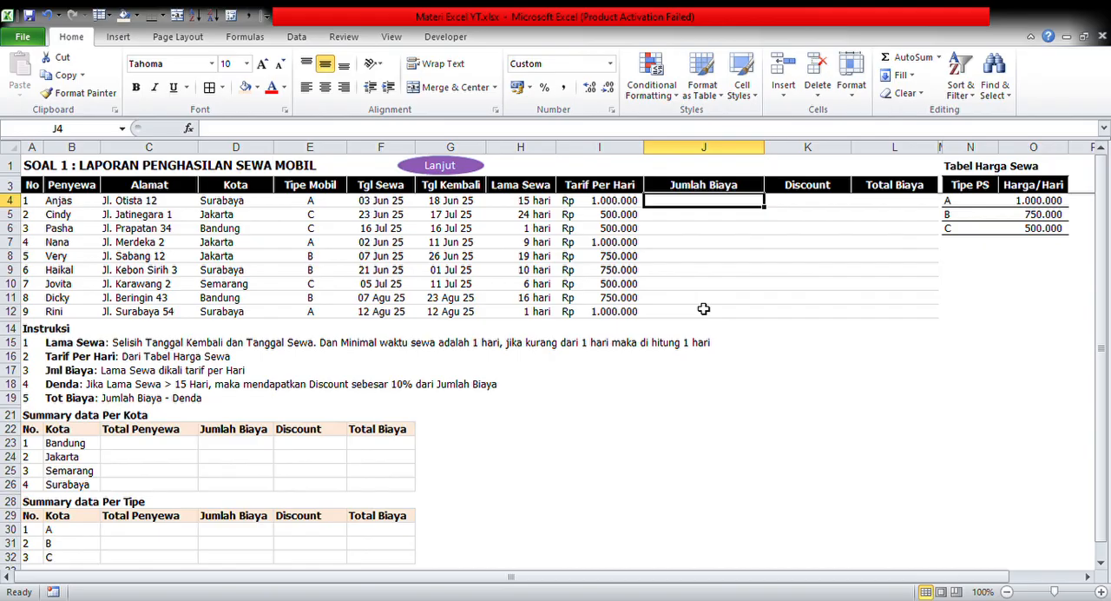
key("Left")
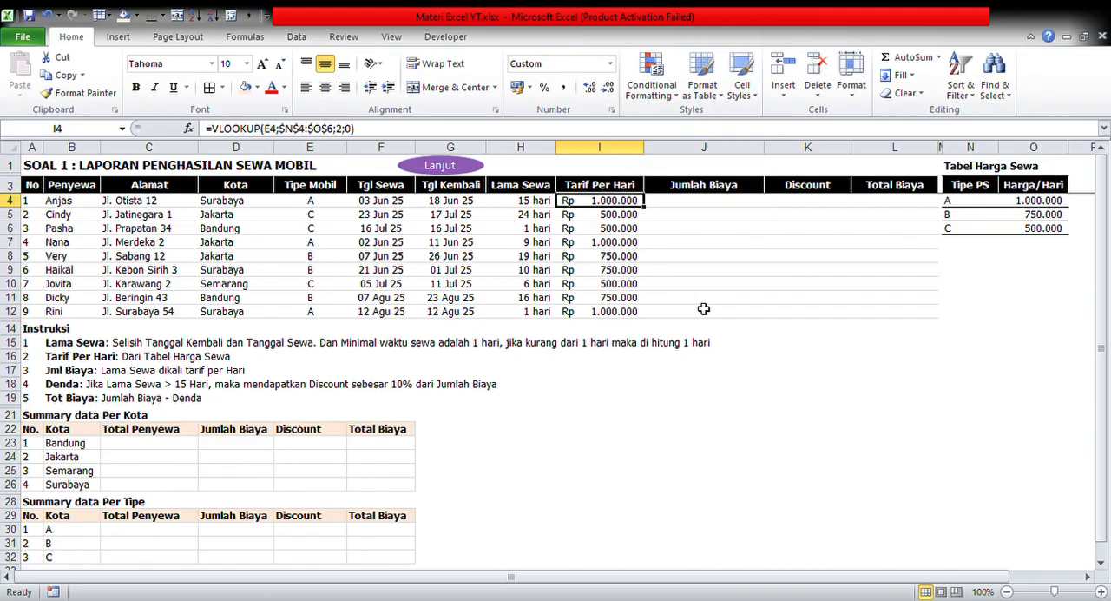
key("Down")
key("Down")
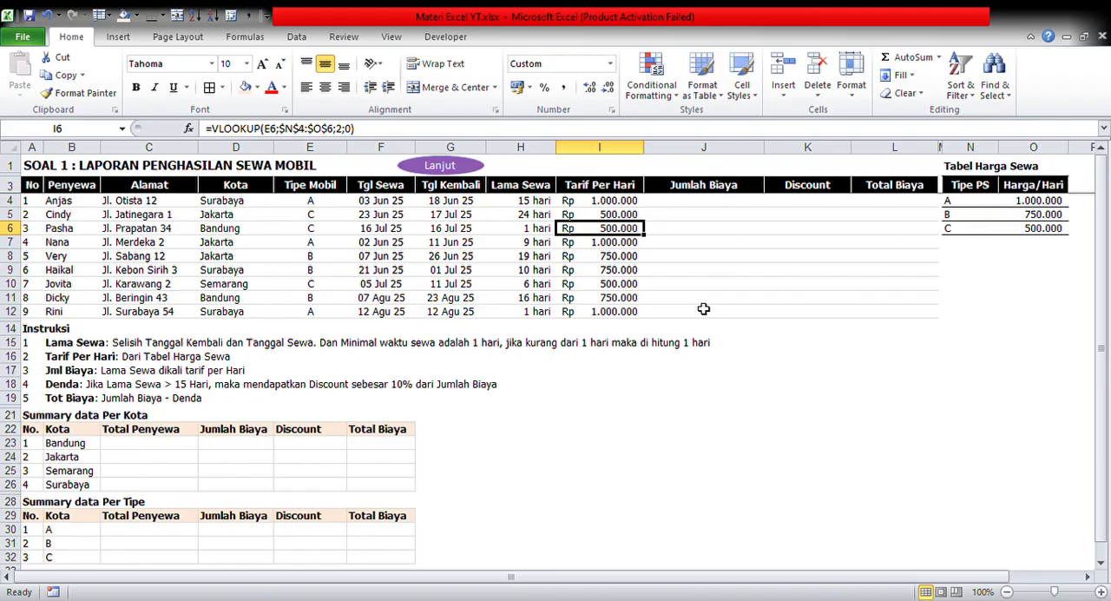
key("Up")
key("Up")
key("Up")
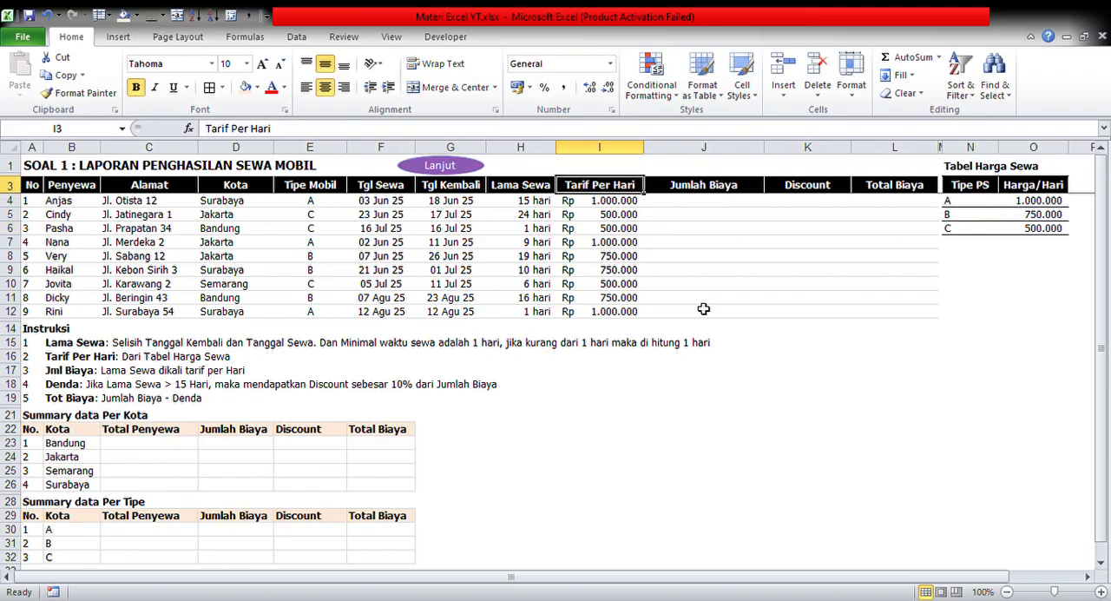
Calculate Jumlah Biaya in J4 as Lama Sewa times Tarif Per Hari with the formula =H4*I4
key("Down")
key("Right")
key("Up")
key("Down")
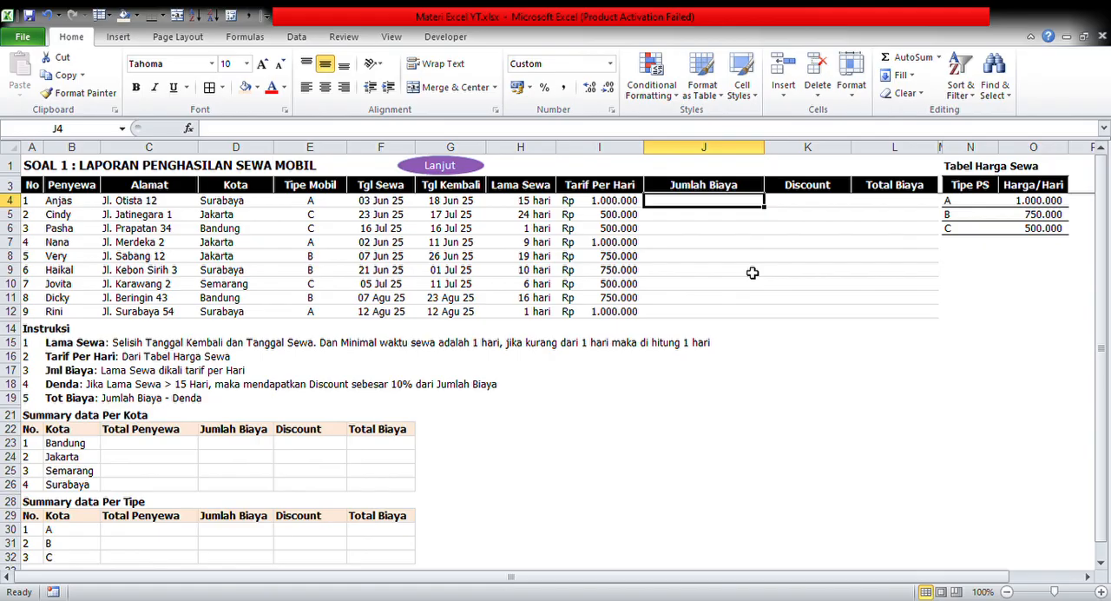
type("=")
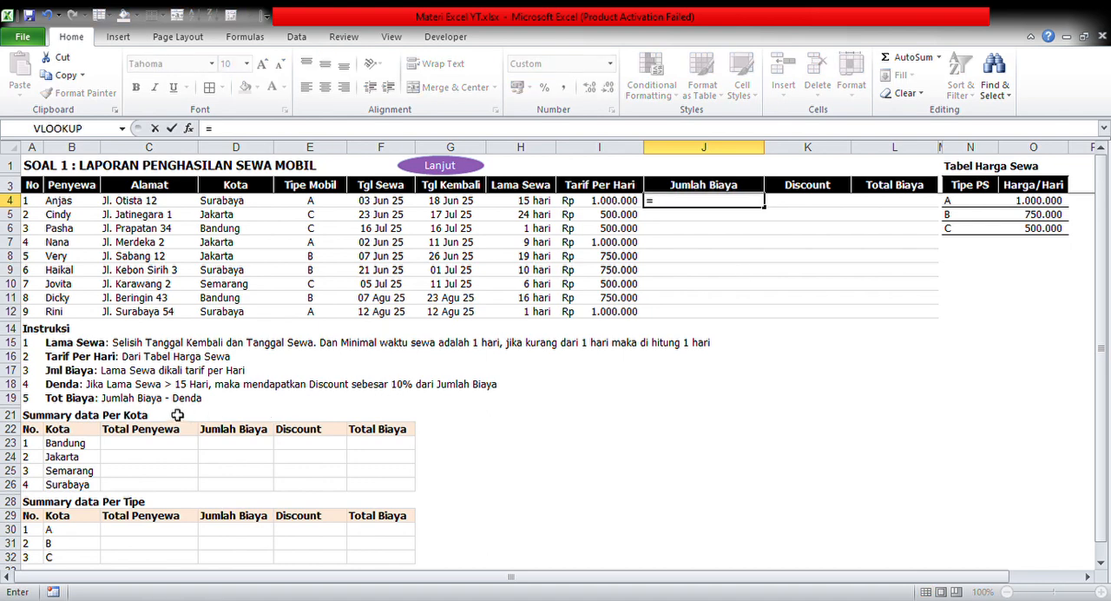
left_click(526, 201)
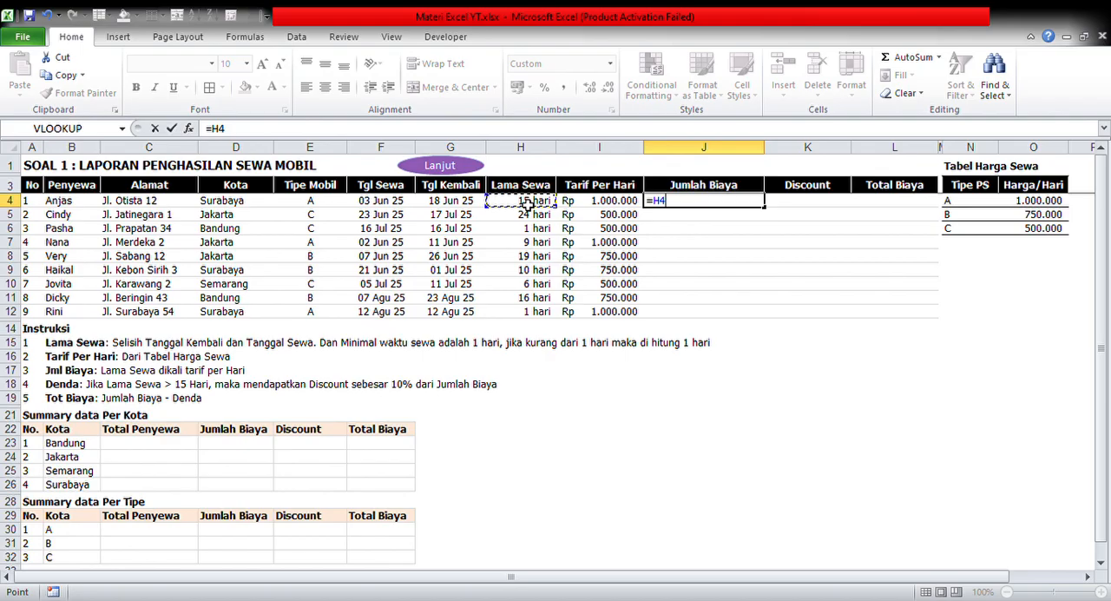
type("*")
left_click(610, 206)
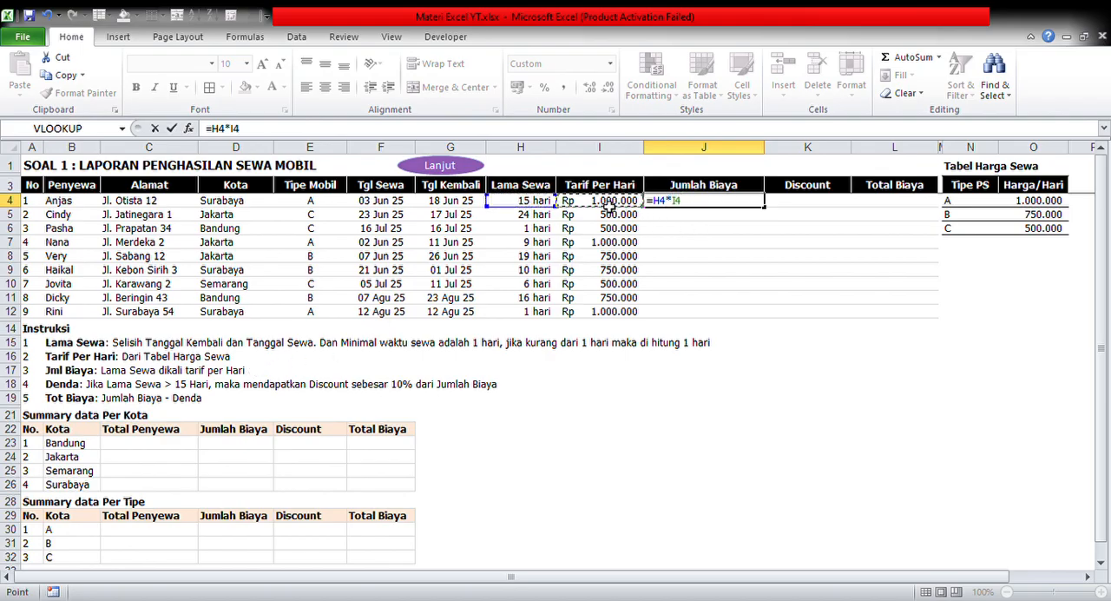
key("Return")
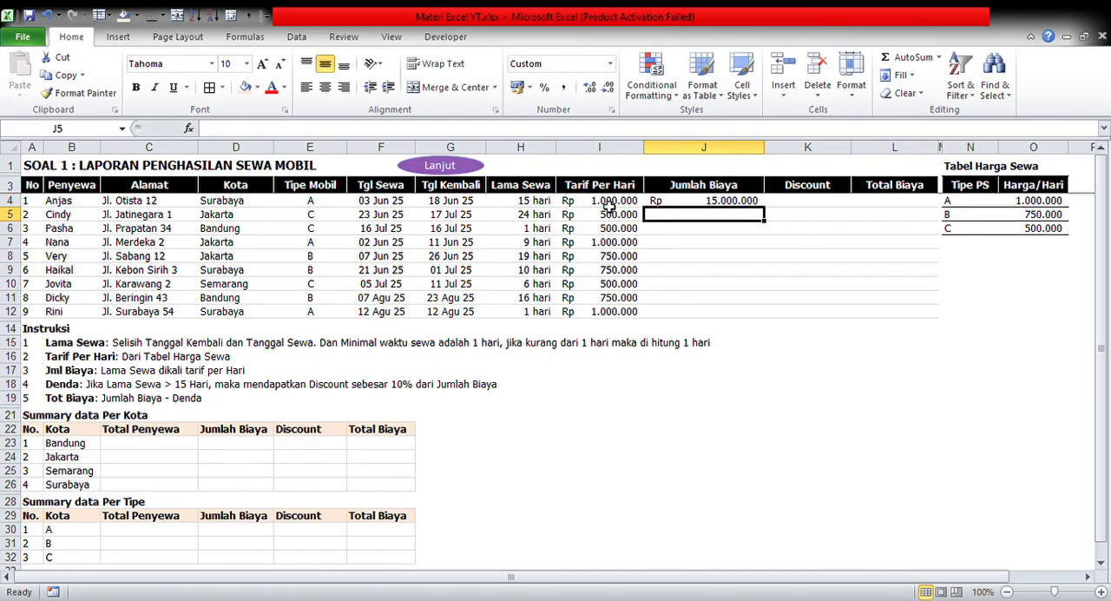
Fill the Jumlah Biaya formula from J4 down through J12 and undo the fill
left_click(698, 206)
left_click_drag(764, 221, 762, 325)
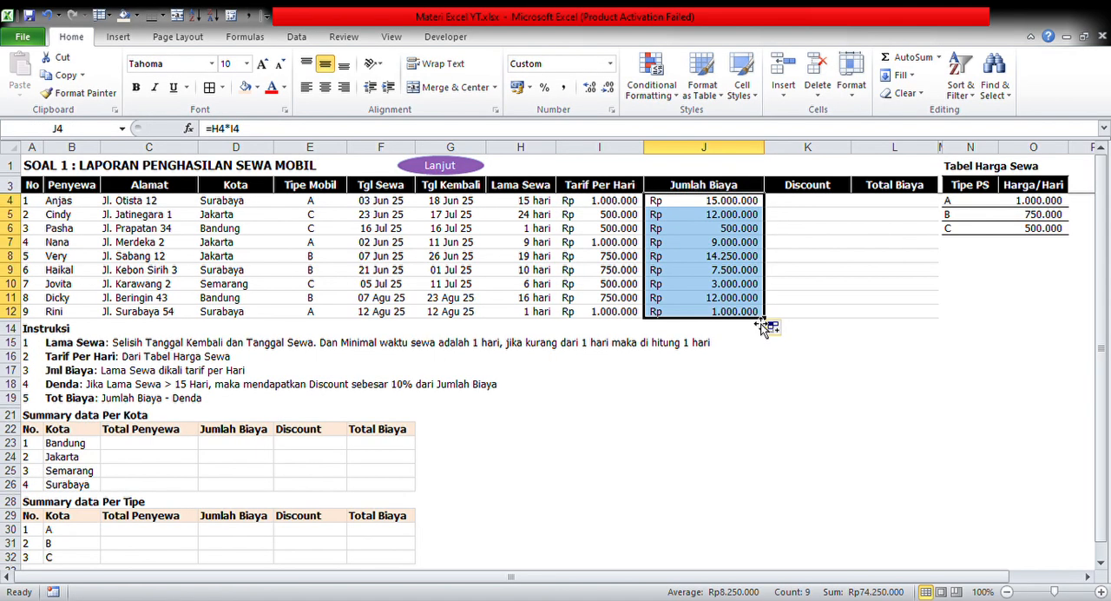
key("ctrl+z")
Copy the Jumlah Biaya formula in J4 and paste it down the column through J12
key("Up")
key("ctrl+c")
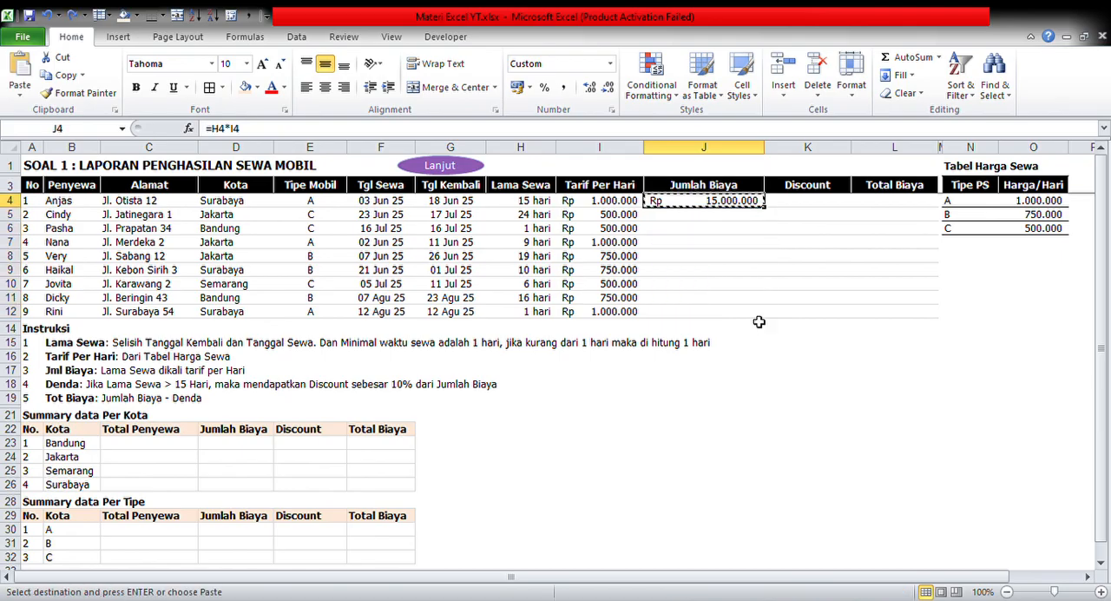
key("shift+Down")
key("shift+Down")
key("shift+Down")
key("shift+Down")
key("shift+Down")
key("shift+Down")
key("shift+Down")
key("shift+Down")
key("Return")
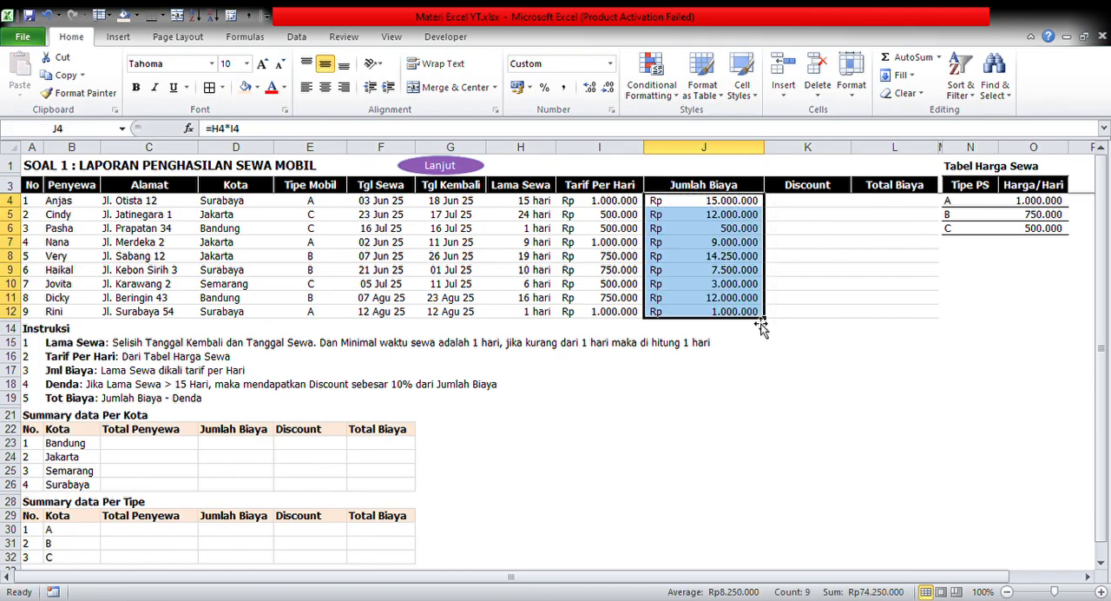
key("Right")
key("Left")
key("Up")
key("Down")
key("Up")
key("Down")
key("Right")
key("Left")
key("Up")
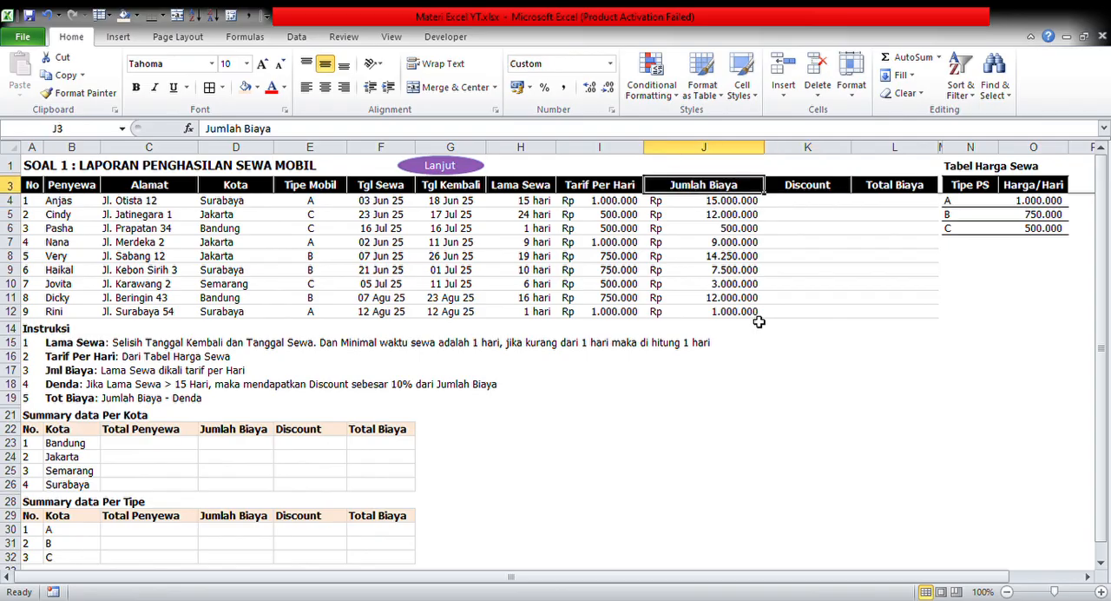
key("Down")
key("Up")
key("Up")
key("Down")
key("Down")
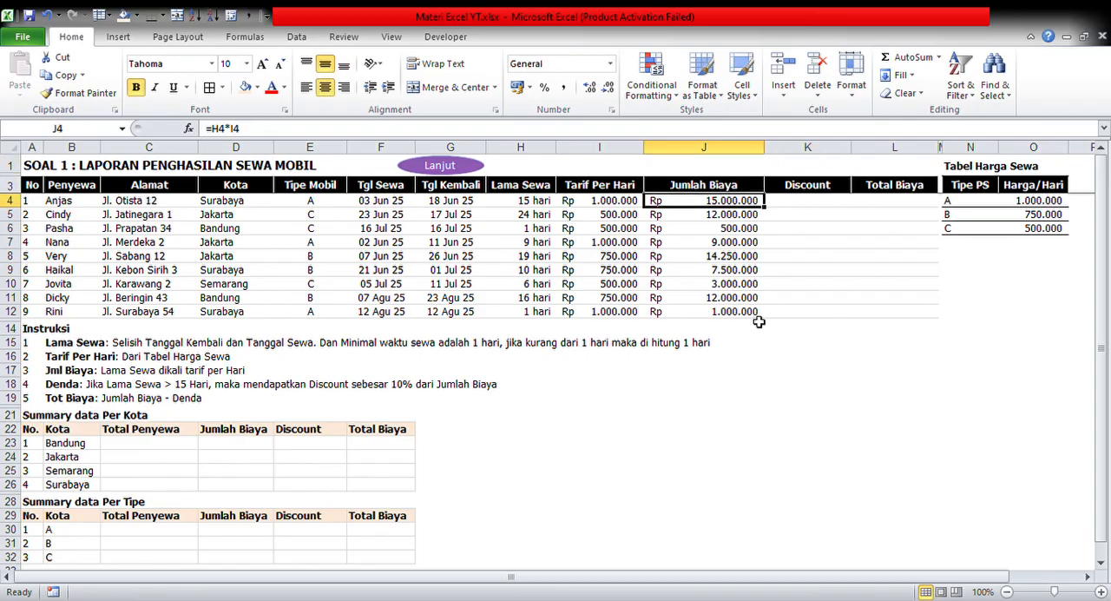
key("Up")
key("Down")
key("Up")
key("Down")
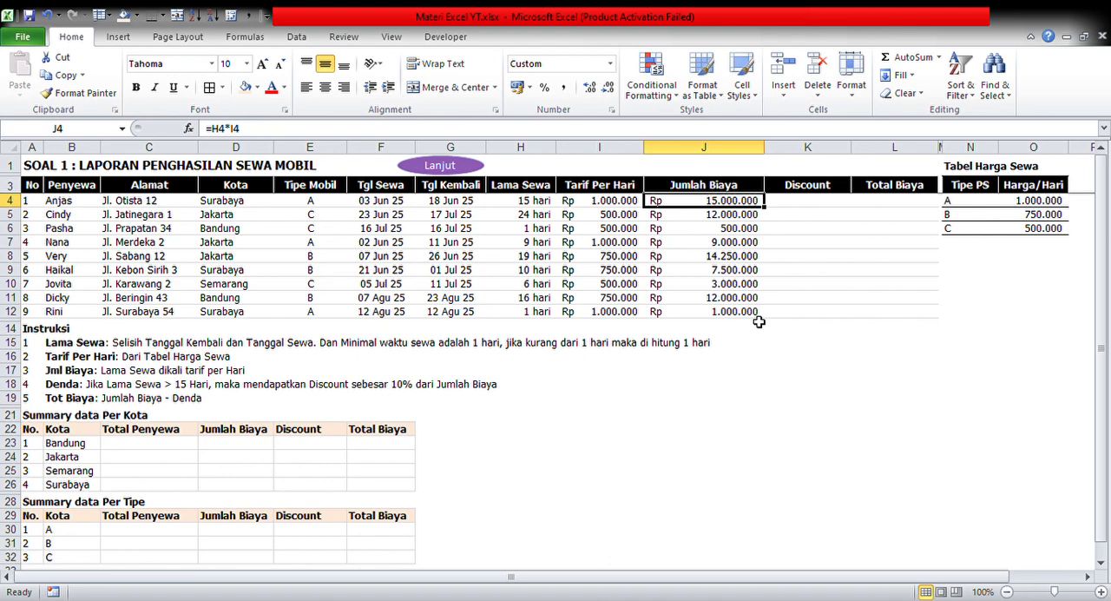
Change the label Denda to Discount in the B18 instruction and select the first Discount cell, K4
left_click(63, 385)
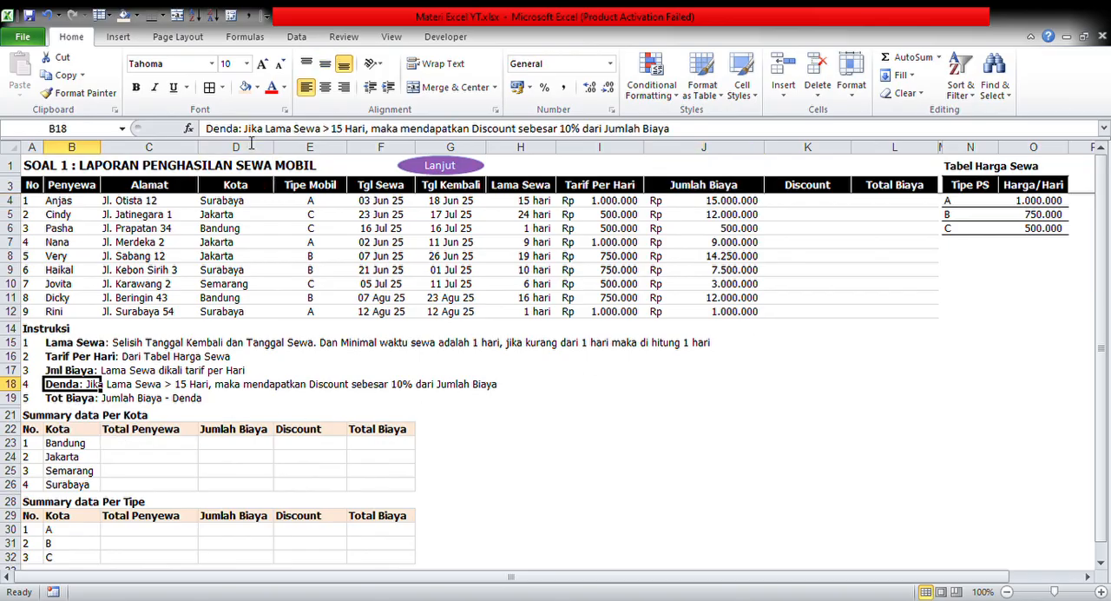
left_click(239, 129)
key("BackSpace")
key("BackSpace")
key("BackSpace")
key("BackSpace")
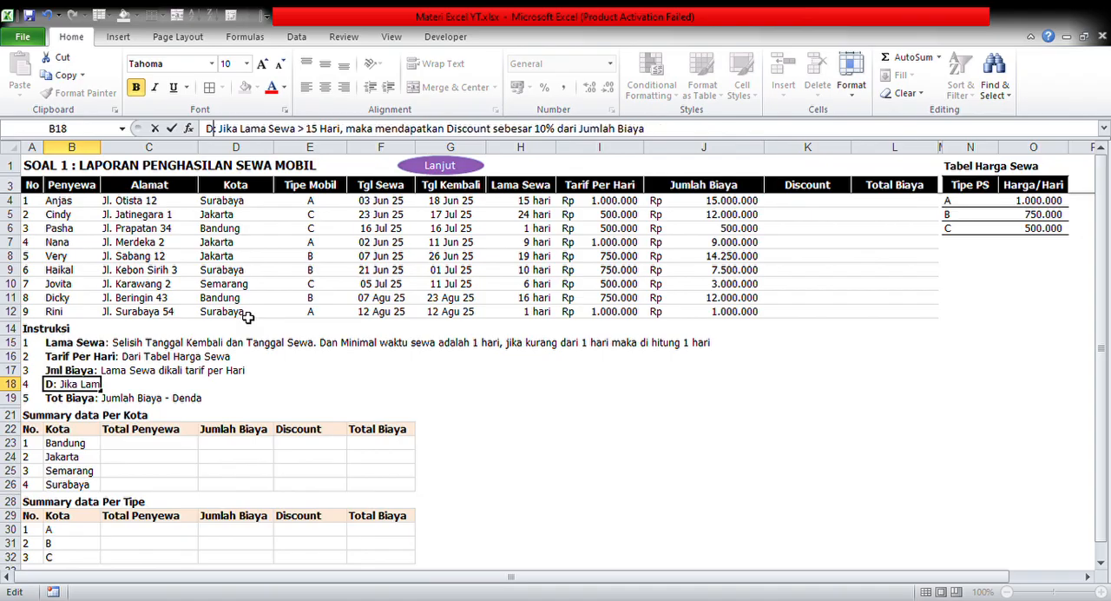
key("BackSpace")
type("D")
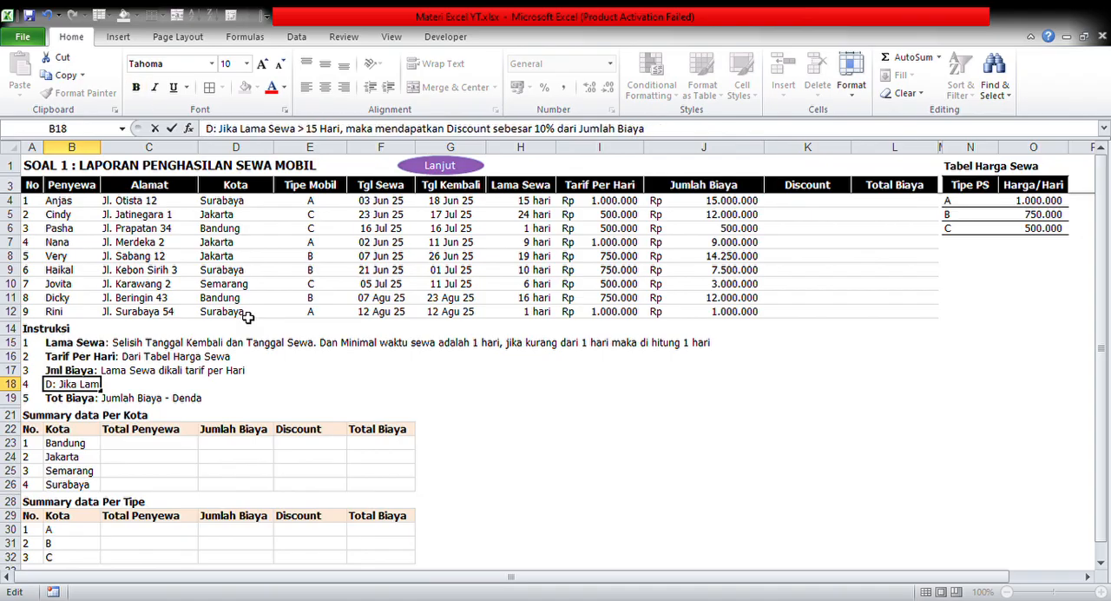
type("is")
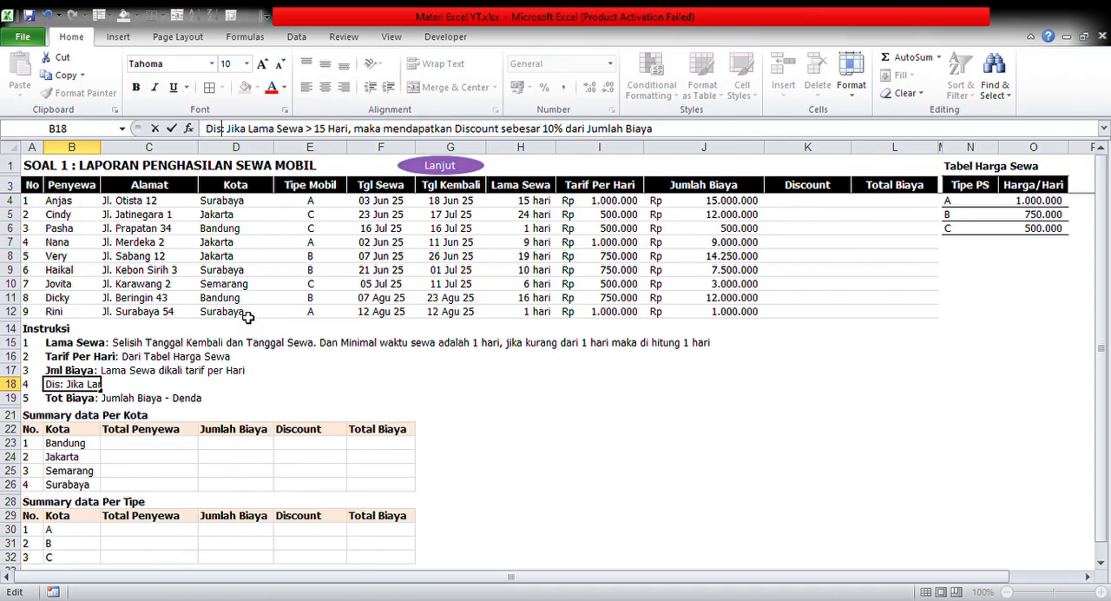
type("cunt")
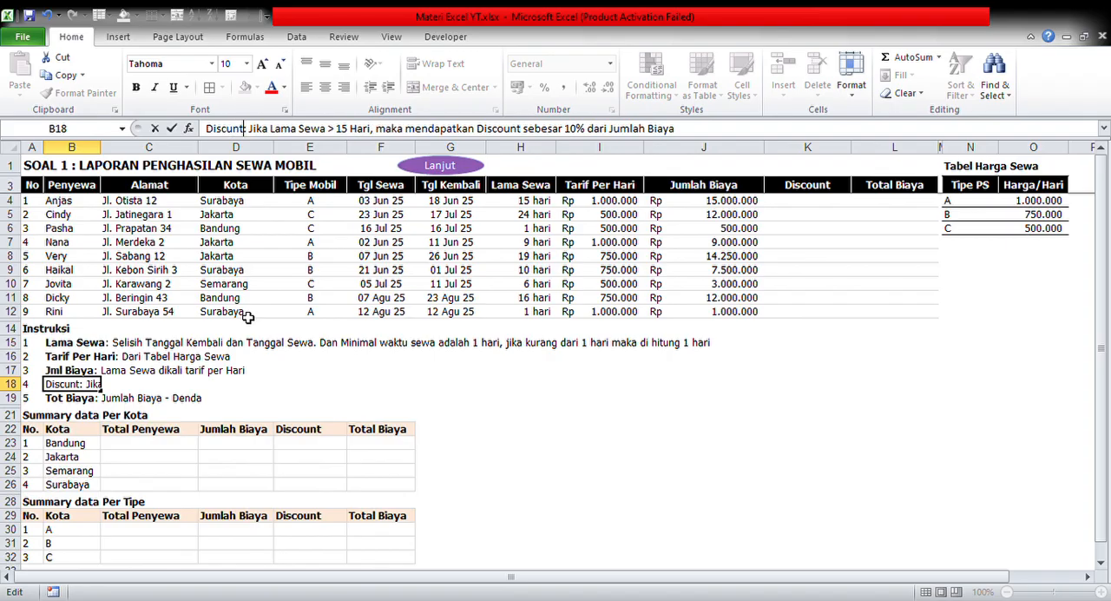
key("BackSpace")
key("BackSpace")
key("BackSpace")
type("ount")
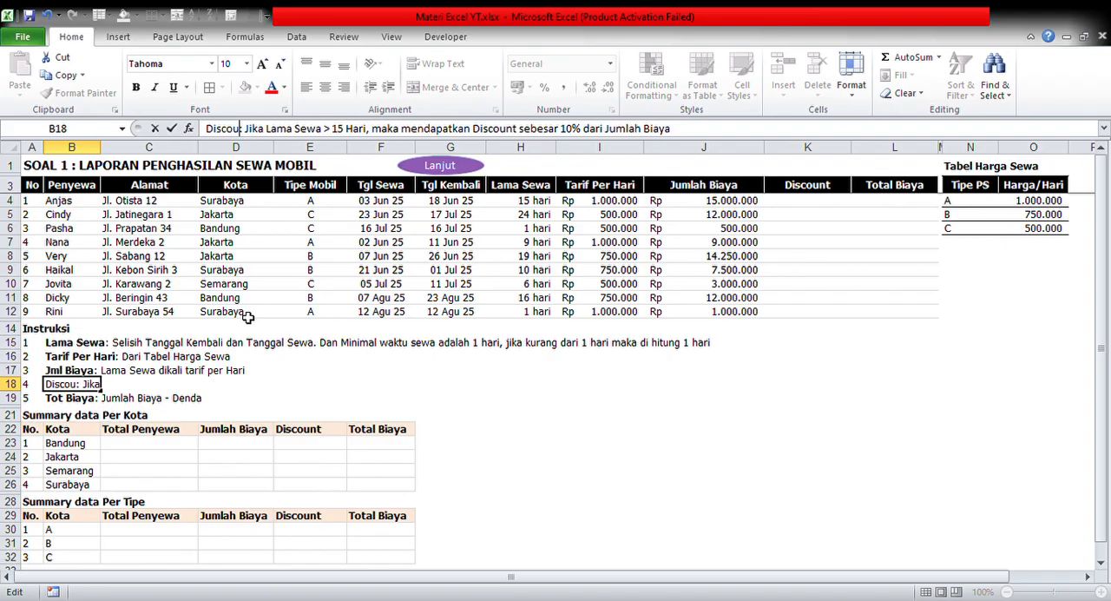
key("Return")
key("Up")
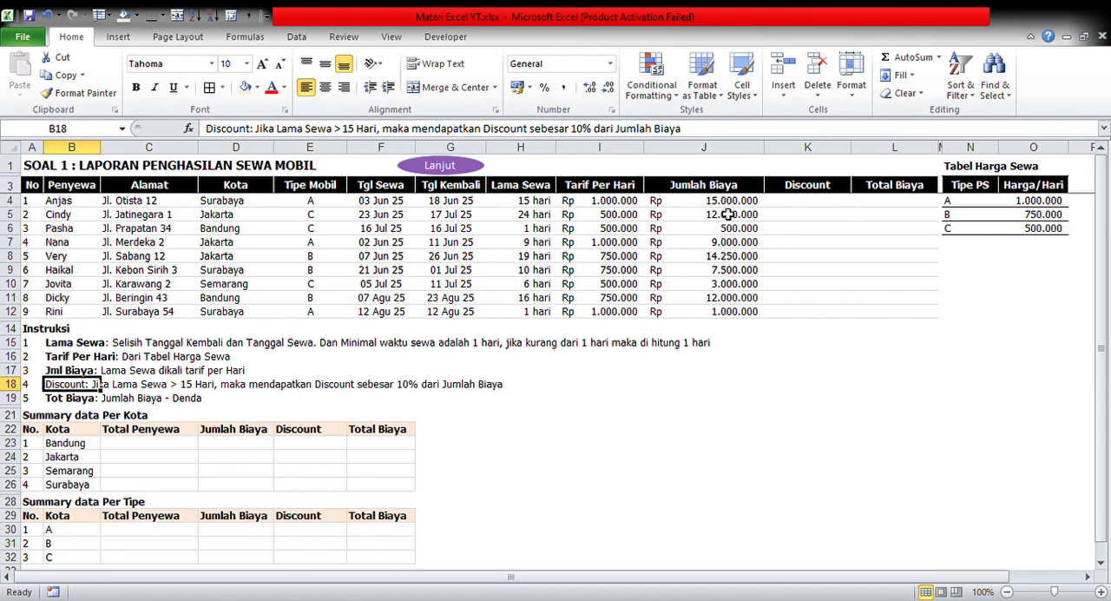
left_click(803, 205)
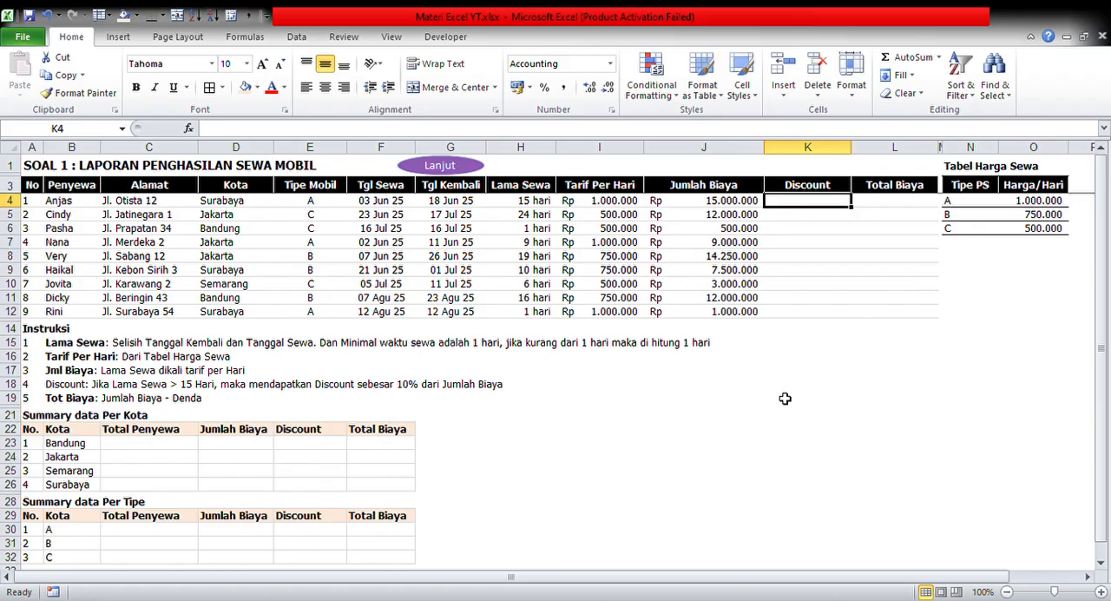
Calculate Discount in K4 as 10% of Jumlah Biaya when Lama Sewa exceeds 15 days, otherwise 0, using =IF(H4>15;10%*J4;0)
type("=")
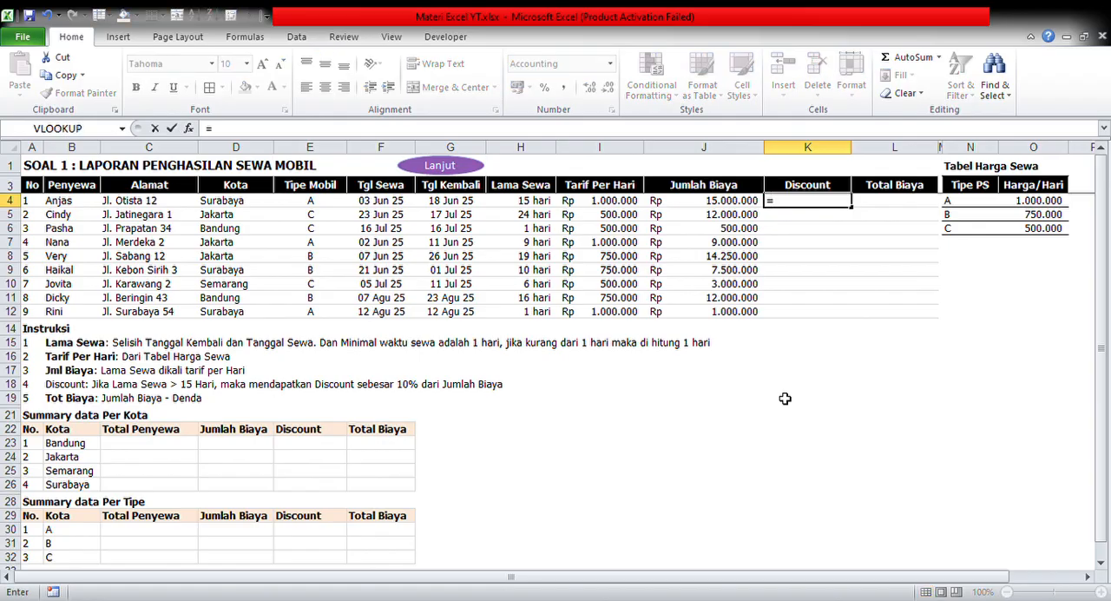
type("if(")
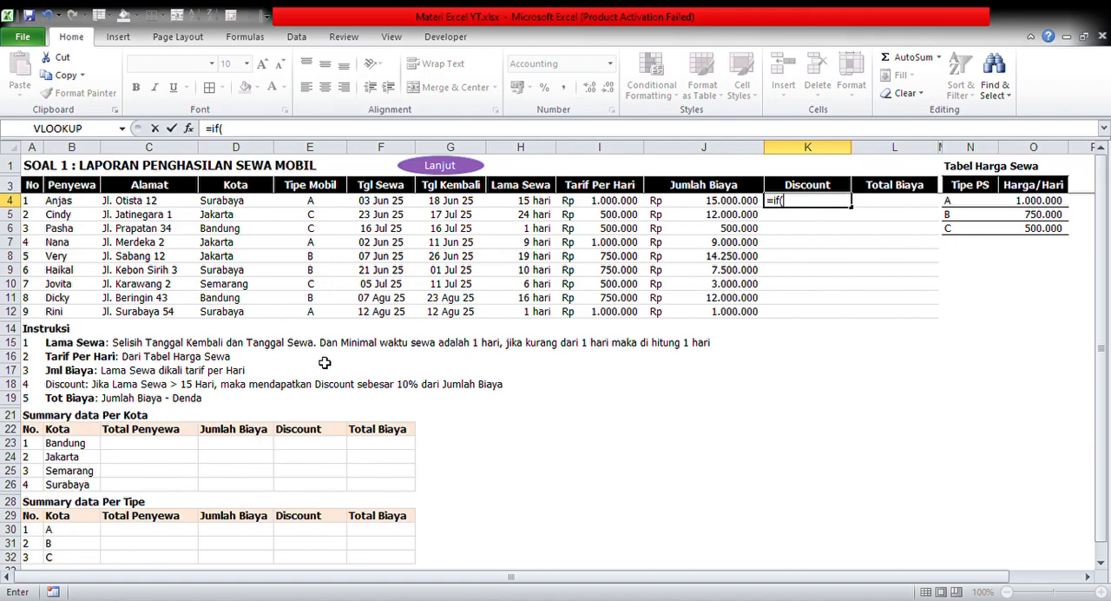
left_click(536, 203)
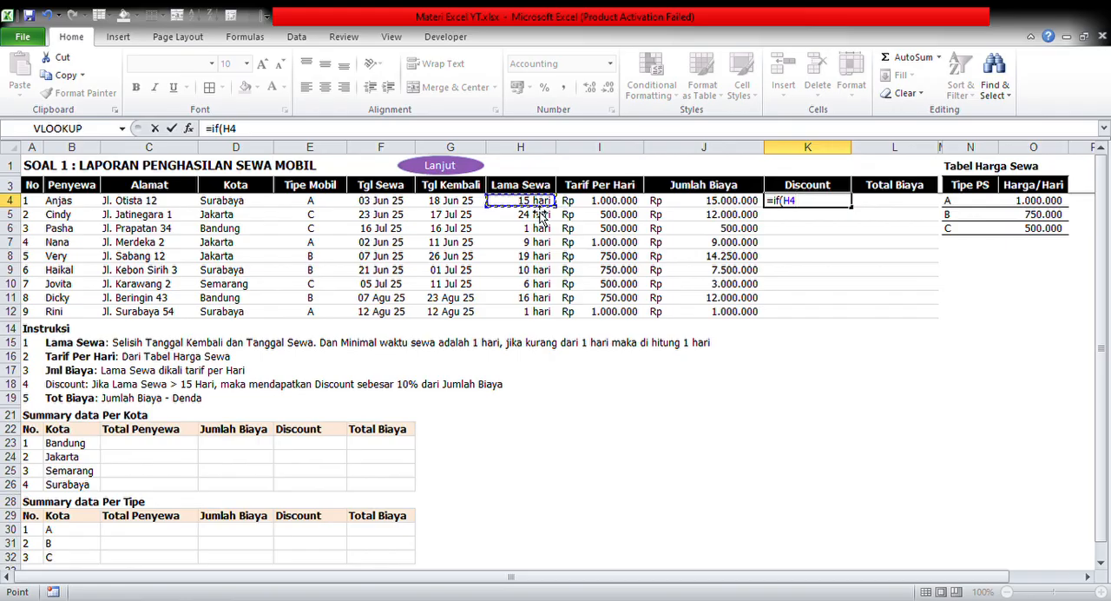
type(">")
type("15;")
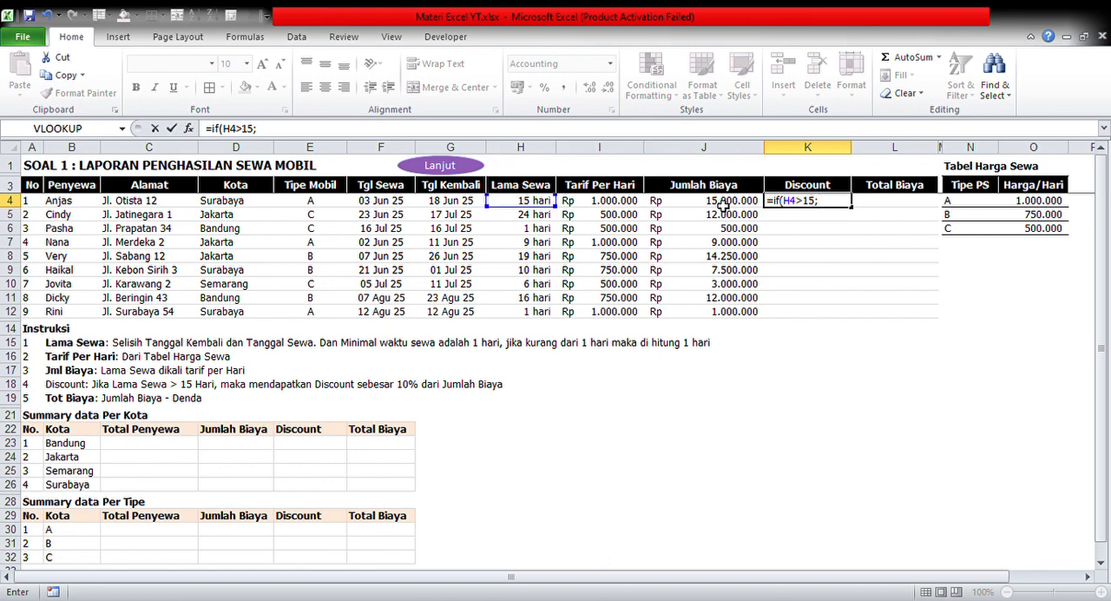
type("10%")
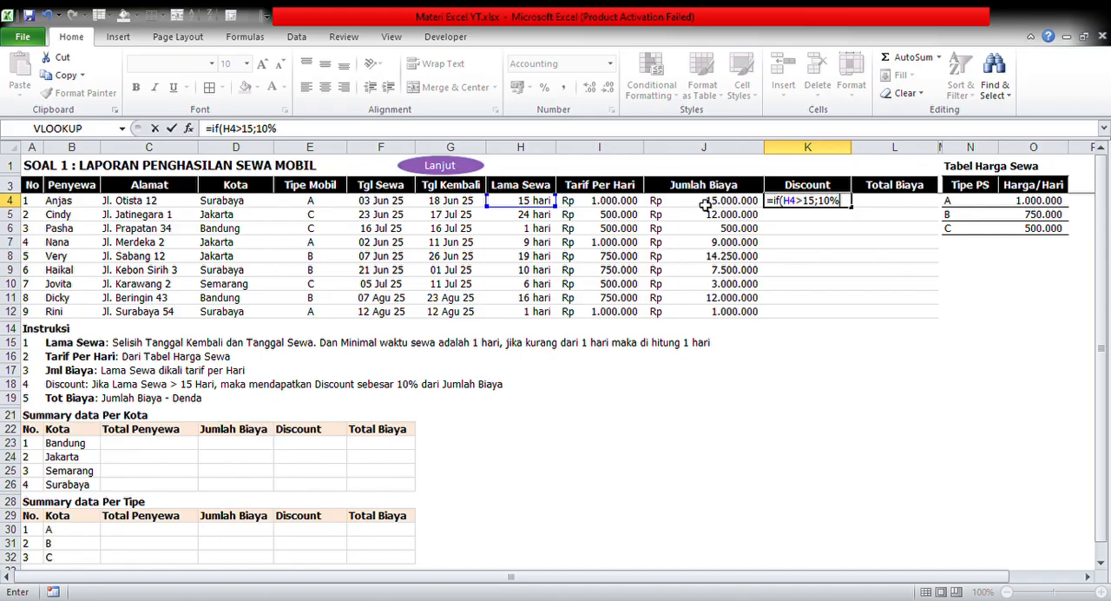
type("*")
left_click(705, 205)
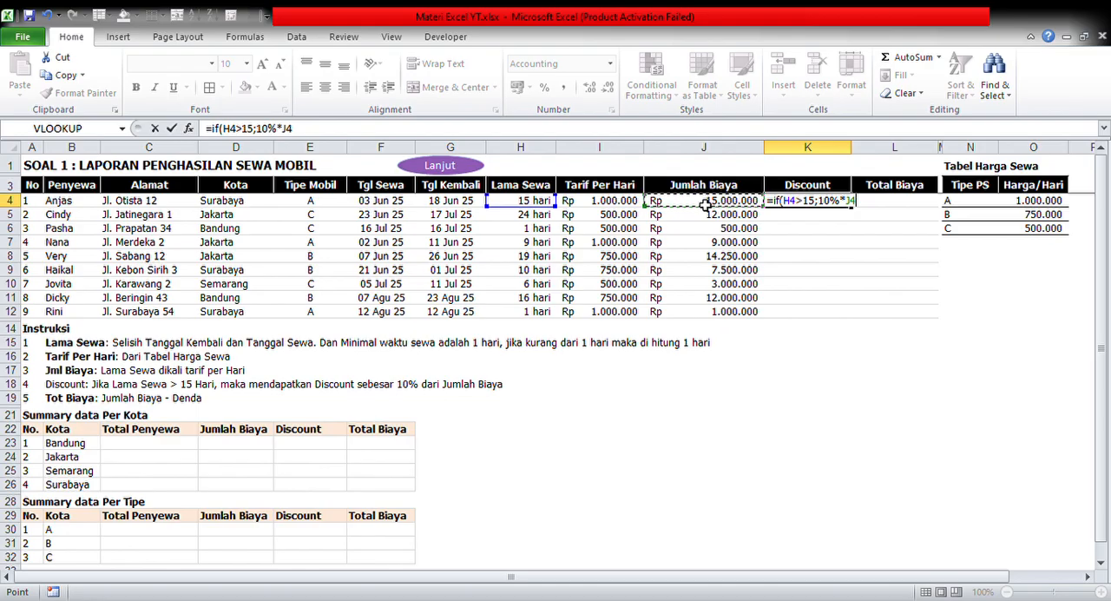
type(";0")
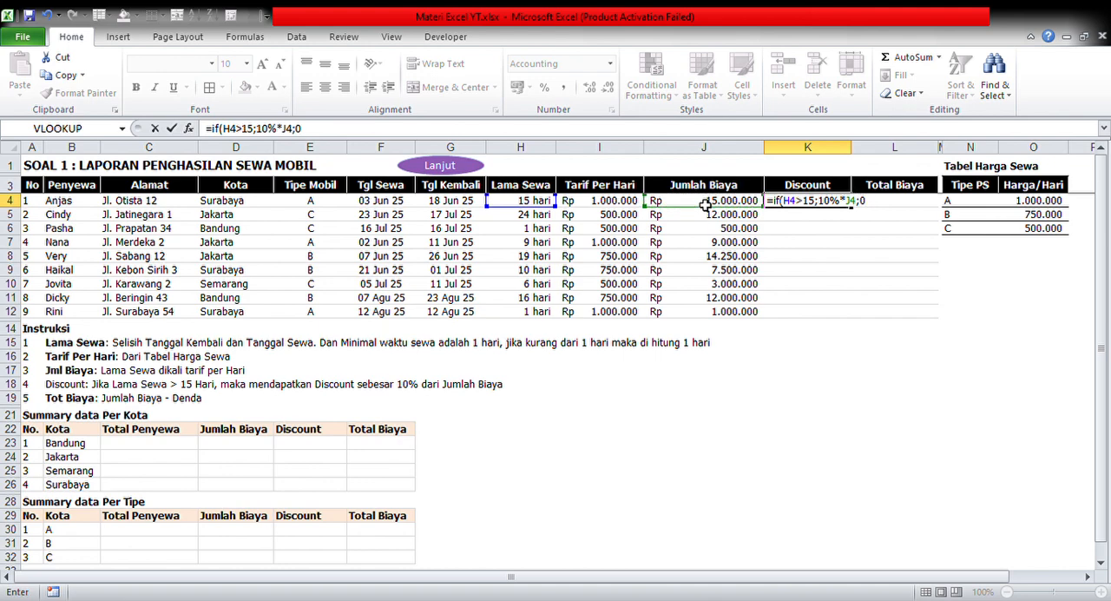
type(")")
key("Return")
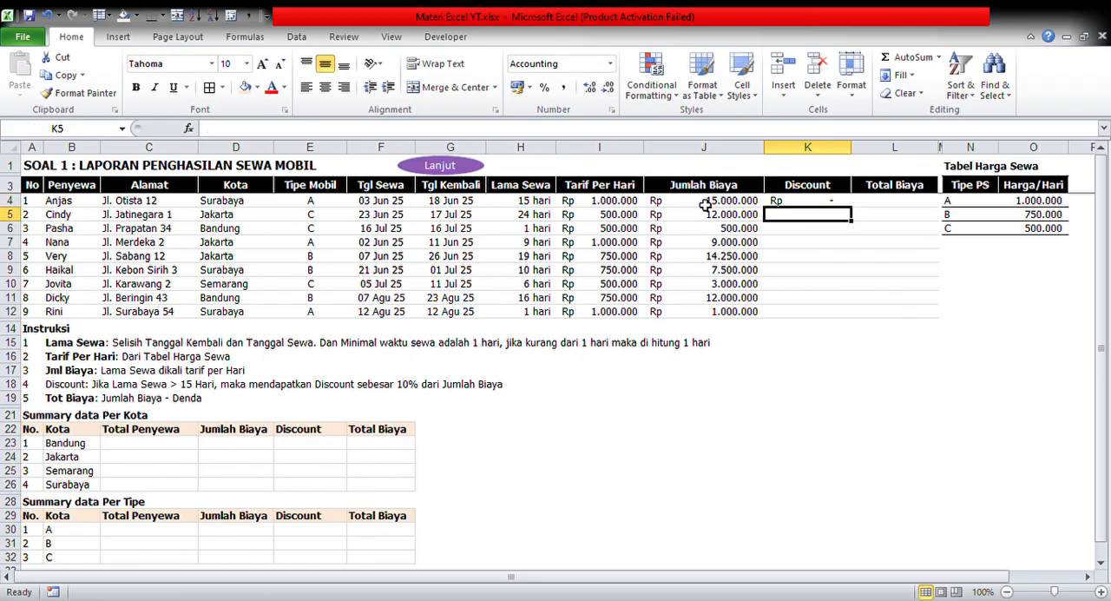
key("Up")
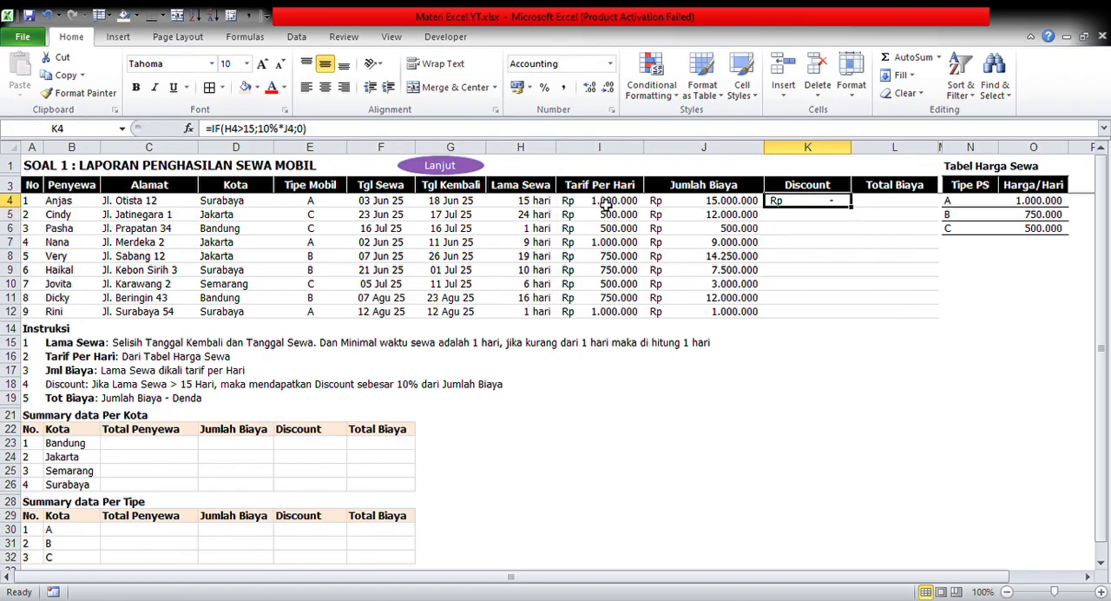
left_click(546, 207)
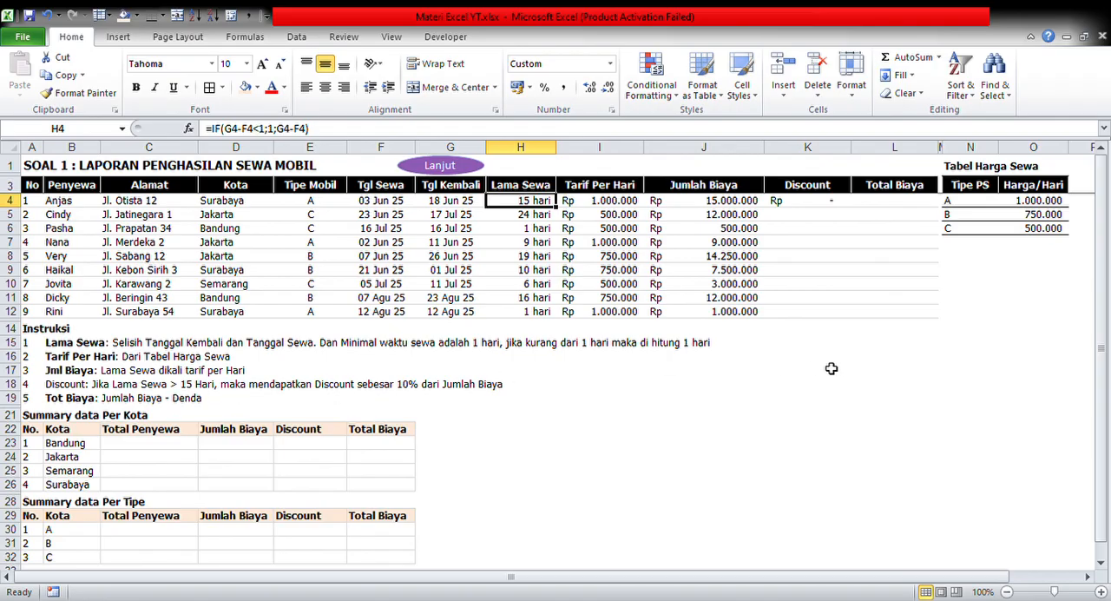
Copy the Discount formula in K4 and paste it down the column through K12
left_click(820, 208)
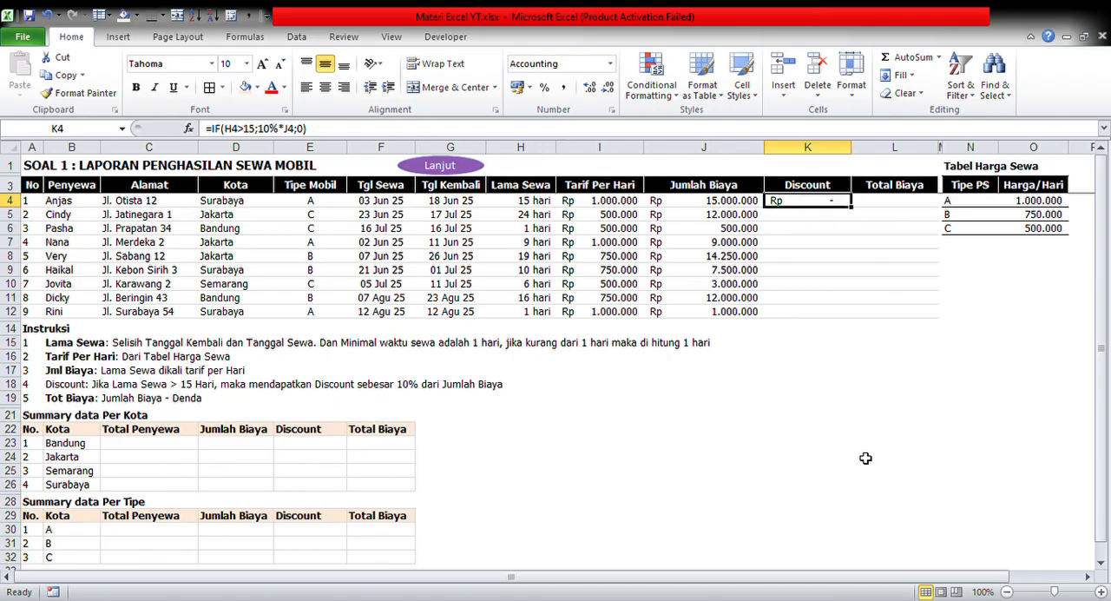
key("ctrl+c")
key("shift+Down")
key("shift+Down")
key("shift+Down")
key("shift+Down")
key("shift+Down")
key("shift+Down")
key("shift+Down")
key("shift+Down")
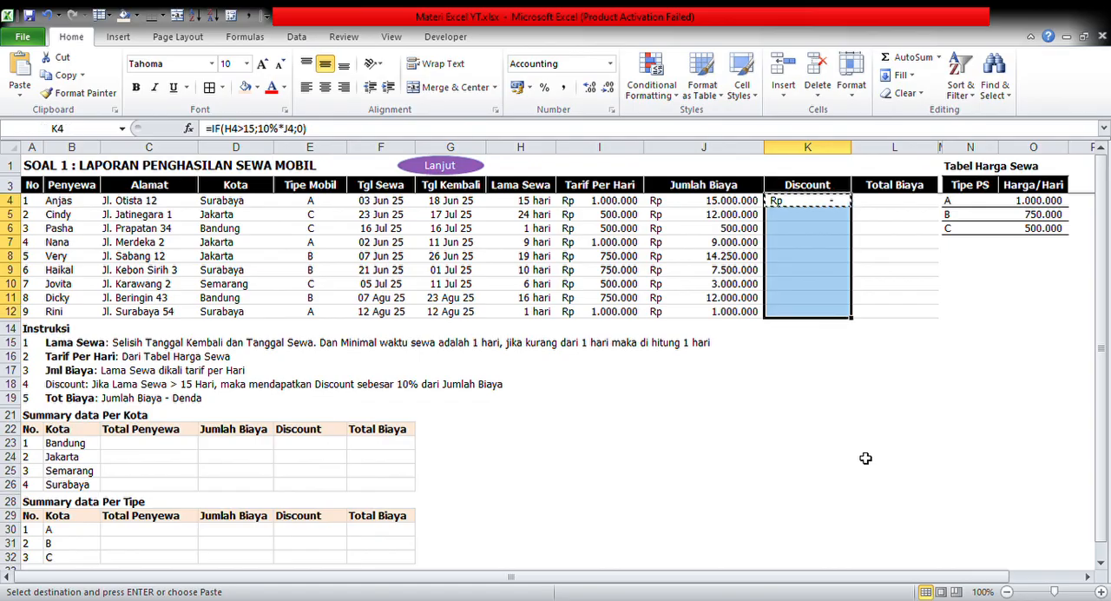
key("Return")
Check the Discount results against Lama Sewa in rows 5, 8 and 11, and review the first Discount cell
key("Down")
key("Down")
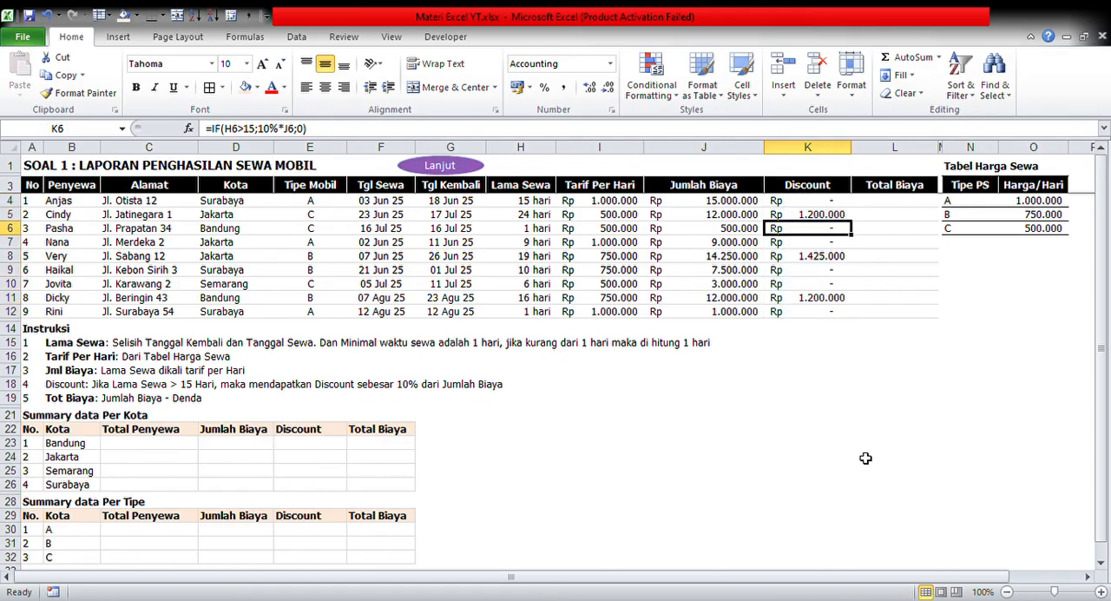
key("Up")
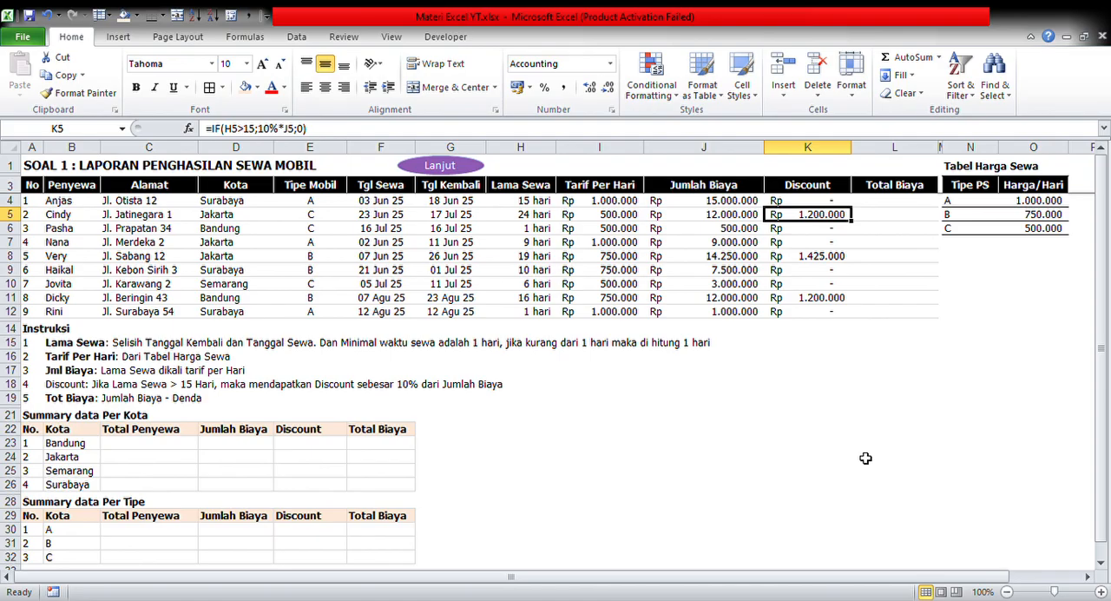
key("Down")
key("Up")
key("Left")
key("Left")
key("Left")
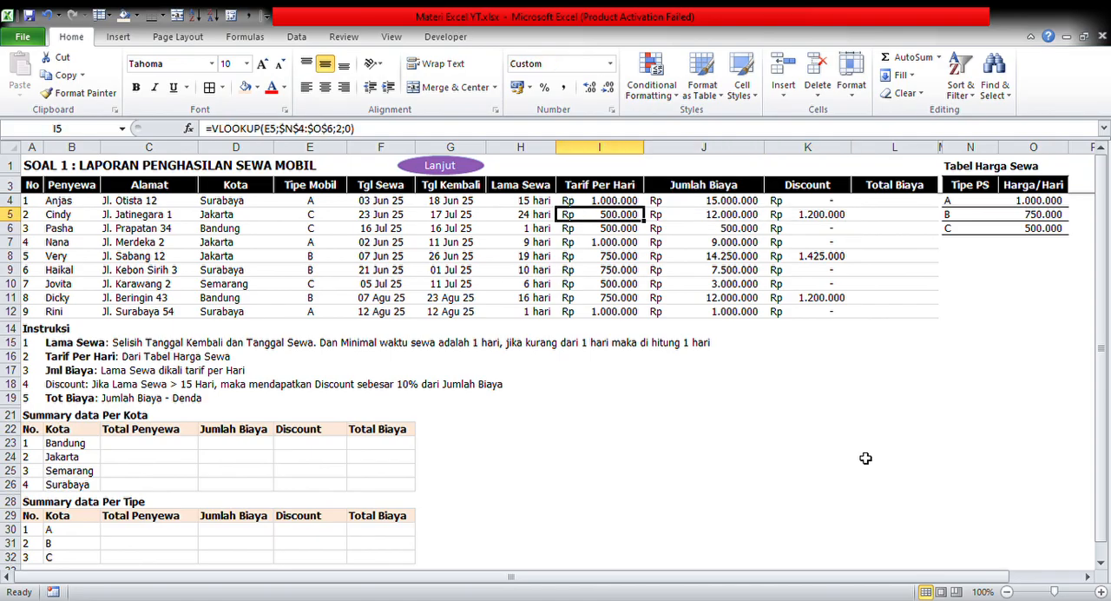
key("shift+space")
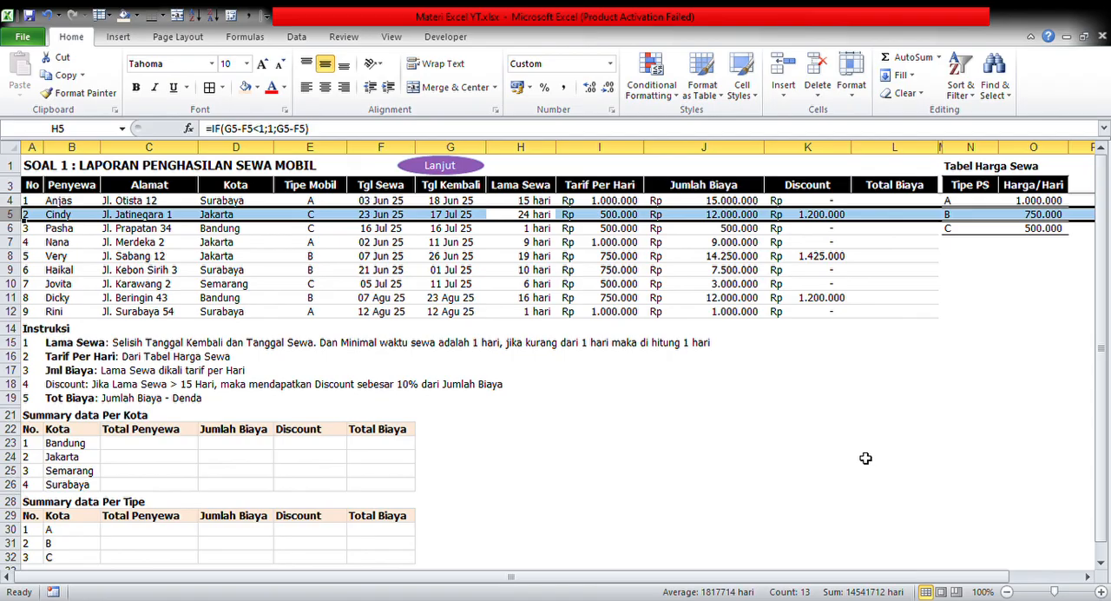
key("Down")
key("Down")
key("Down")
key("shift+space")
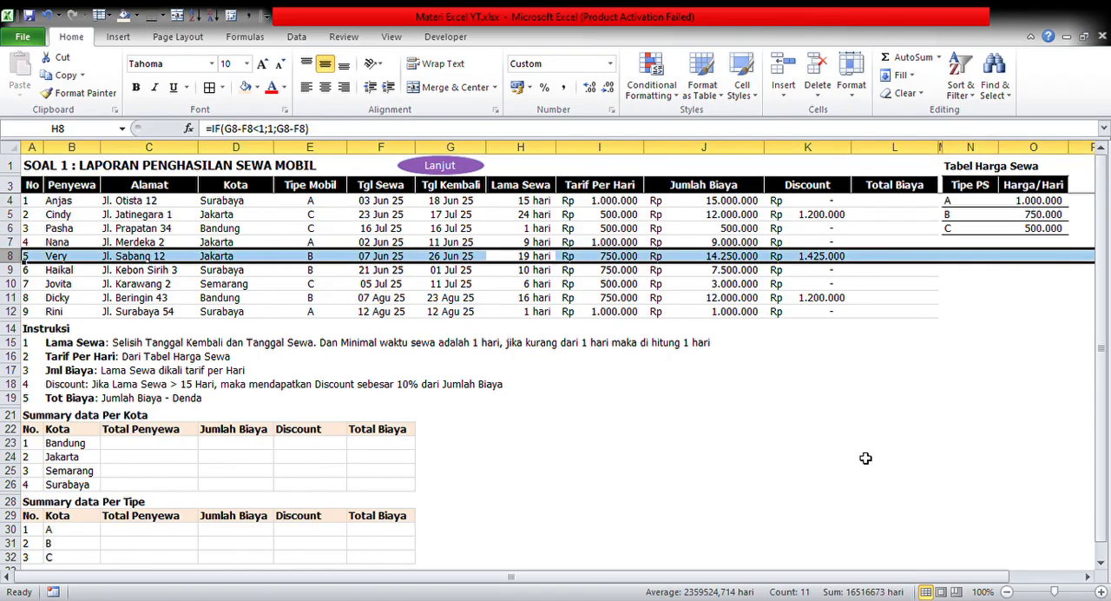
key("Down")
key("Down")
key("Down")
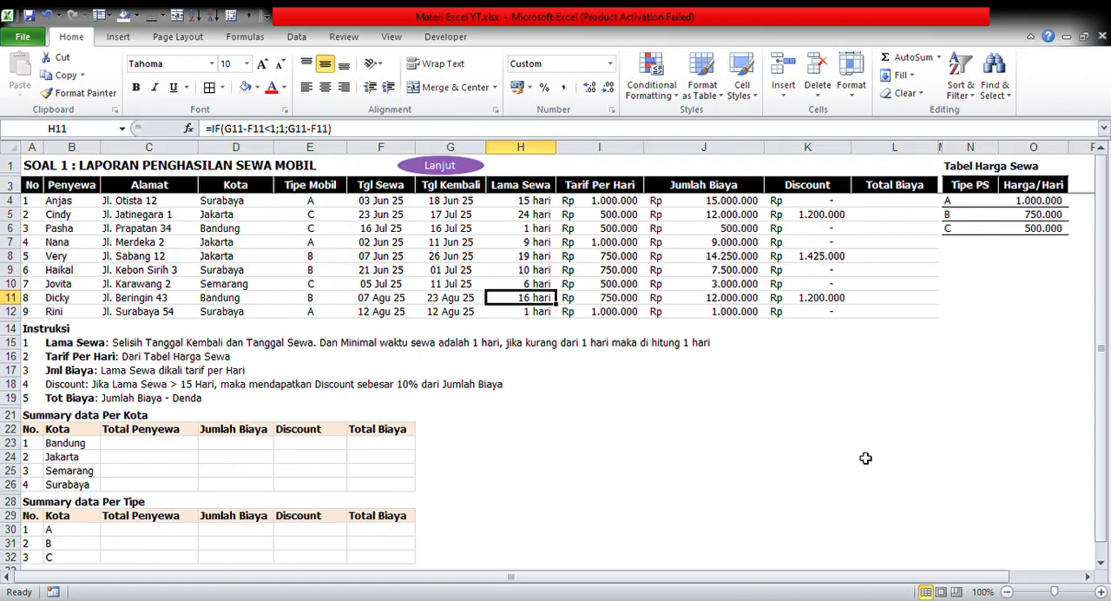
key("shift+space")
key("Right")
key("Right")
key("Right")
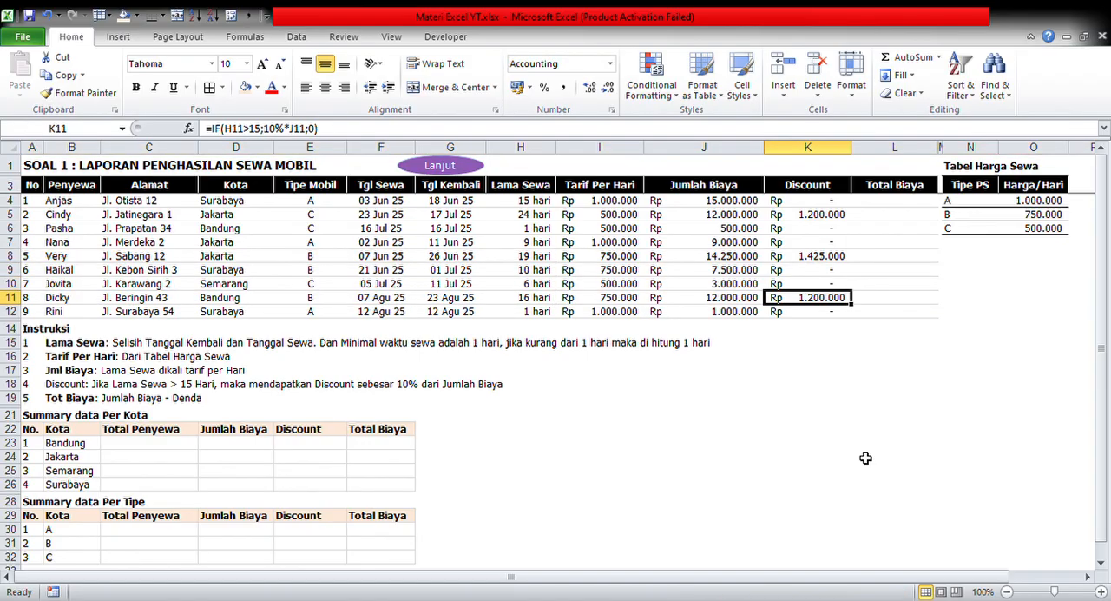
key("ctrl+Up")
key("Down")
key("Down")
key("Up")
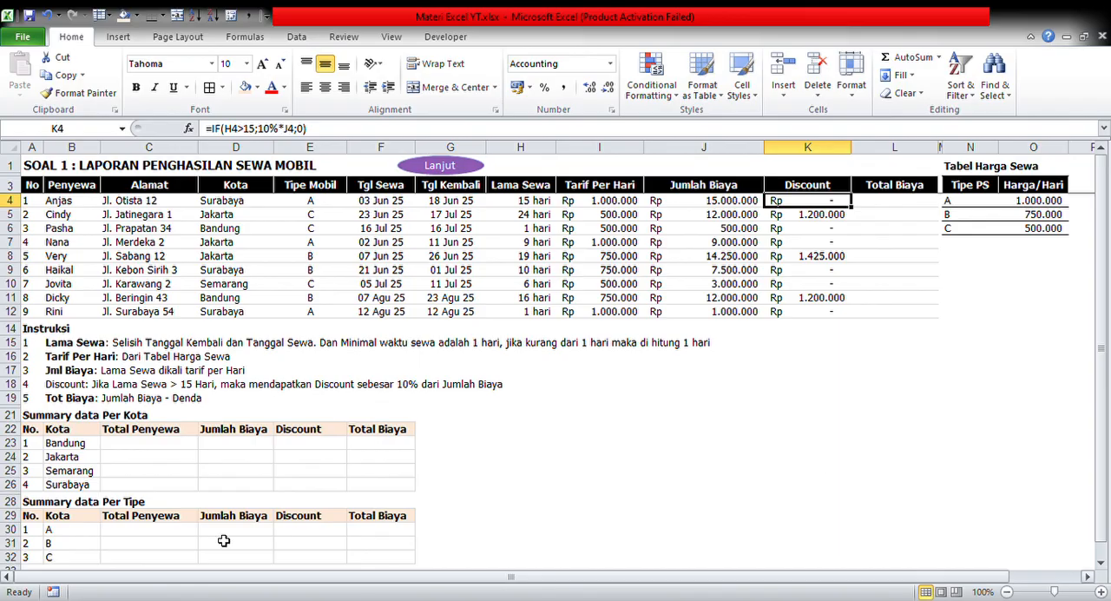
Replace Denda with Discount in the Tot Biaya instruction in B19 so it reads Jumlah Biaya - Discount
left_click(59, 399)
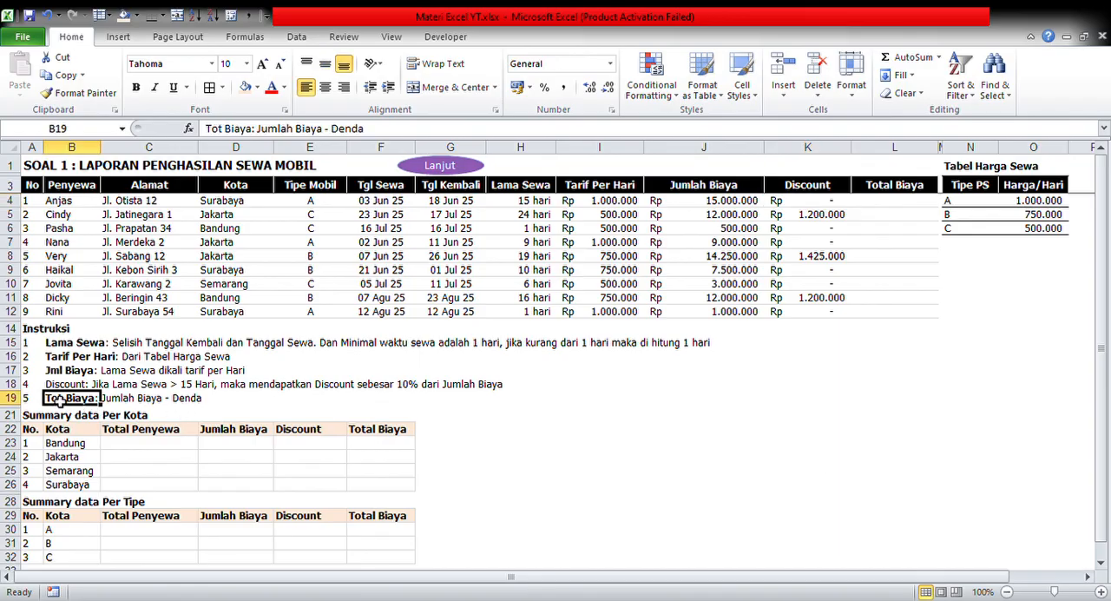
left_click(395, 130)
key("BackSpace")
key("BackSpace")
key("BackSpace")
key("BackSpace")
key("BackSpace")
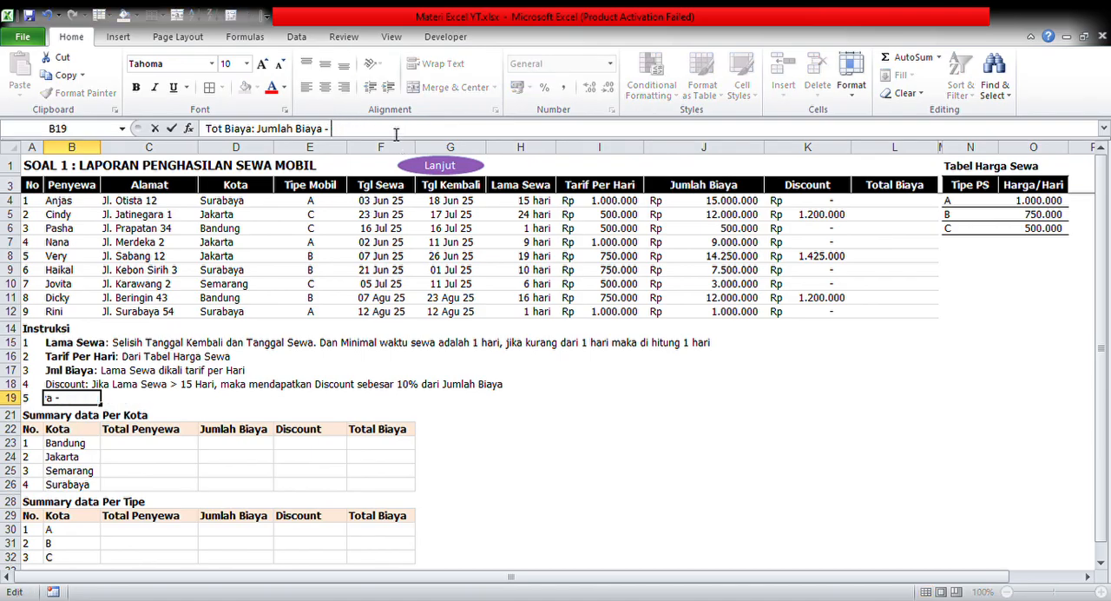
type("Discount")
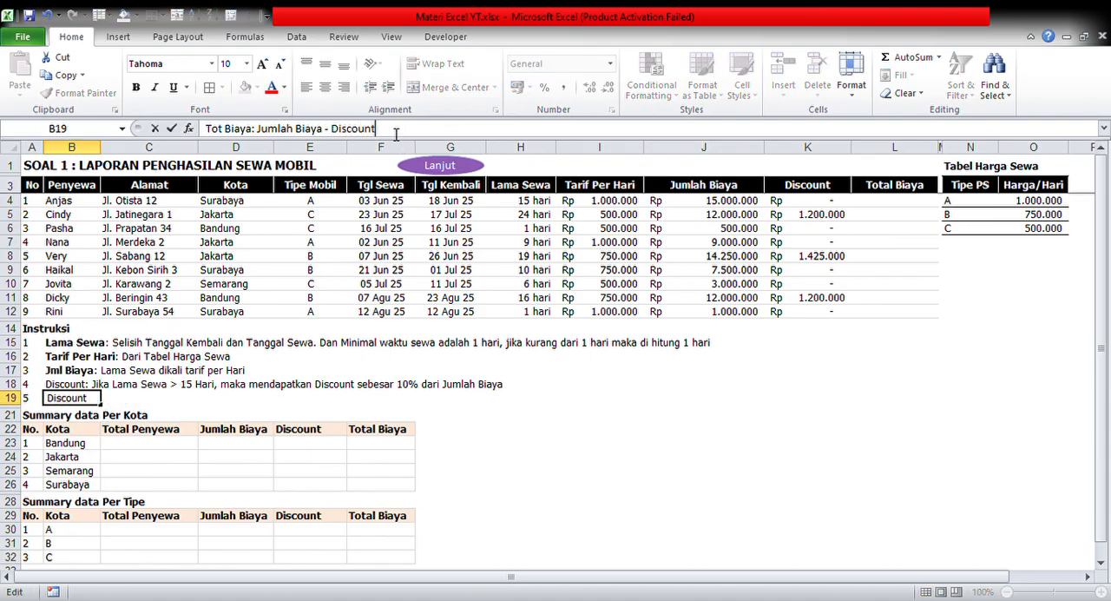
key("Return")
key("Up")
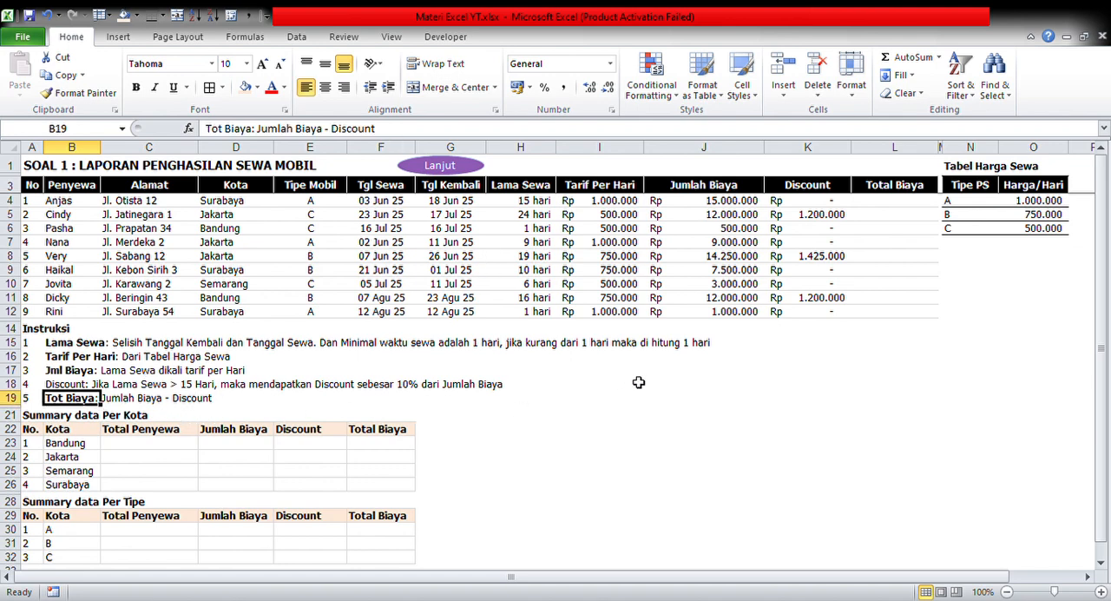
Calculate Total Biaya in L4 as Jumlah Biaya minus Discount with the formula =J4-K4
left_click(745, 204)
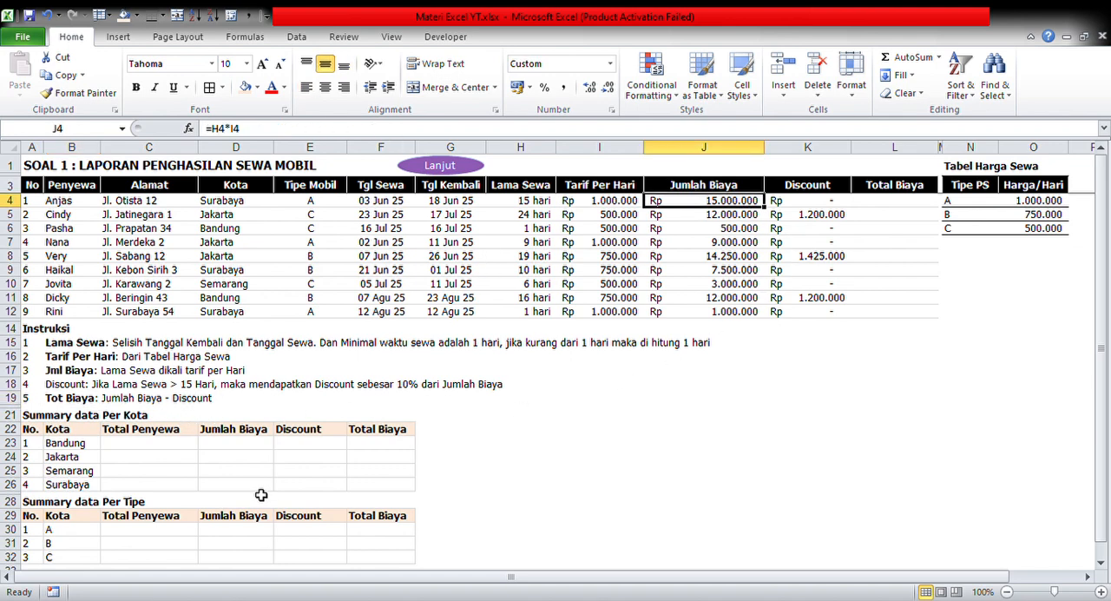
left_click(909, 201)
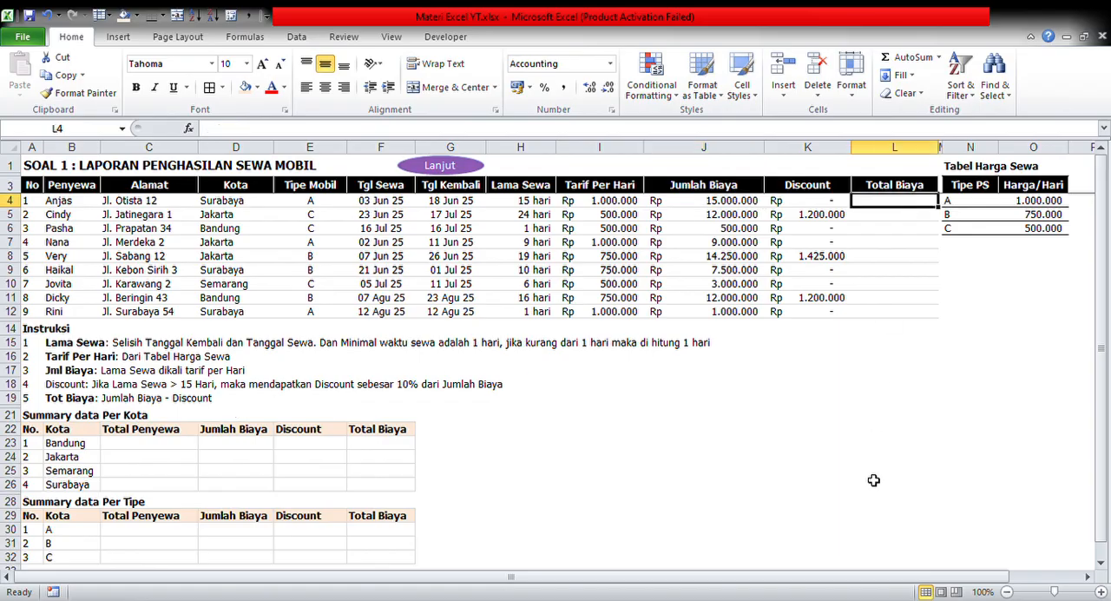
type("=")
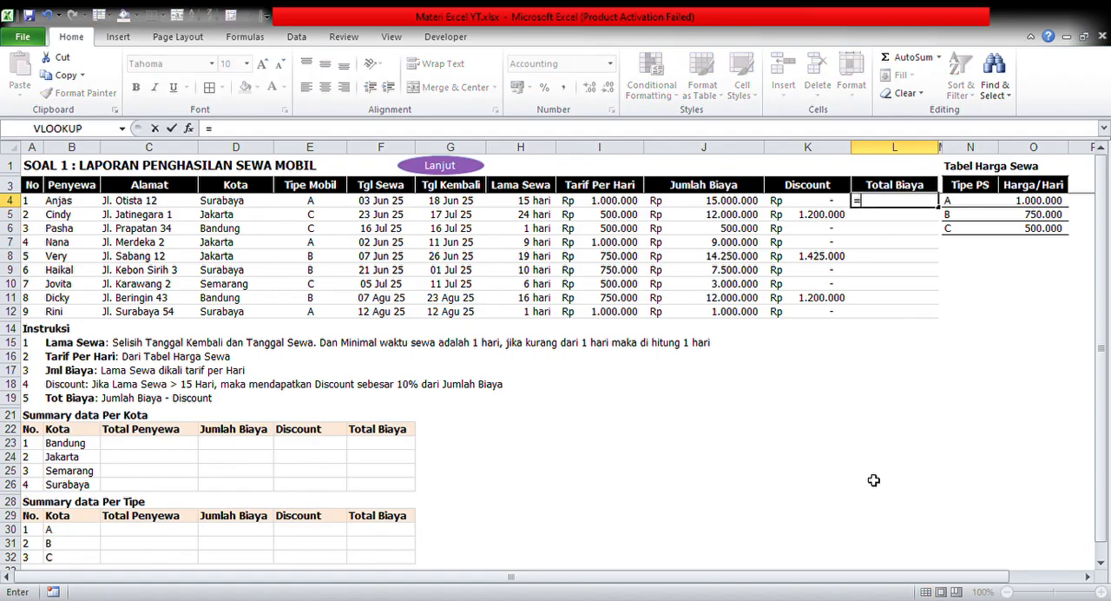
key("Left")
key("Left")
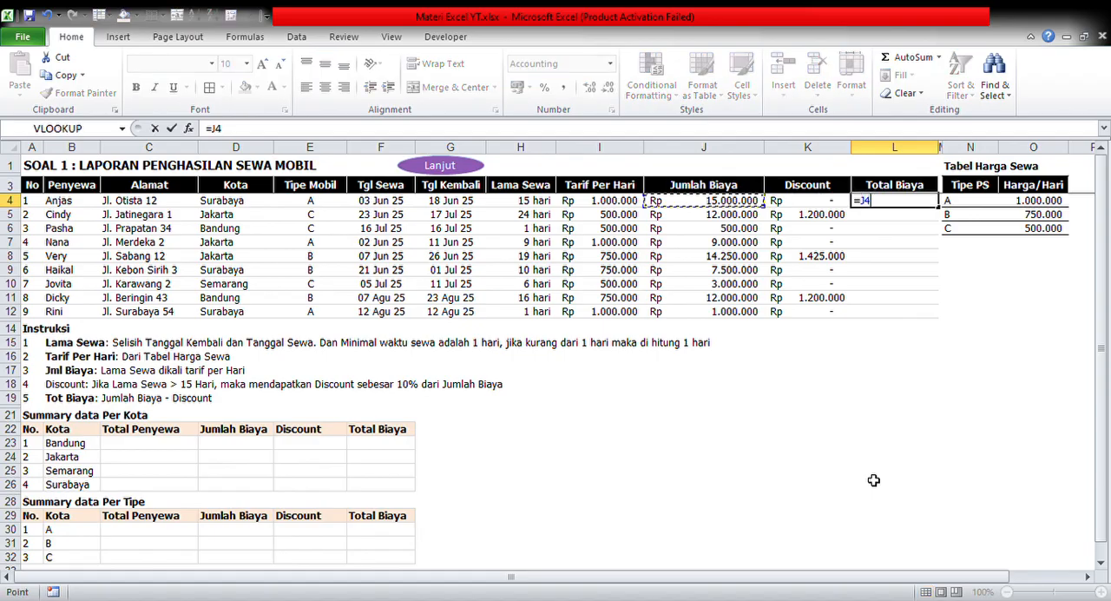
type("-")
key("Left")
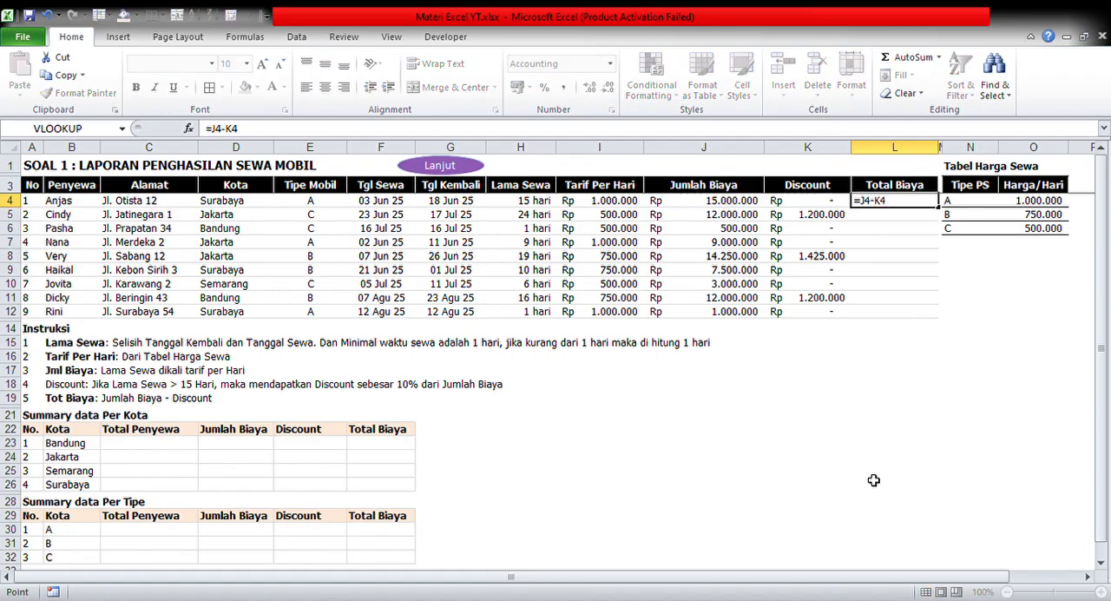
key("Return")
Copy the Total Biaya formula in L4 and paste it down the column through L12
key("Up")
key("ctrl+c")
key("shift+Down")
key("shift+Down")
key("shift+Down")
key("shift+Down")
key("shift+Down")
key("shift+Down")
key("shift+Down")
key("shift+Down")
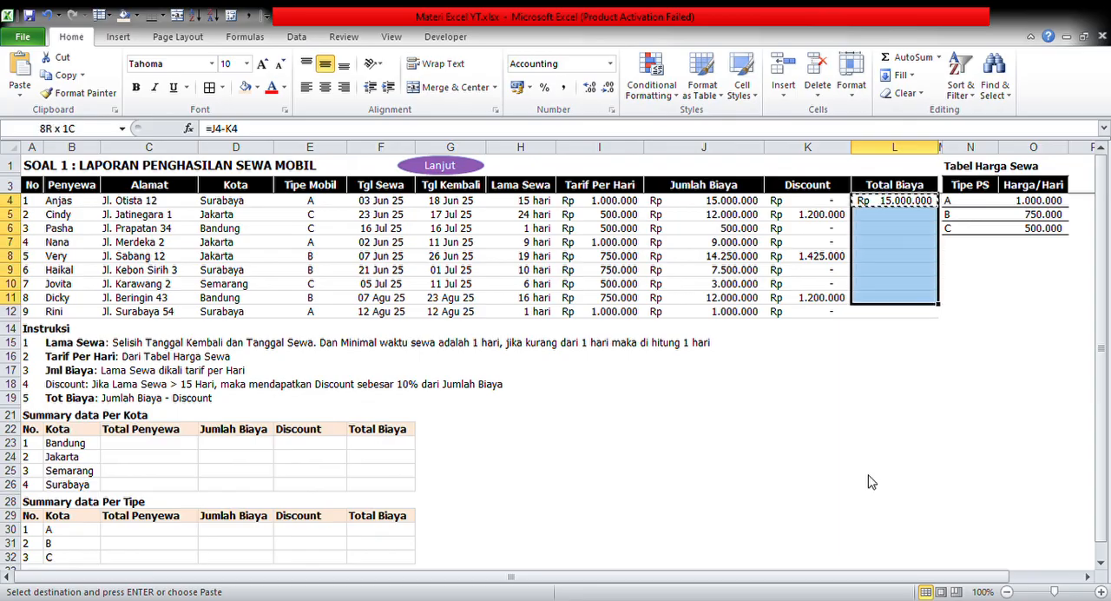
key("Return")
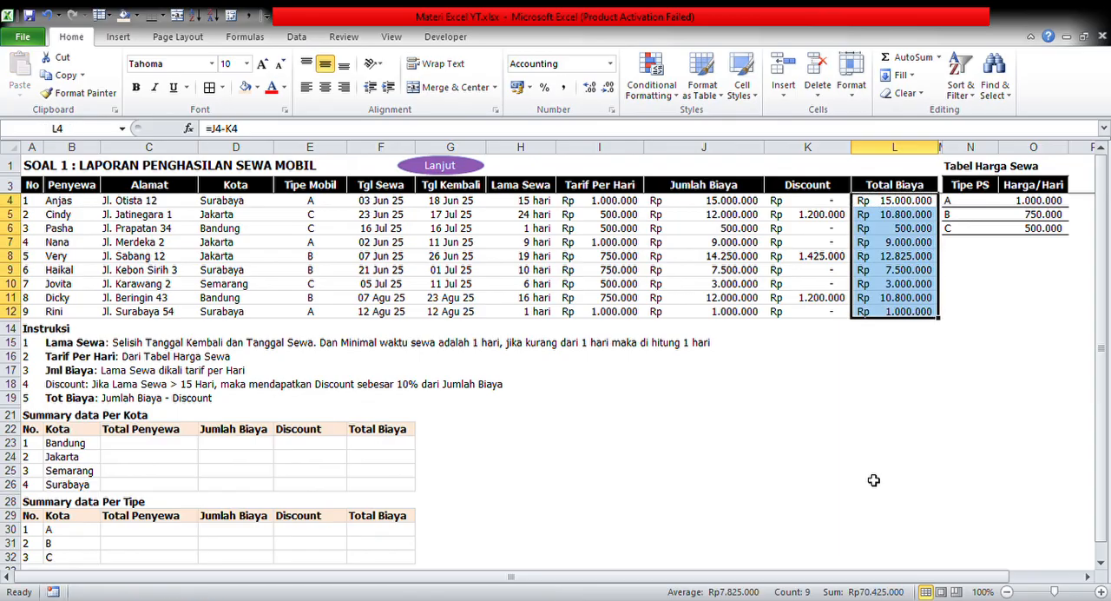
left_click(894, 311)
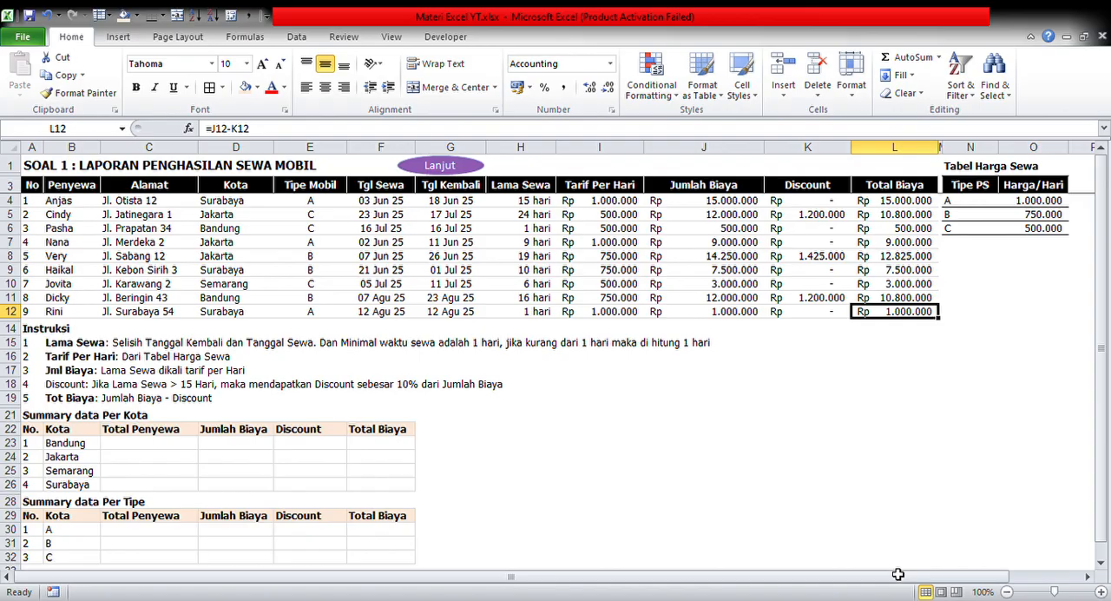
left_click(130, 448)
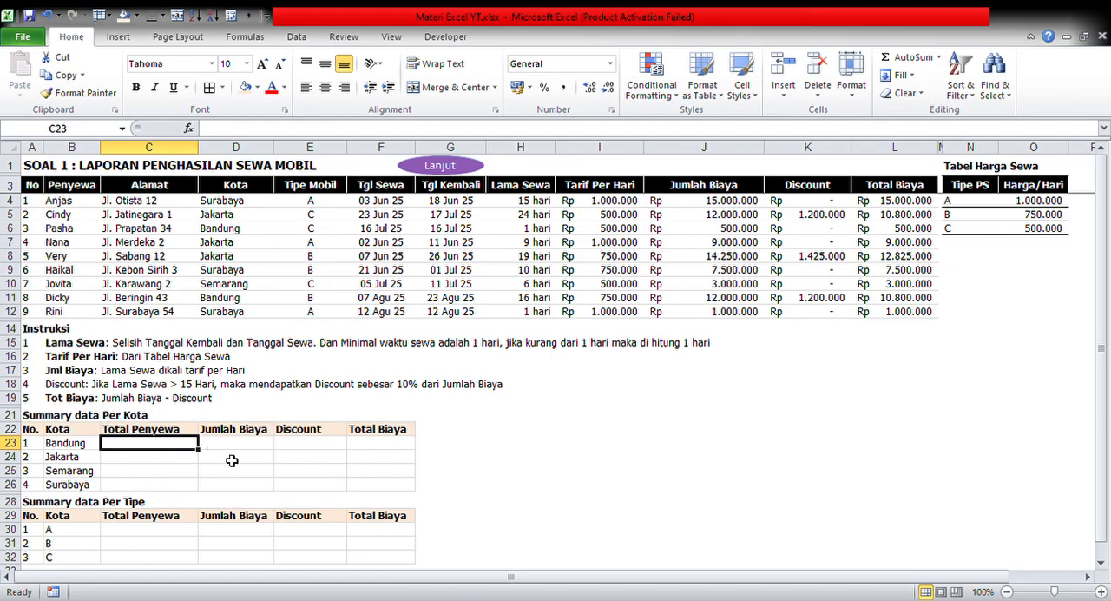
key("Right")
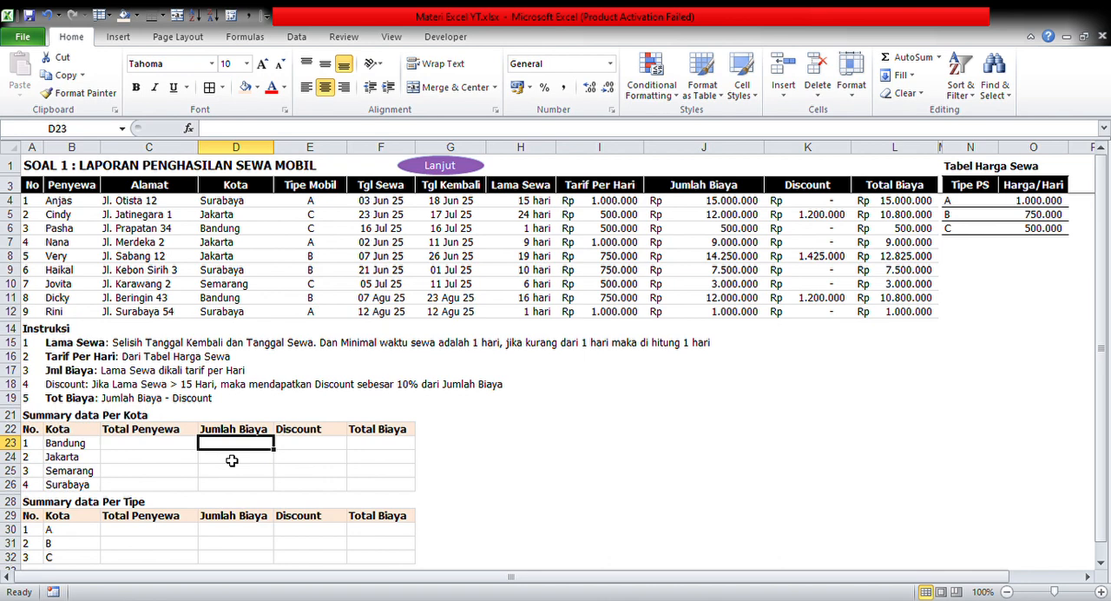
key("Right")
key("Down")
key("Right")
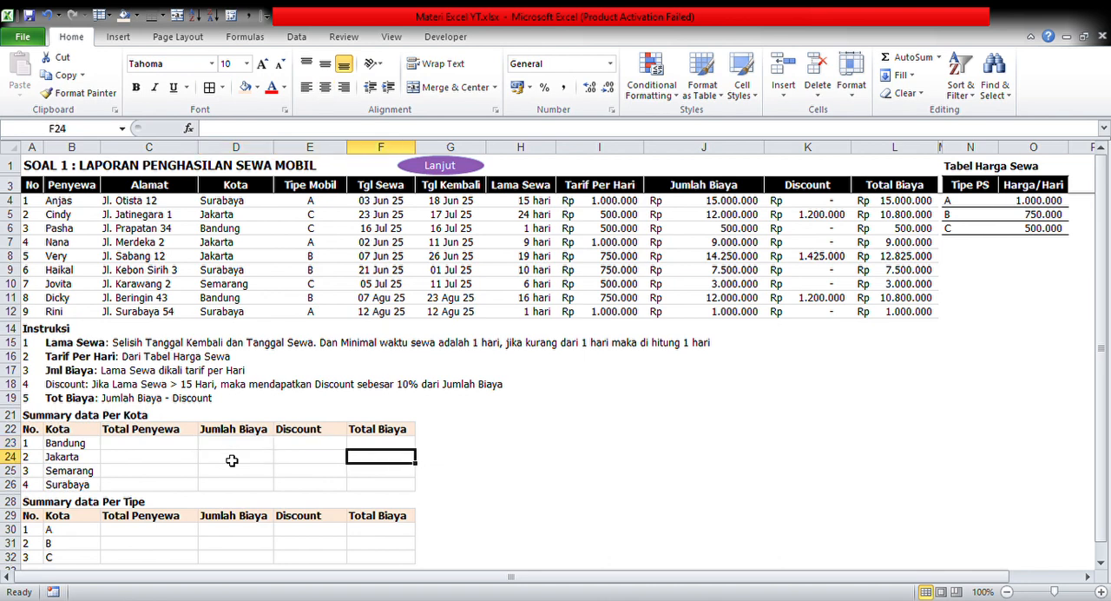
Examine the empty summary tables per Kota and per Tipe, covering each listed city and car type and its Total Penyewa cell
key("Up")
key("Down")
key("Down")
key("Down")
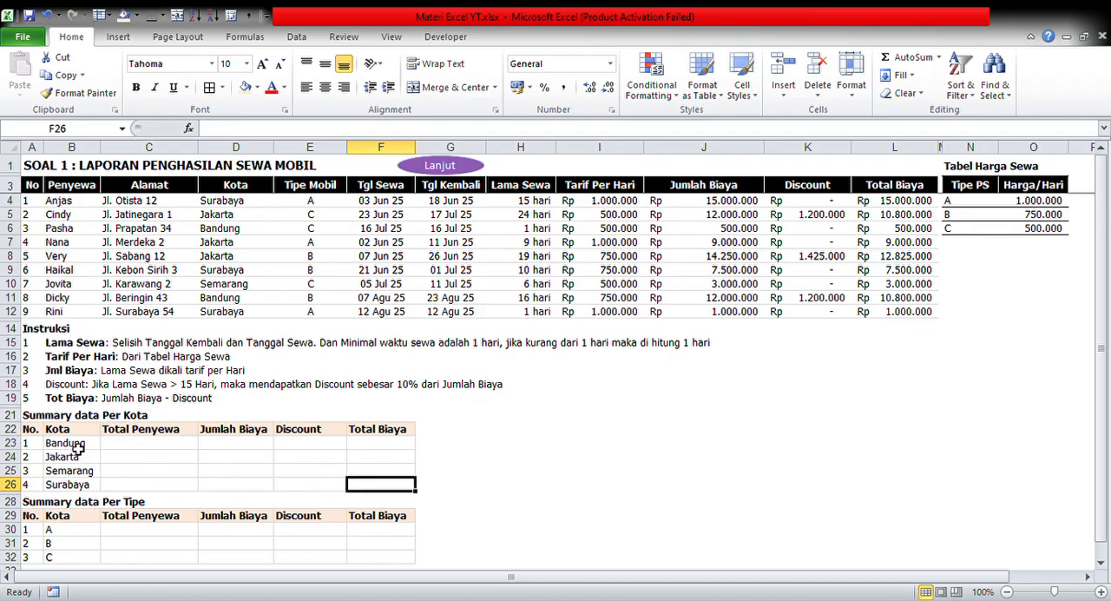
left_click_drag(78, 447, 83, 486)
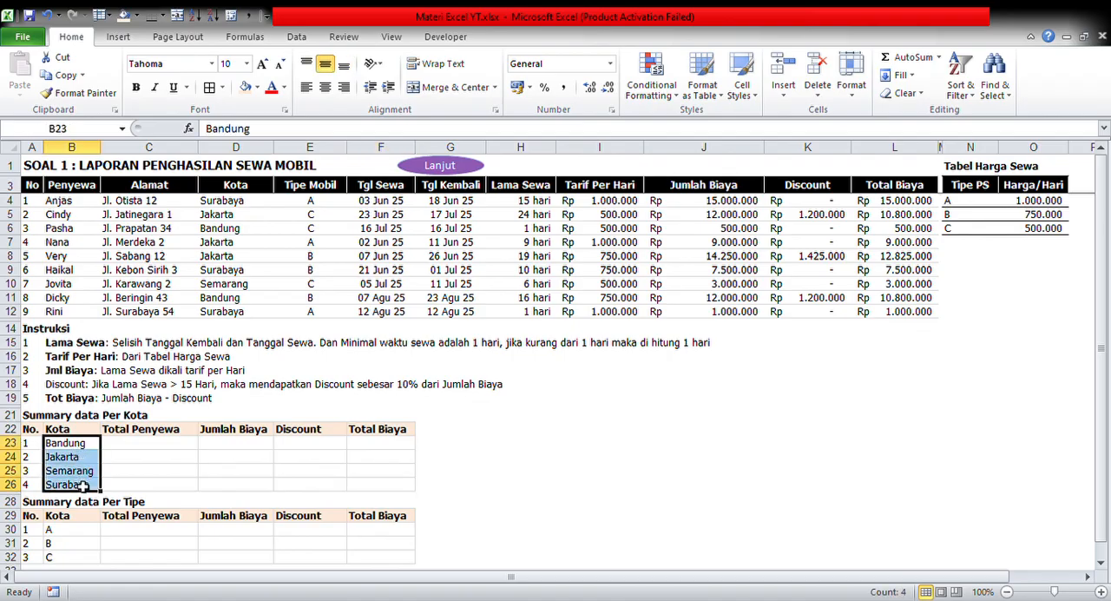
left_click(157, 447)
left_click(92, 535)
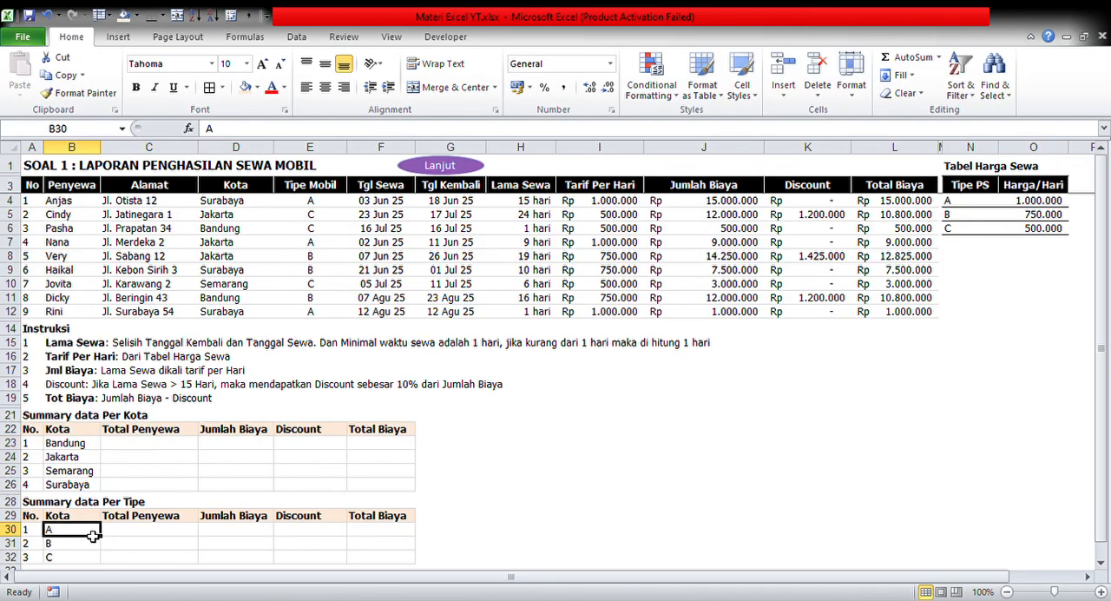
left_click(158, 533)
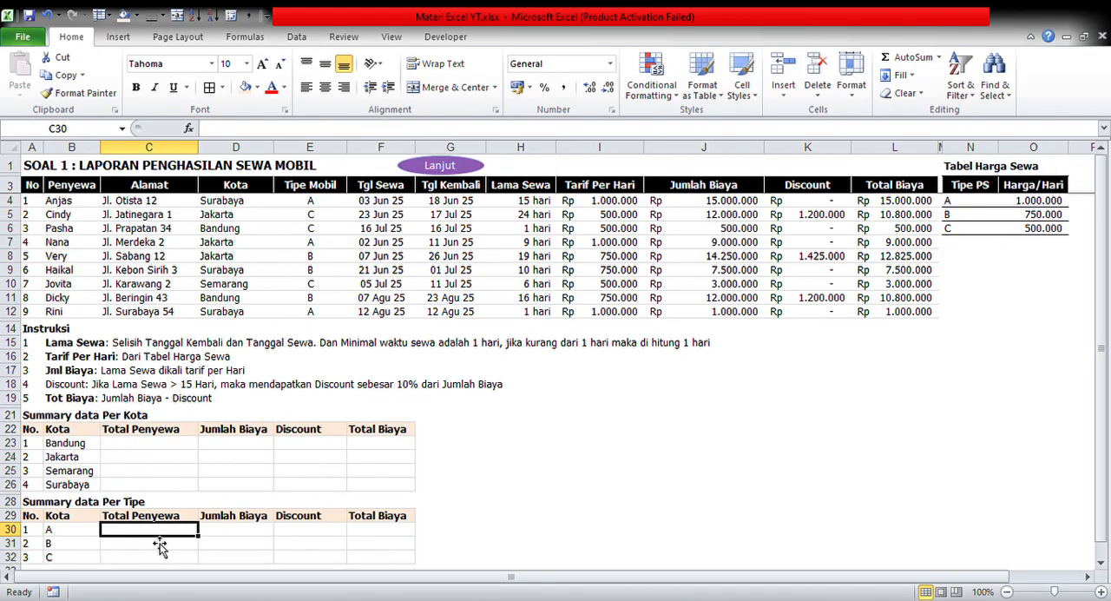
left_click(77, 549)
left_click(139, 549)
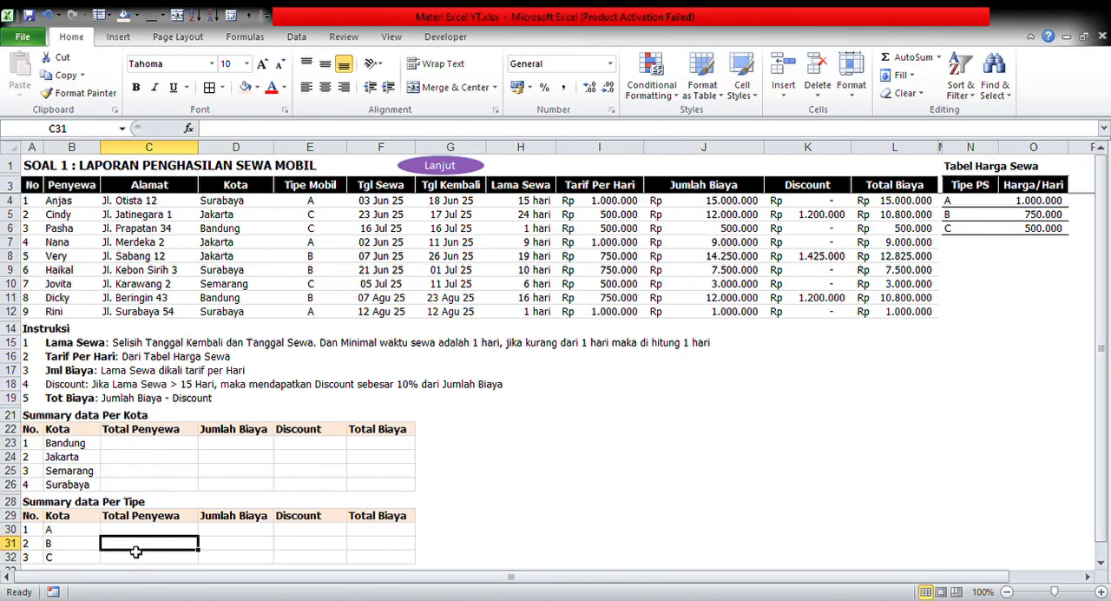
left_click(93, 558)
left_click(140, 557)
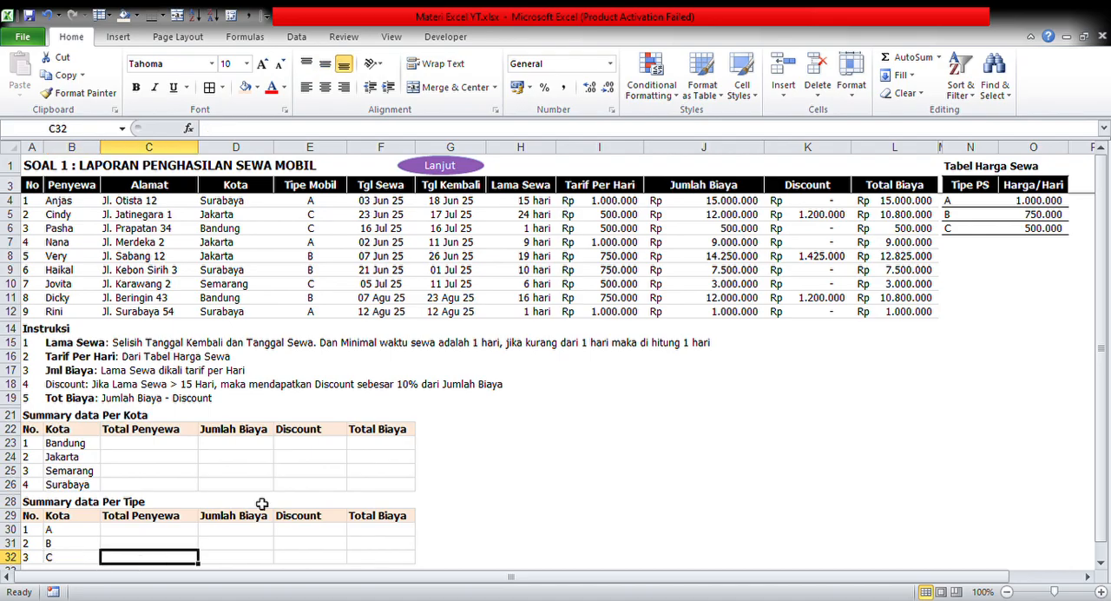
left_click(405, 469)
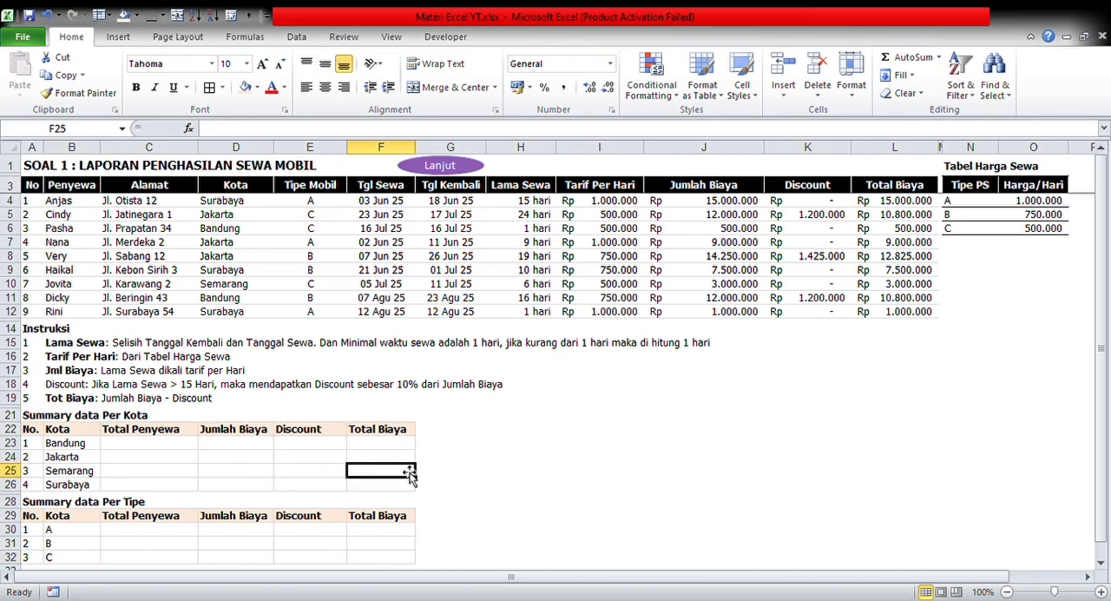
Review the Tarif Per Hari lookup formulas in I7 and I4 and the Lama Sewa formula in H4
left_click(587, 243)
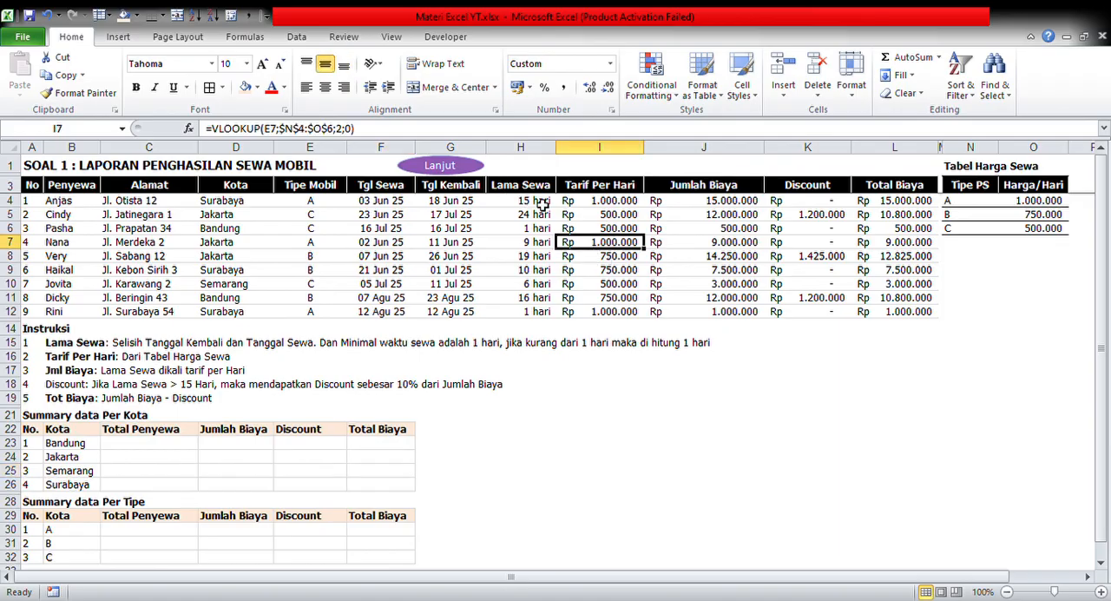
left_click(599, 203)
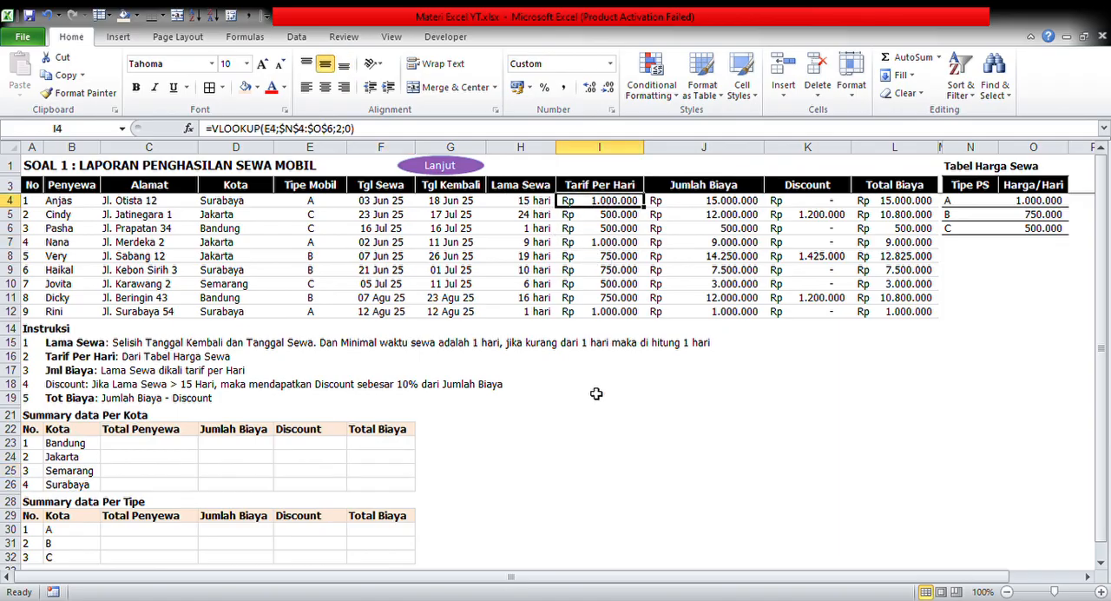
key("Up")
key("Down")
key("Left")
key("Up")
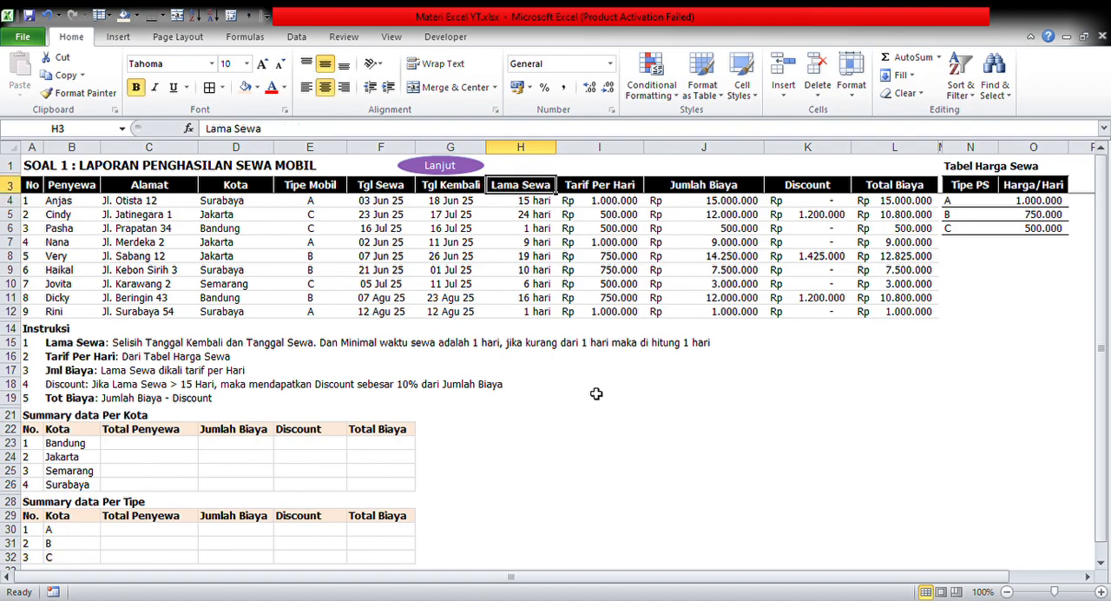
key("Down")
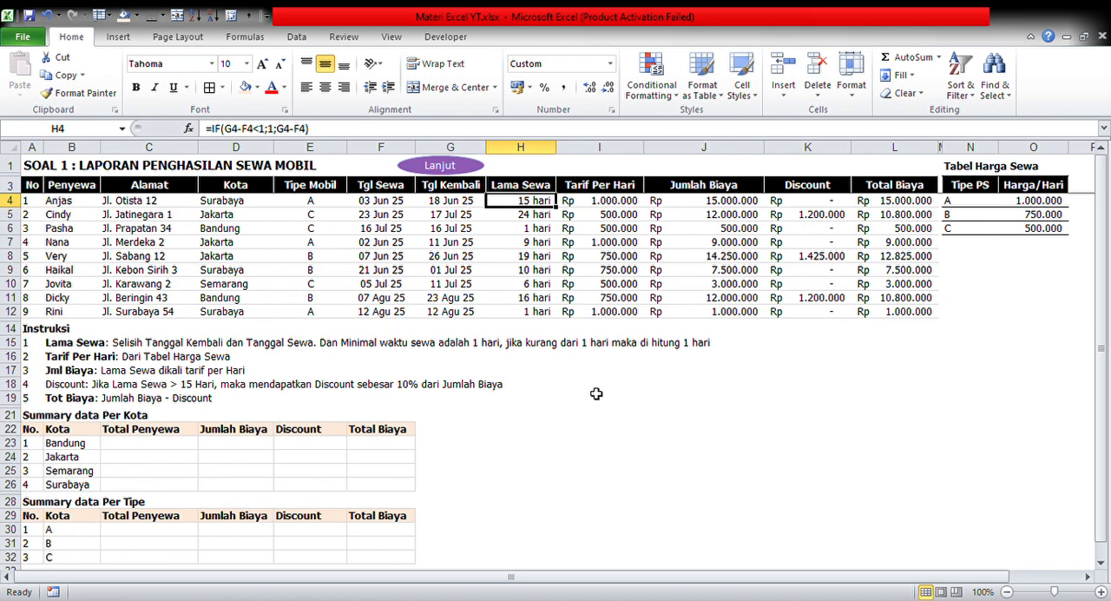
left_click(152, 285)
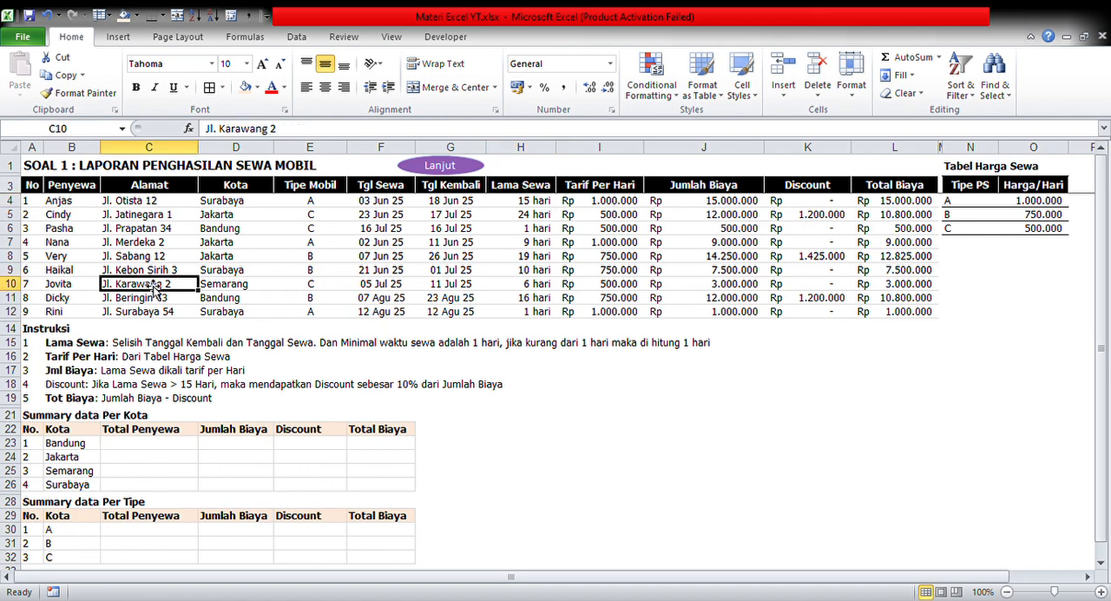
key("Left")
key("Left")
key("Up")
key("Up")
key("Up")
key("Up")
key("Up")
key("Up")
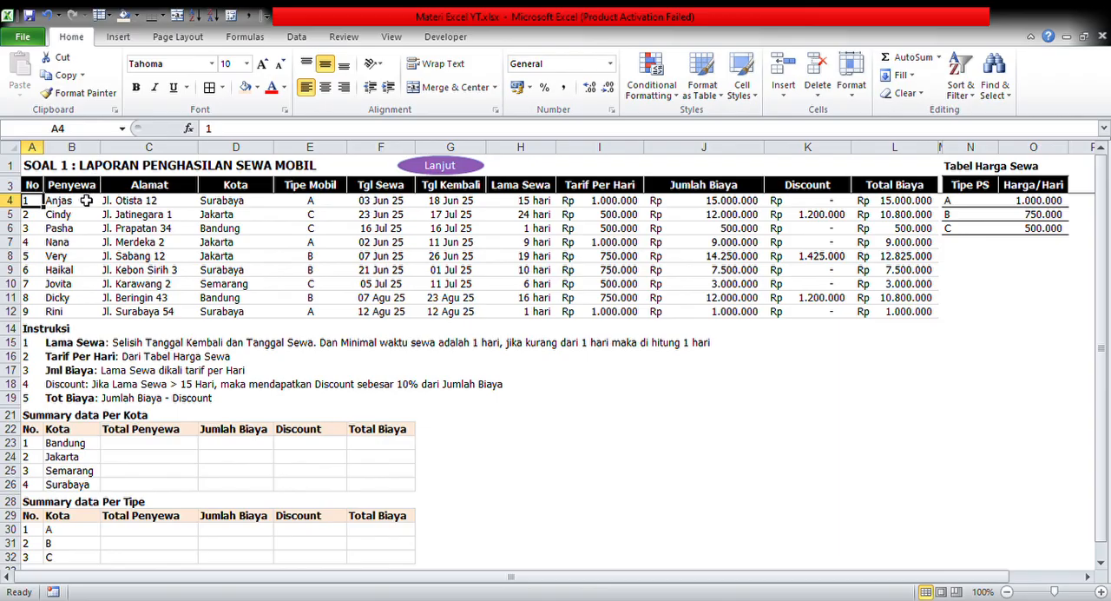
Look over rental rows 4 to 12 and check Lama Sewa, Tarif Per Hari and Discount formulas in several of them
left_click_drag(12, 200, 10, 310)
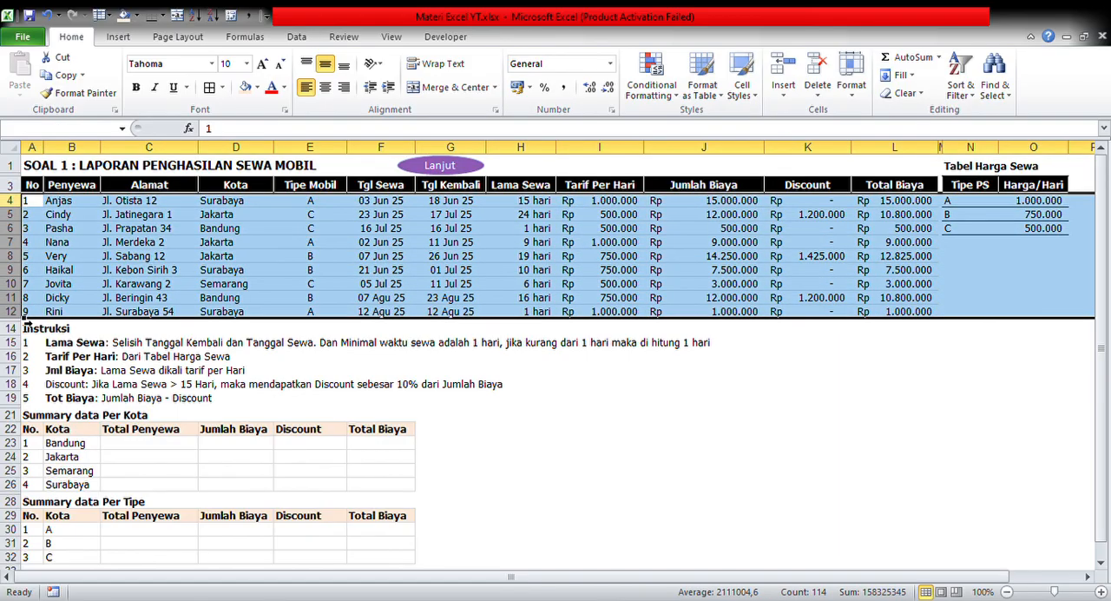
left_click(208, 269)
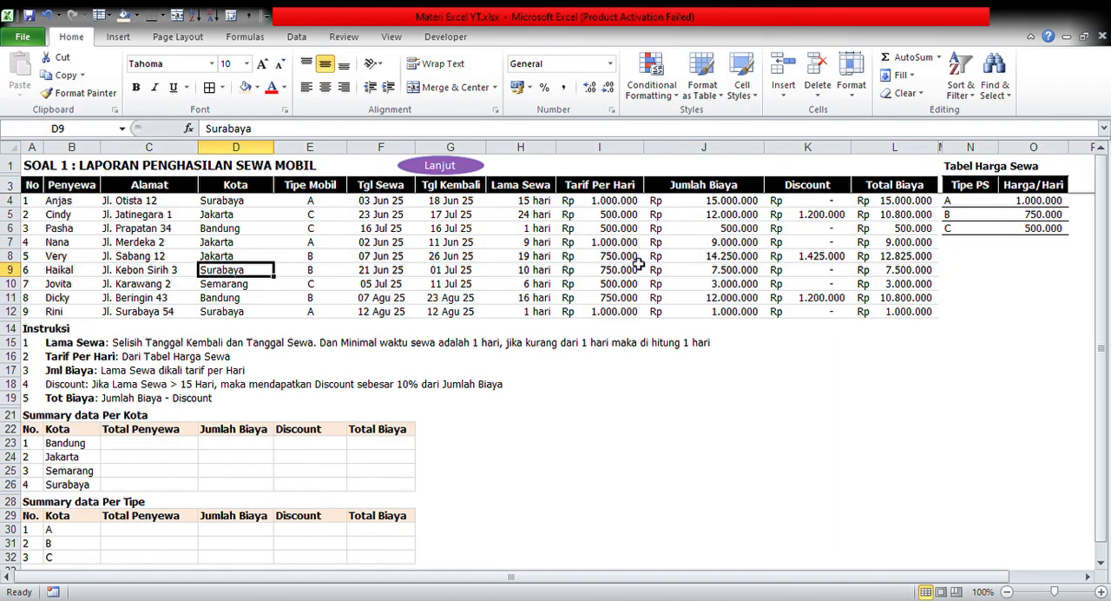
left_click(582, 271)
left_click(524, 256)
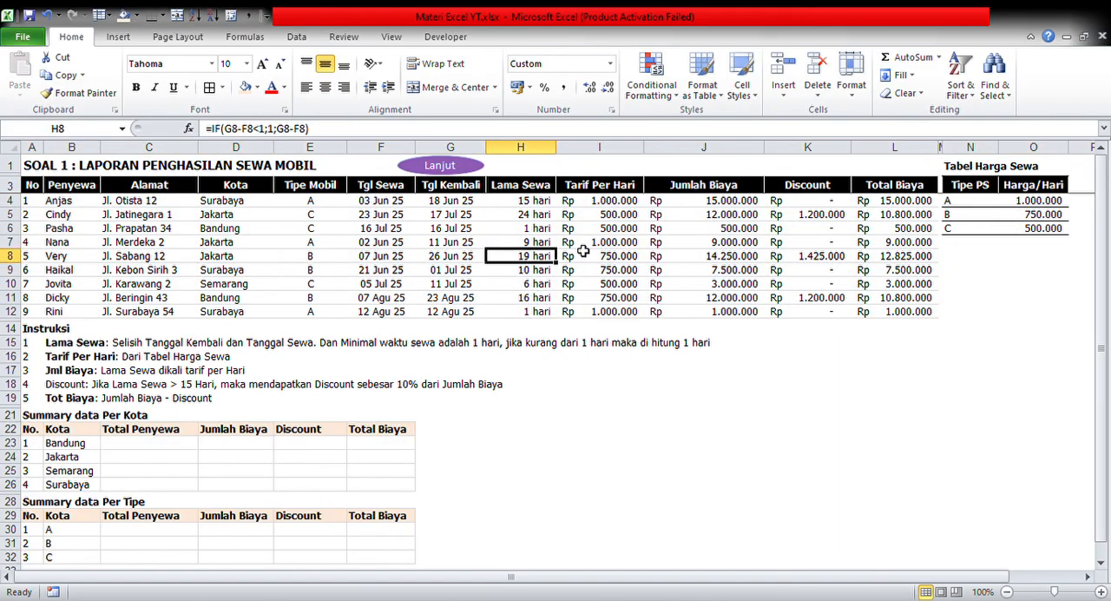
left_click(631, 257)
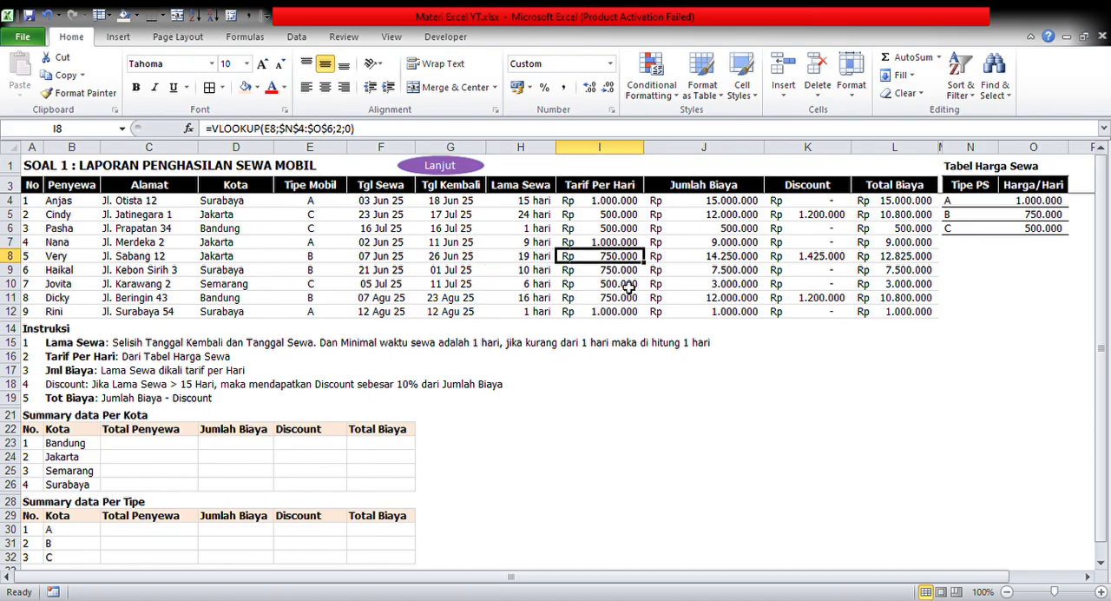
left_click(629, 285)
left_click(610, 312)
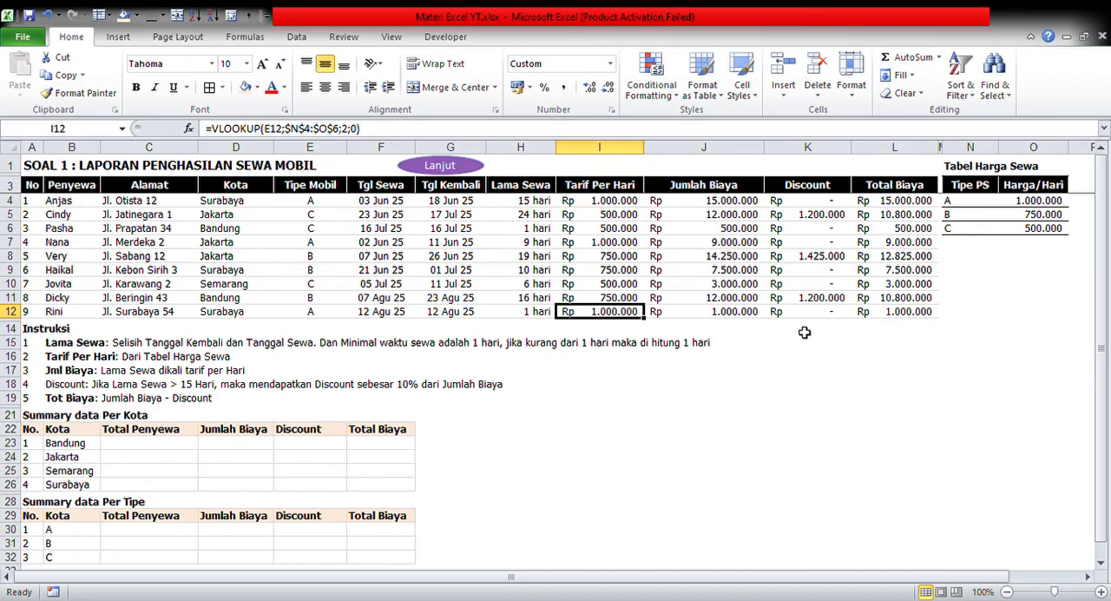
left_click(836, 313)
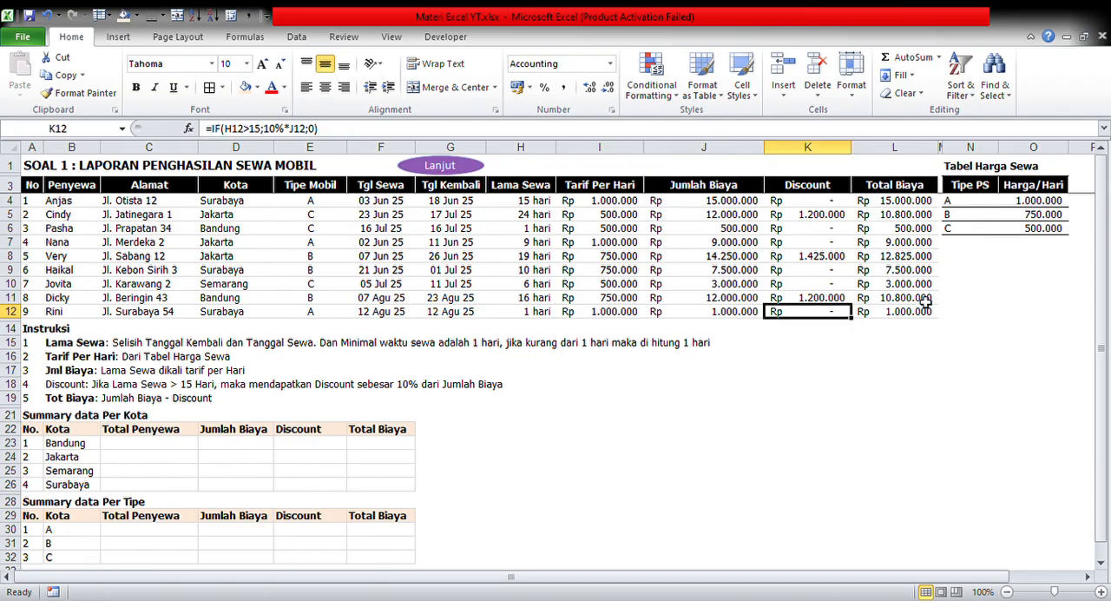
left_click(832, 244)
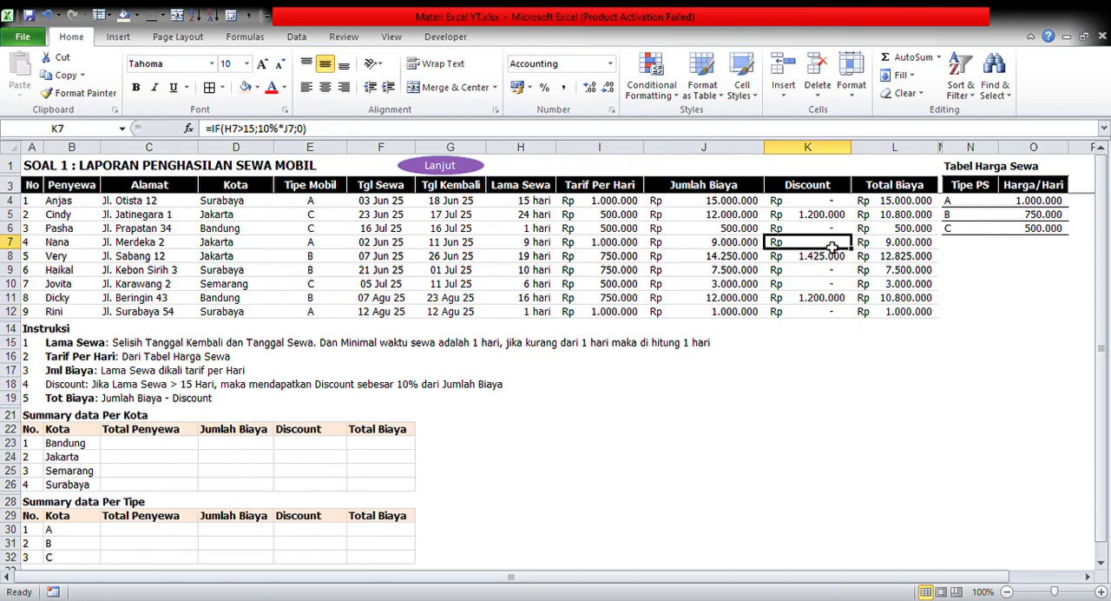